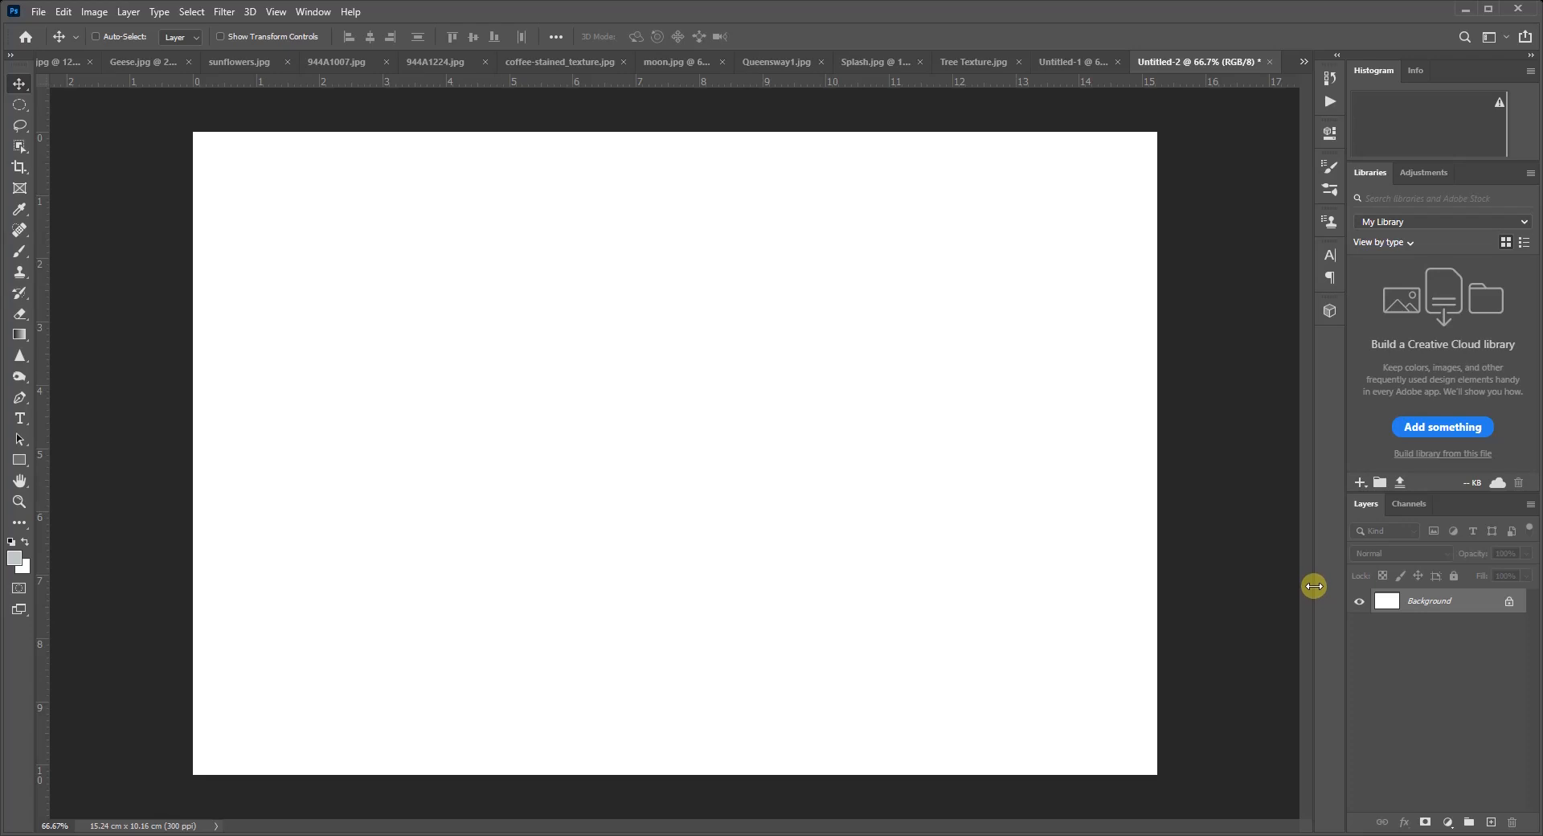
- Add a new empty layer above the white Background and look through the available layer blend modes
left_click(1491, 823)
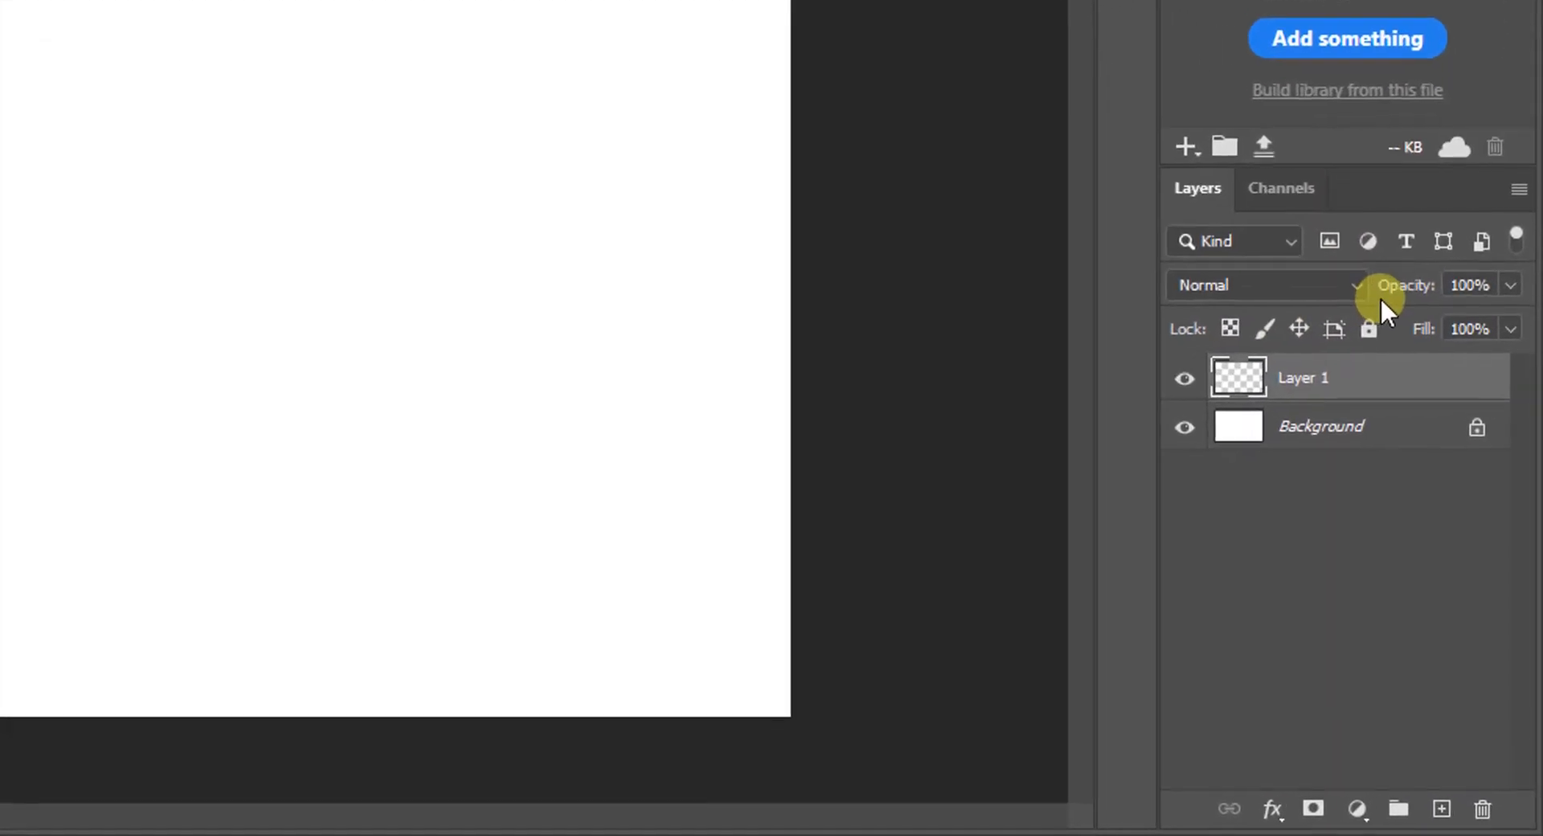
left_click(1355, 273)
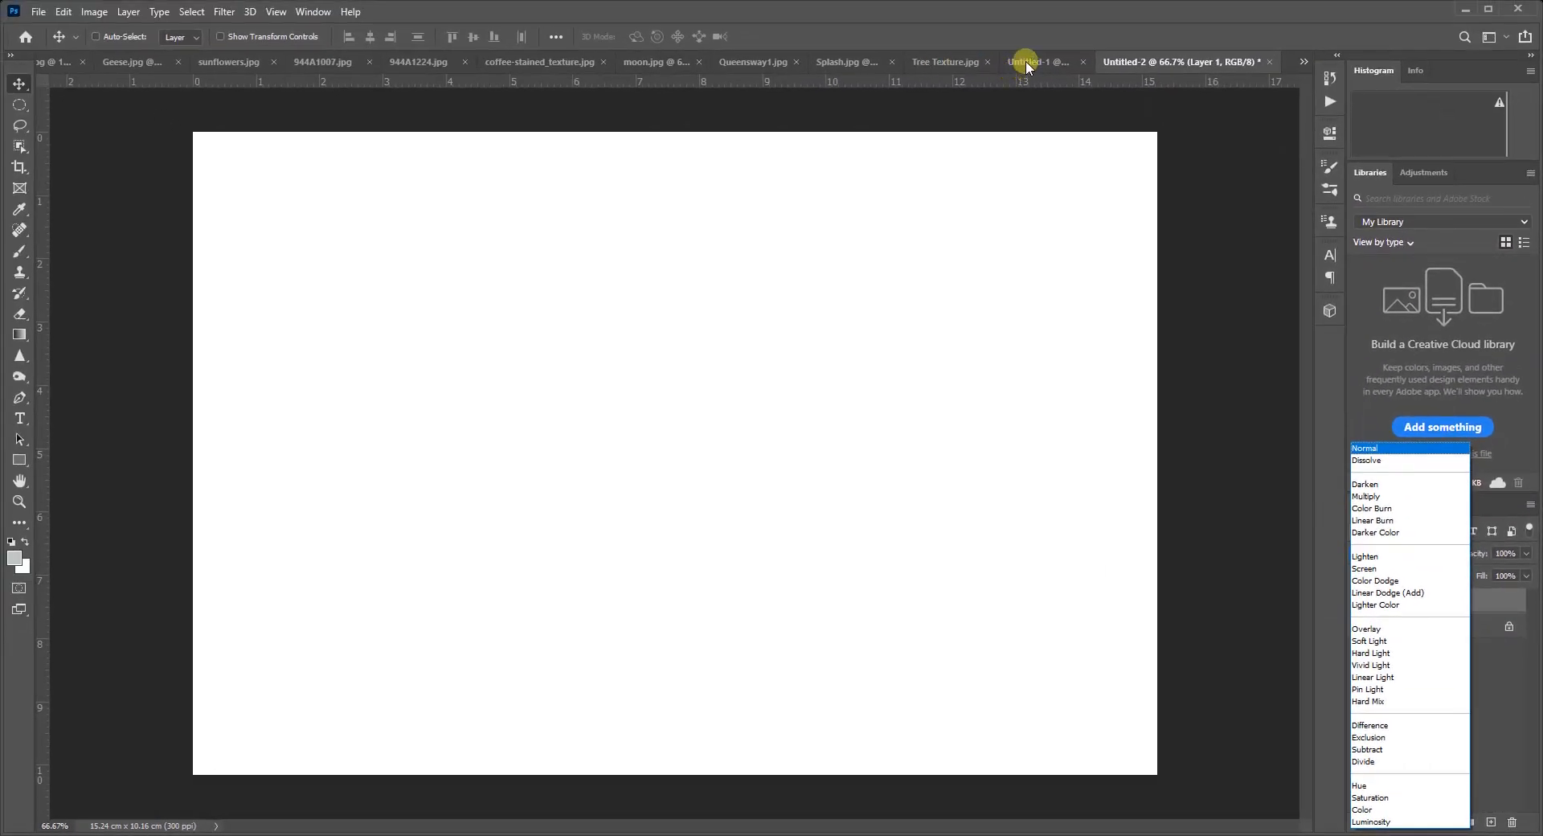
key("Escape")
- In the Untitled-1 document, set the text layer's blend mode to Dissolve and its opacity to 44%
left_click(1024, 65)
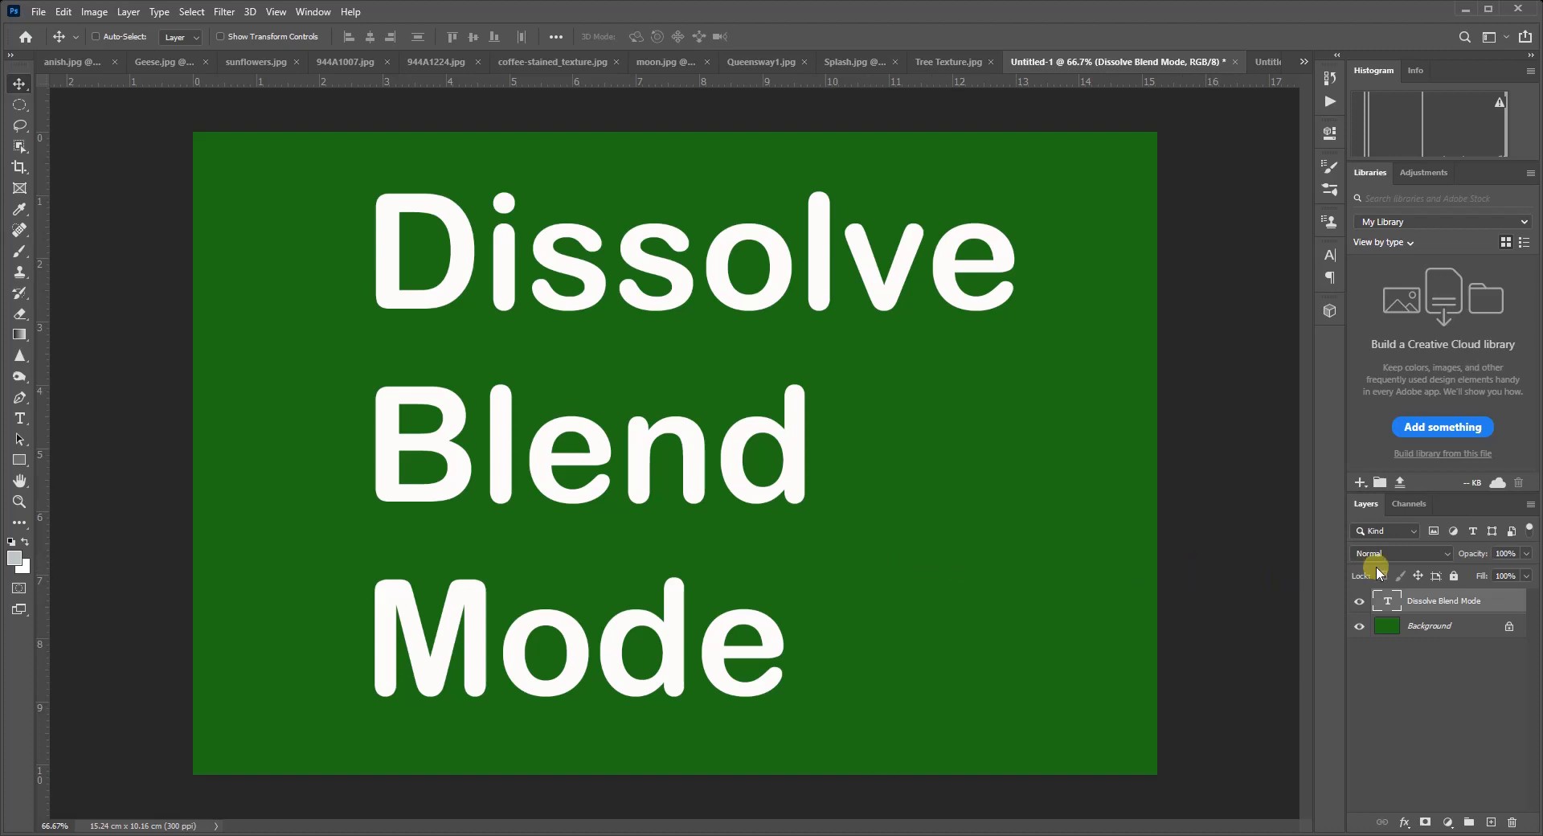
left_click(1447, 555)
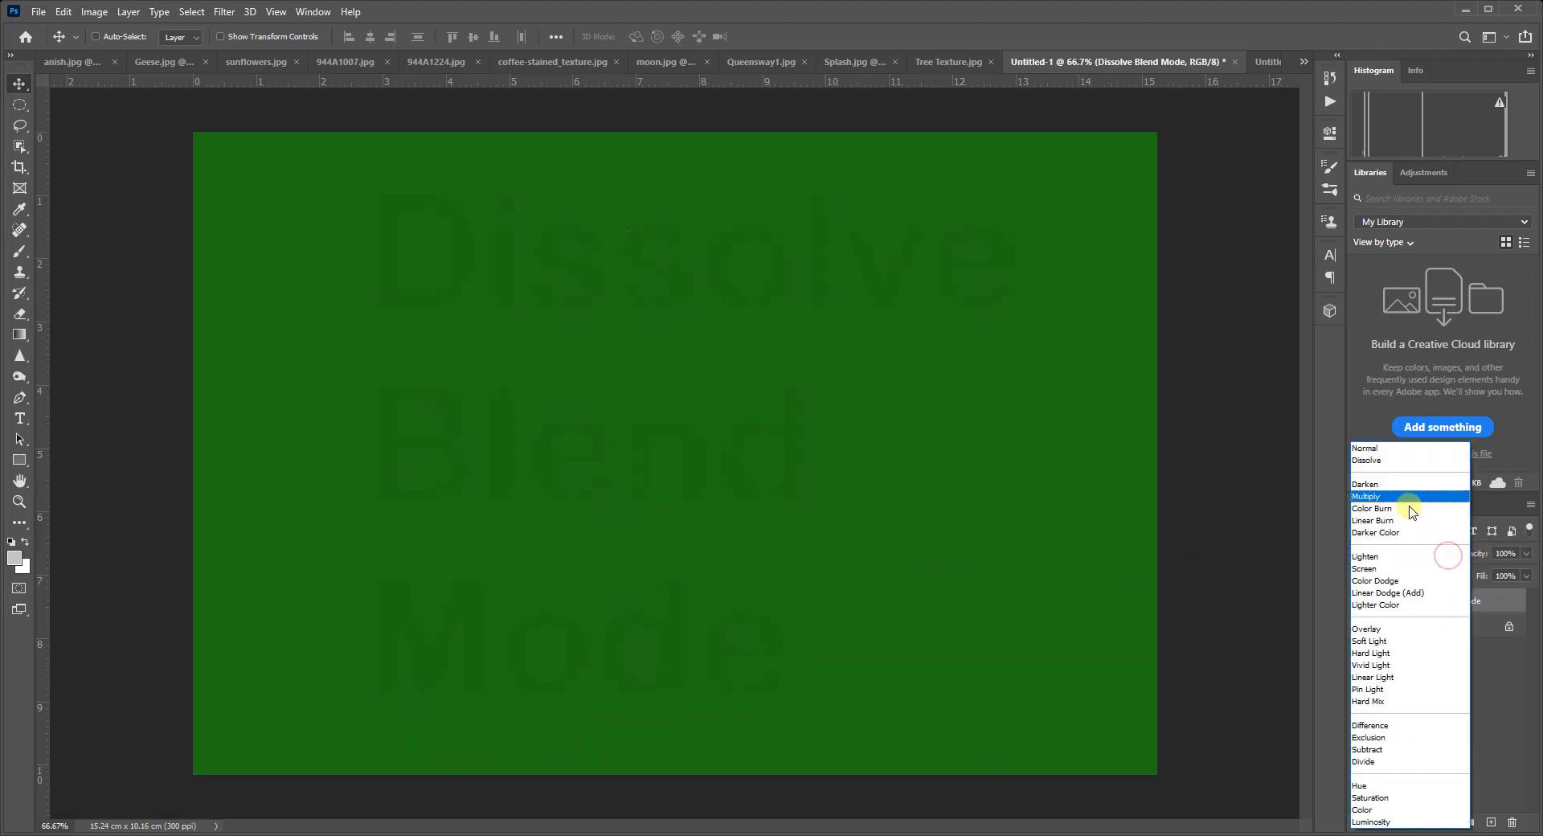
left_click(1386, 460)
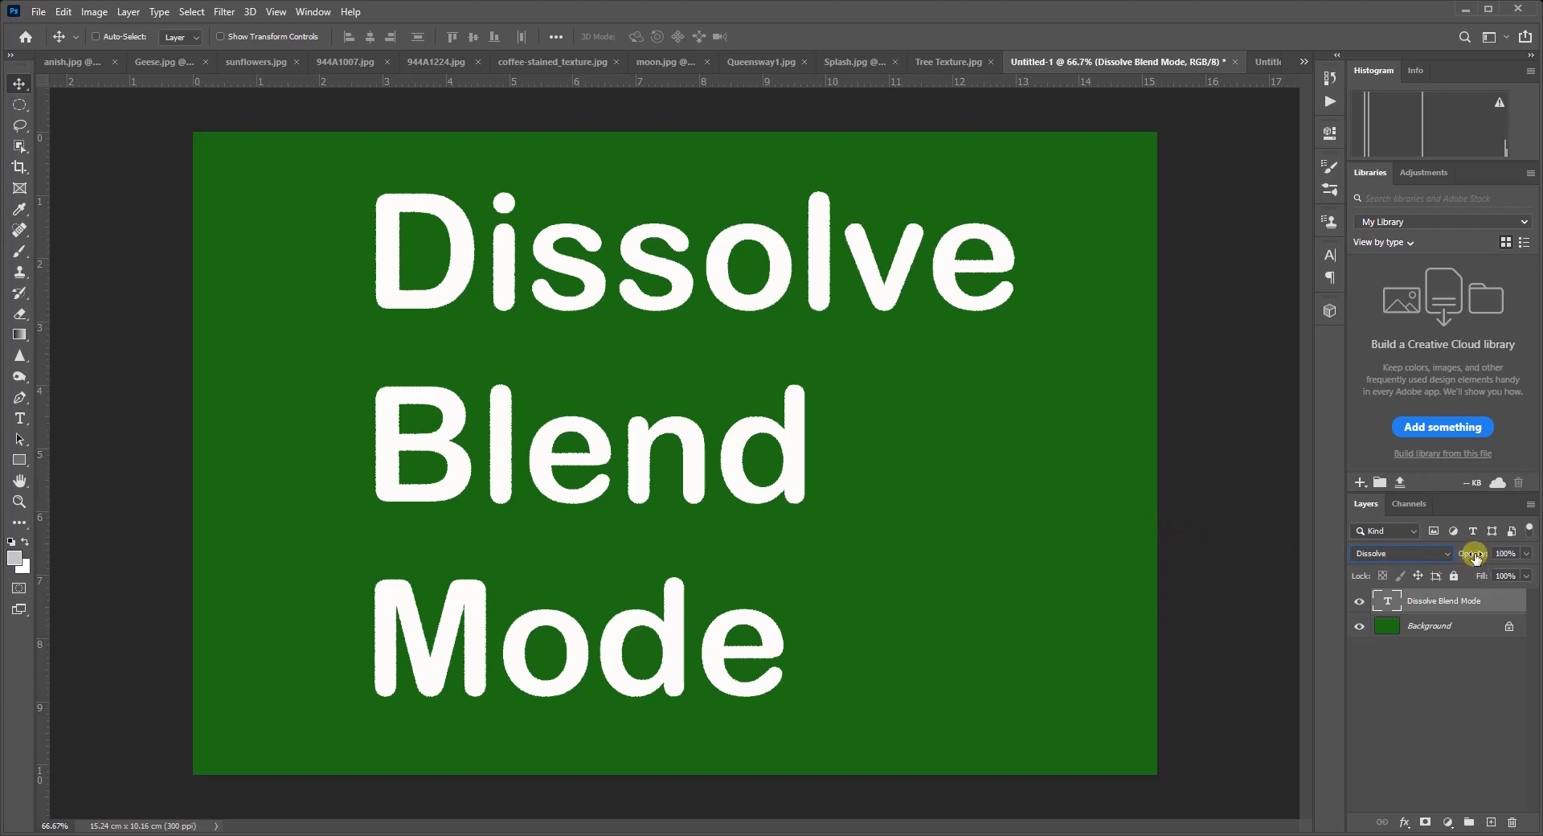
left_click_drag(1475, 555, 1430, 561)
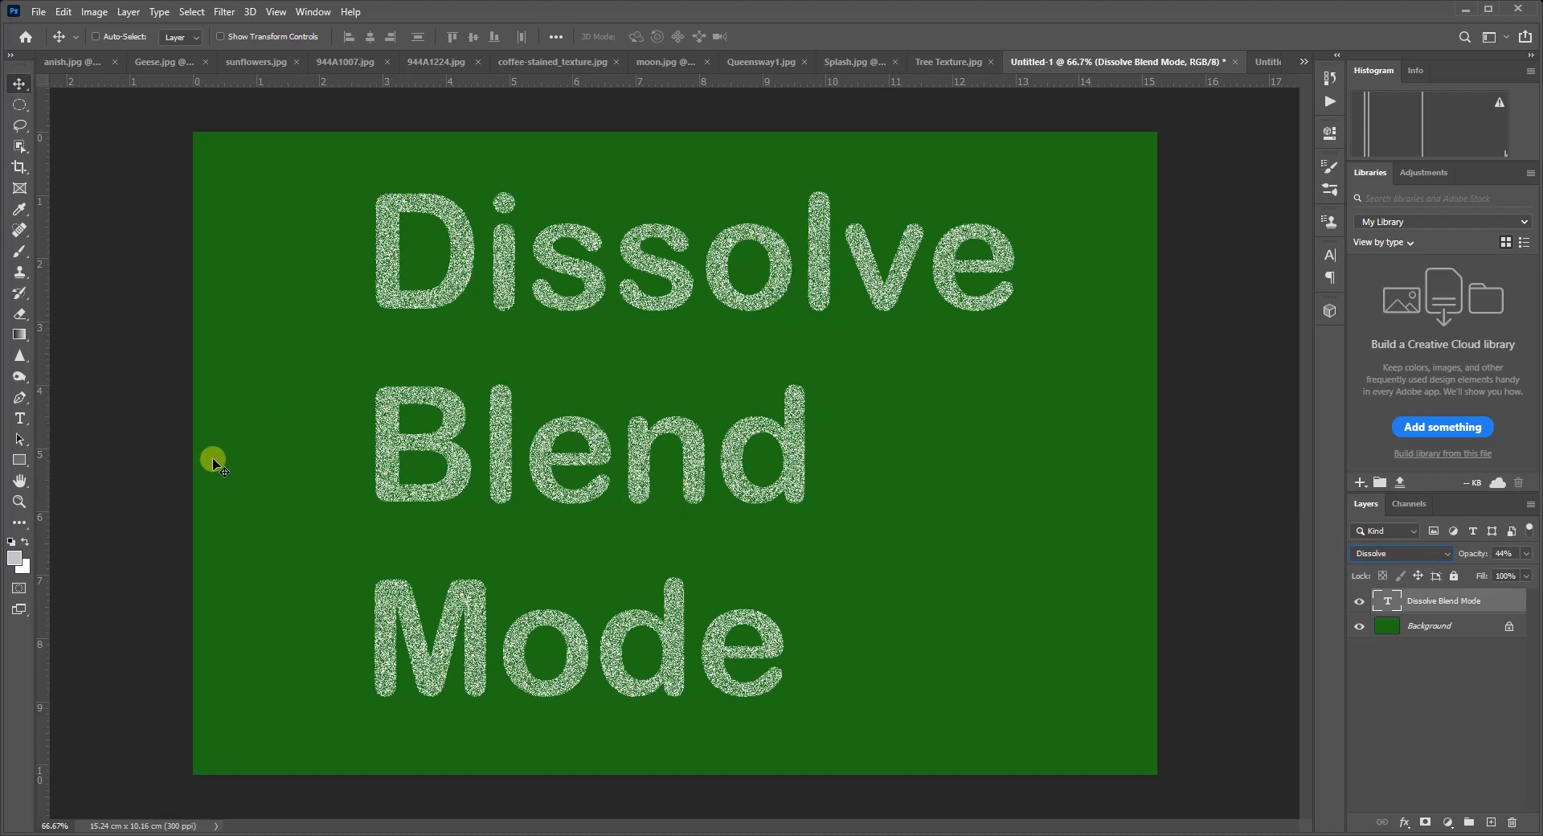
- In Geese.jpg, duplicate the Background layer as Background copy
left_click(158, 59)
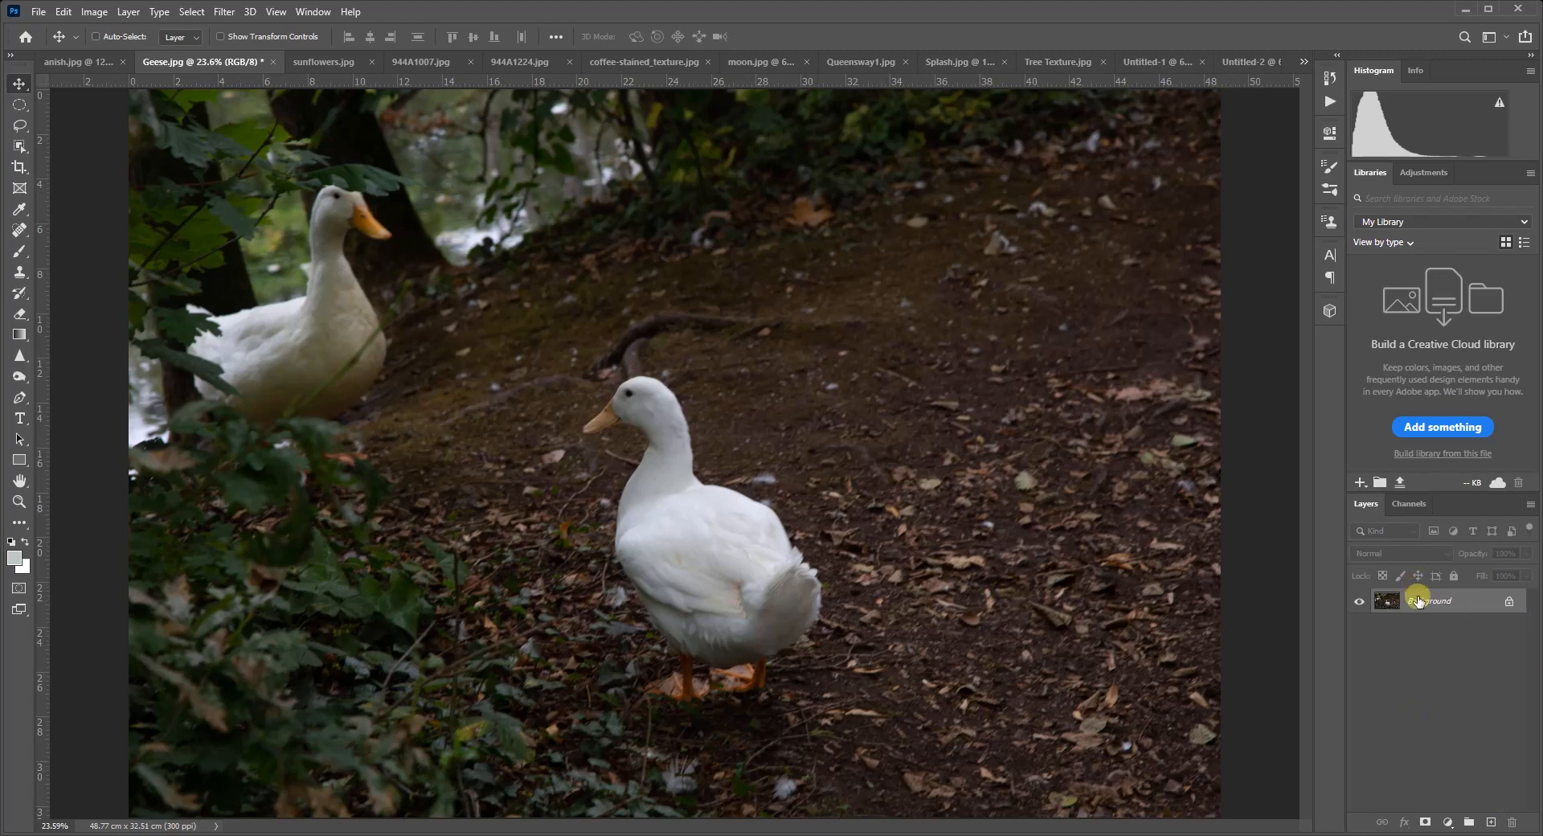
left_click(126, 12)
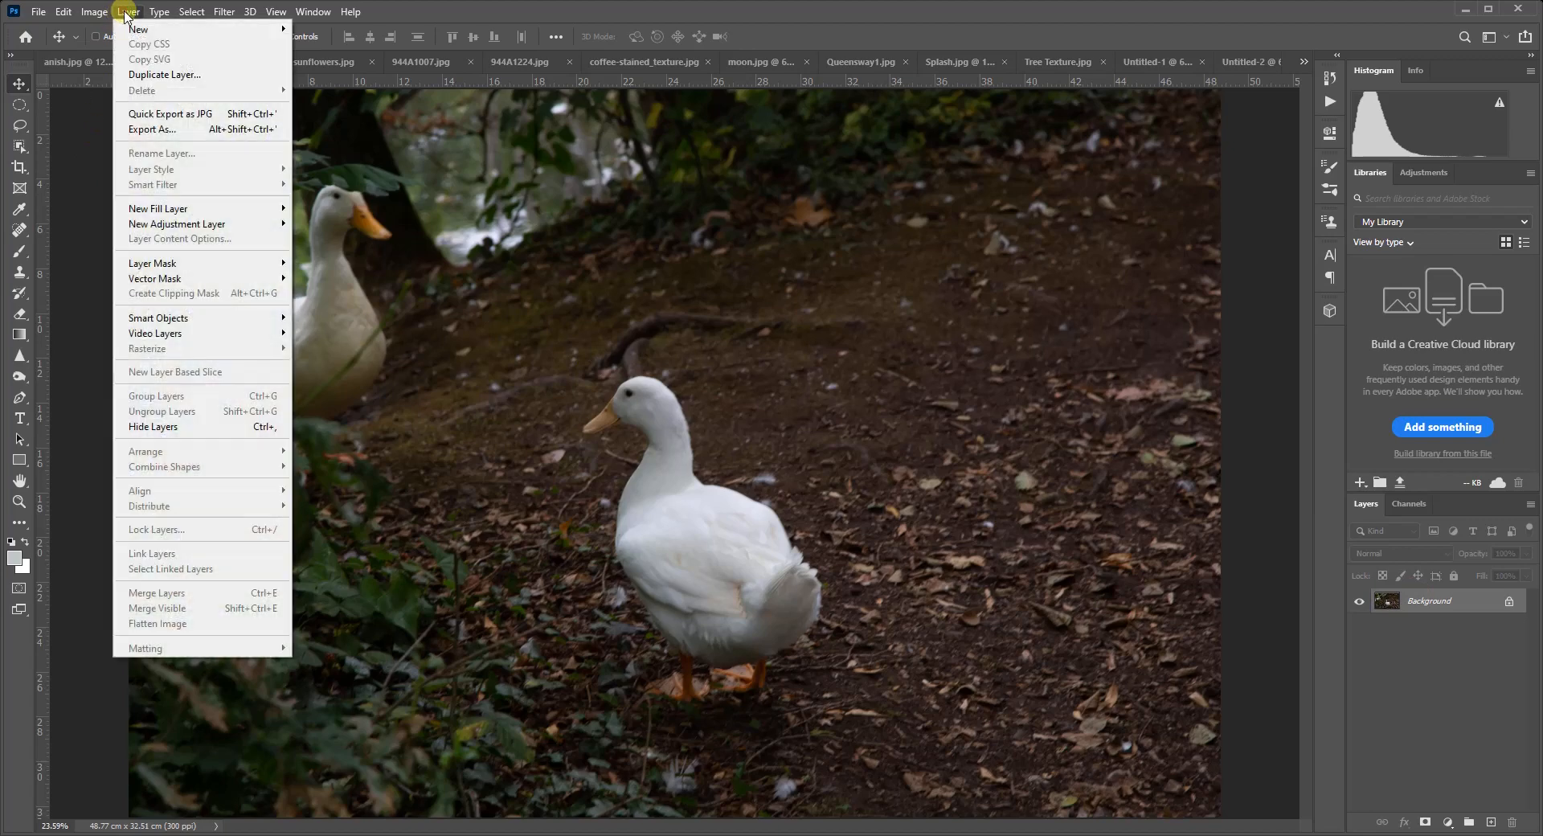
left_click(155, 75)
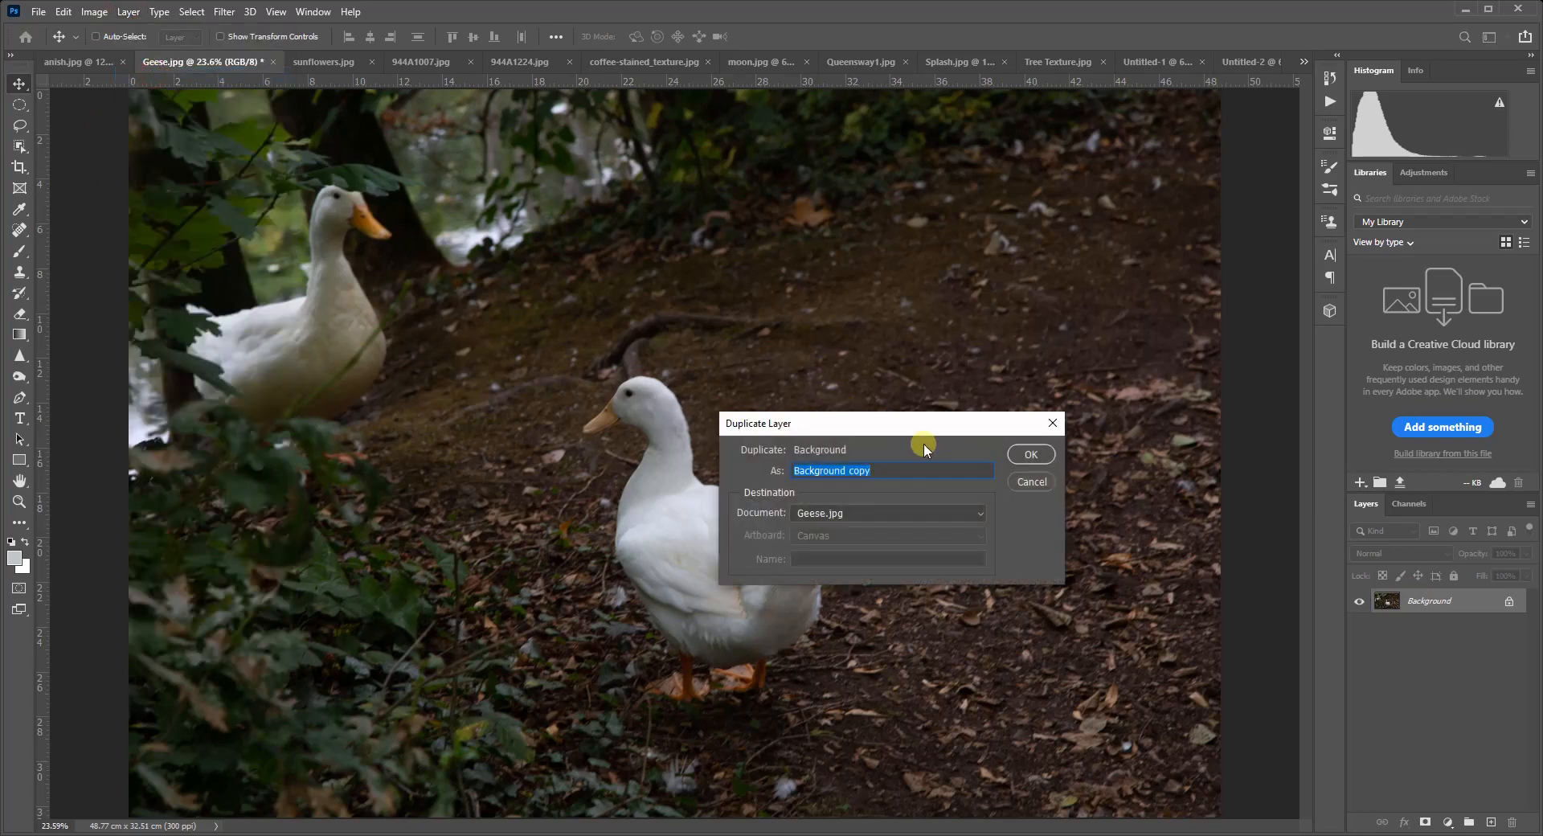
left_click(1020, 454)
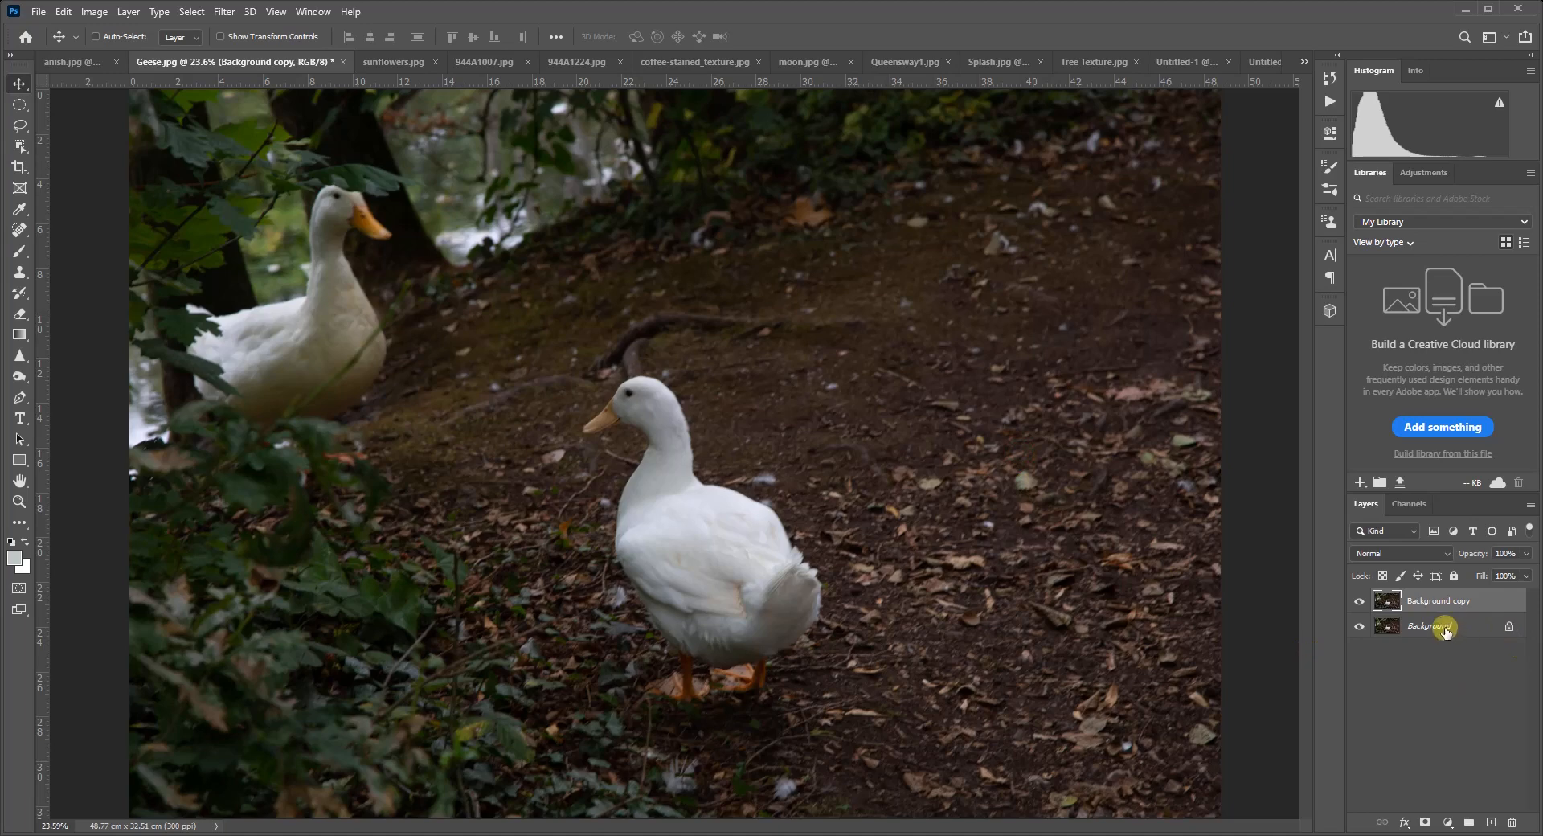
- Try the Screen blend mode at 52% opacity on the Background copy layer and delete that layer
left_click(1402, 555)
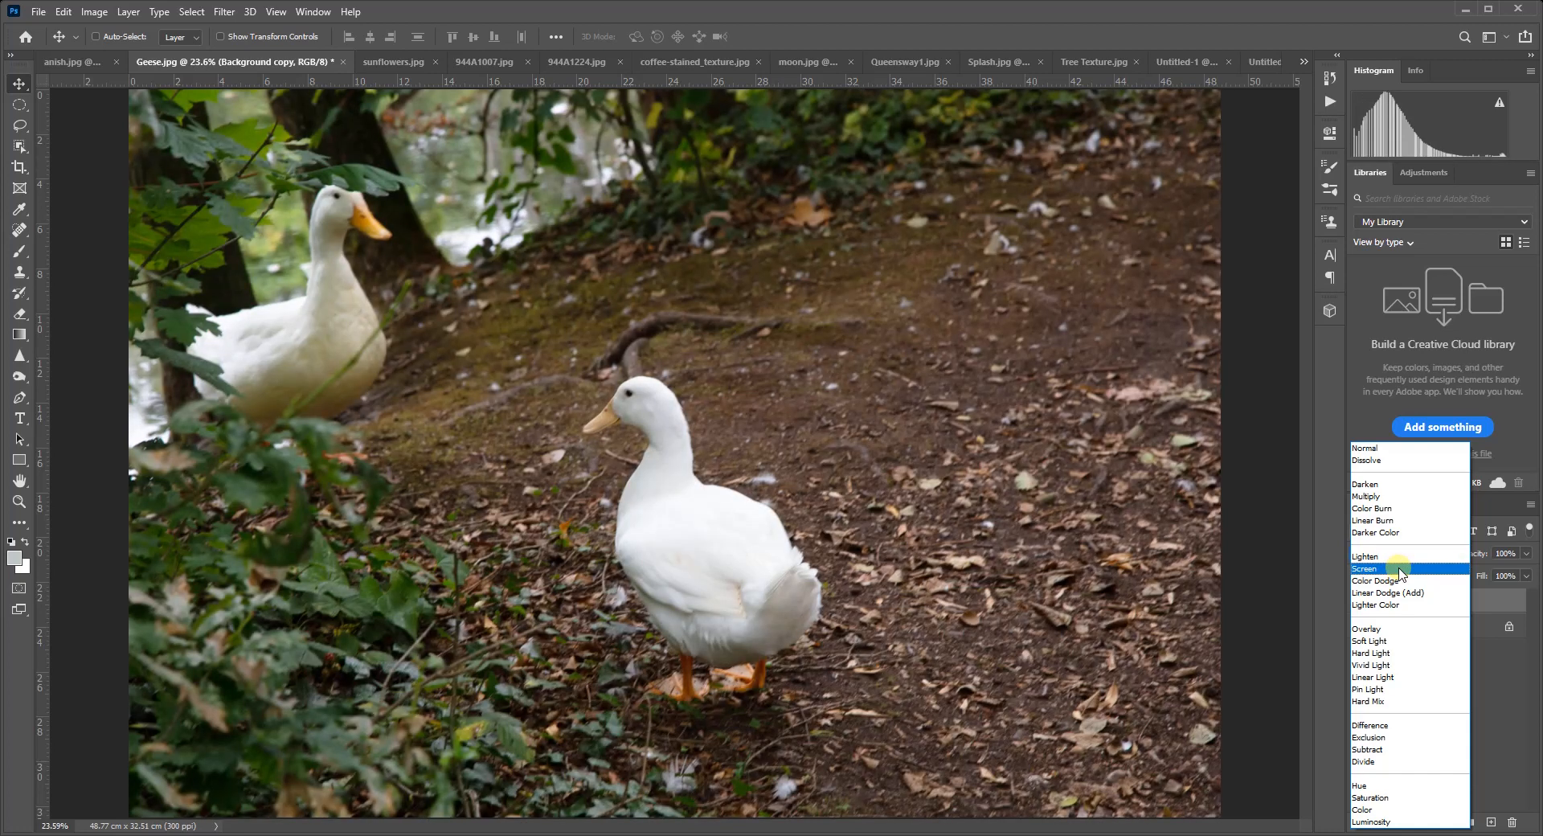
left_click(1401, 568)
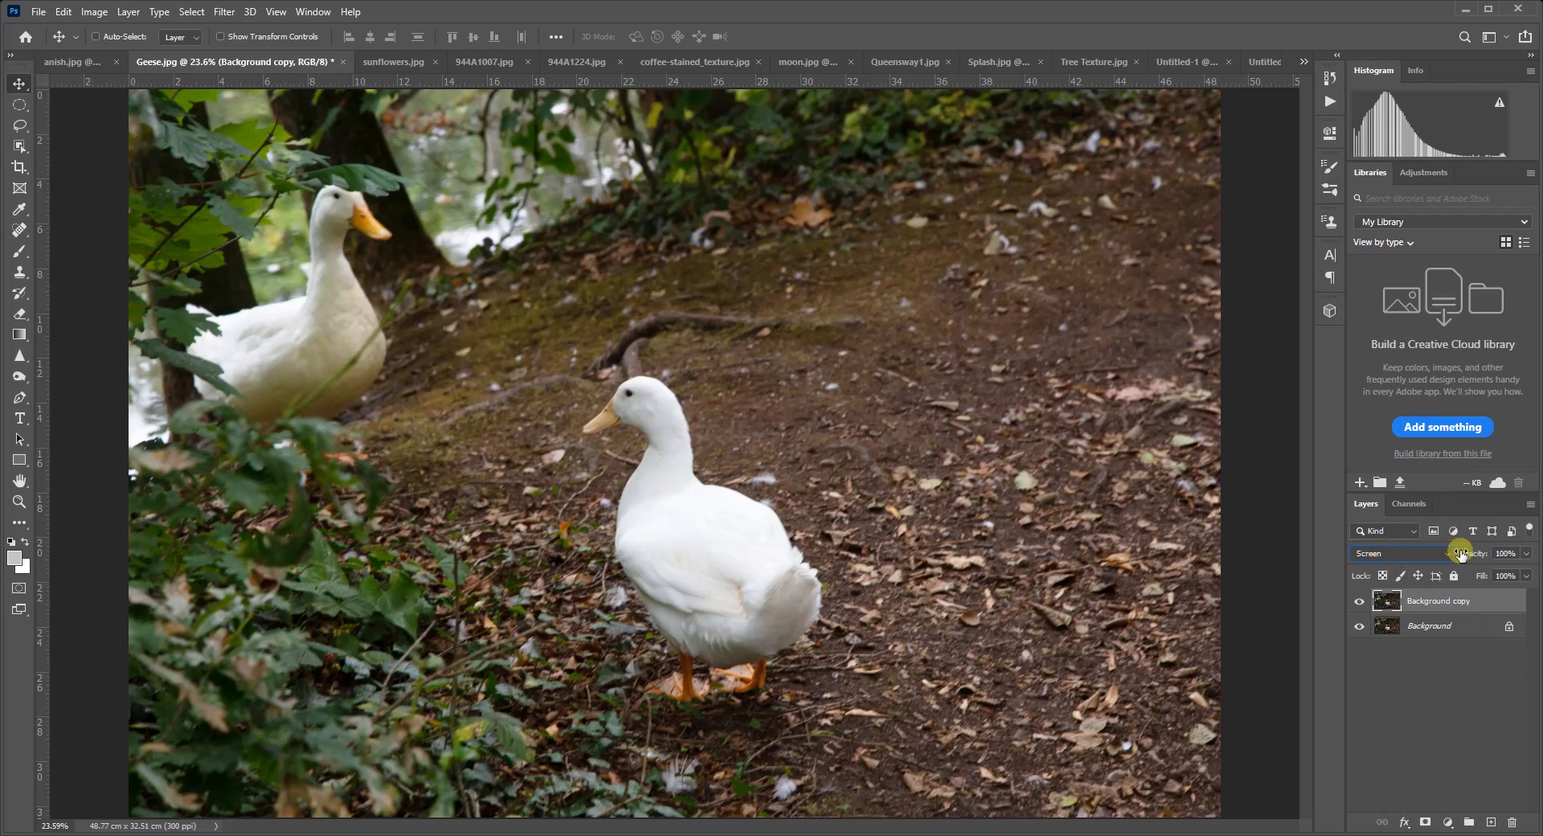
left_click_drag(1475, 556, 1436, 558)
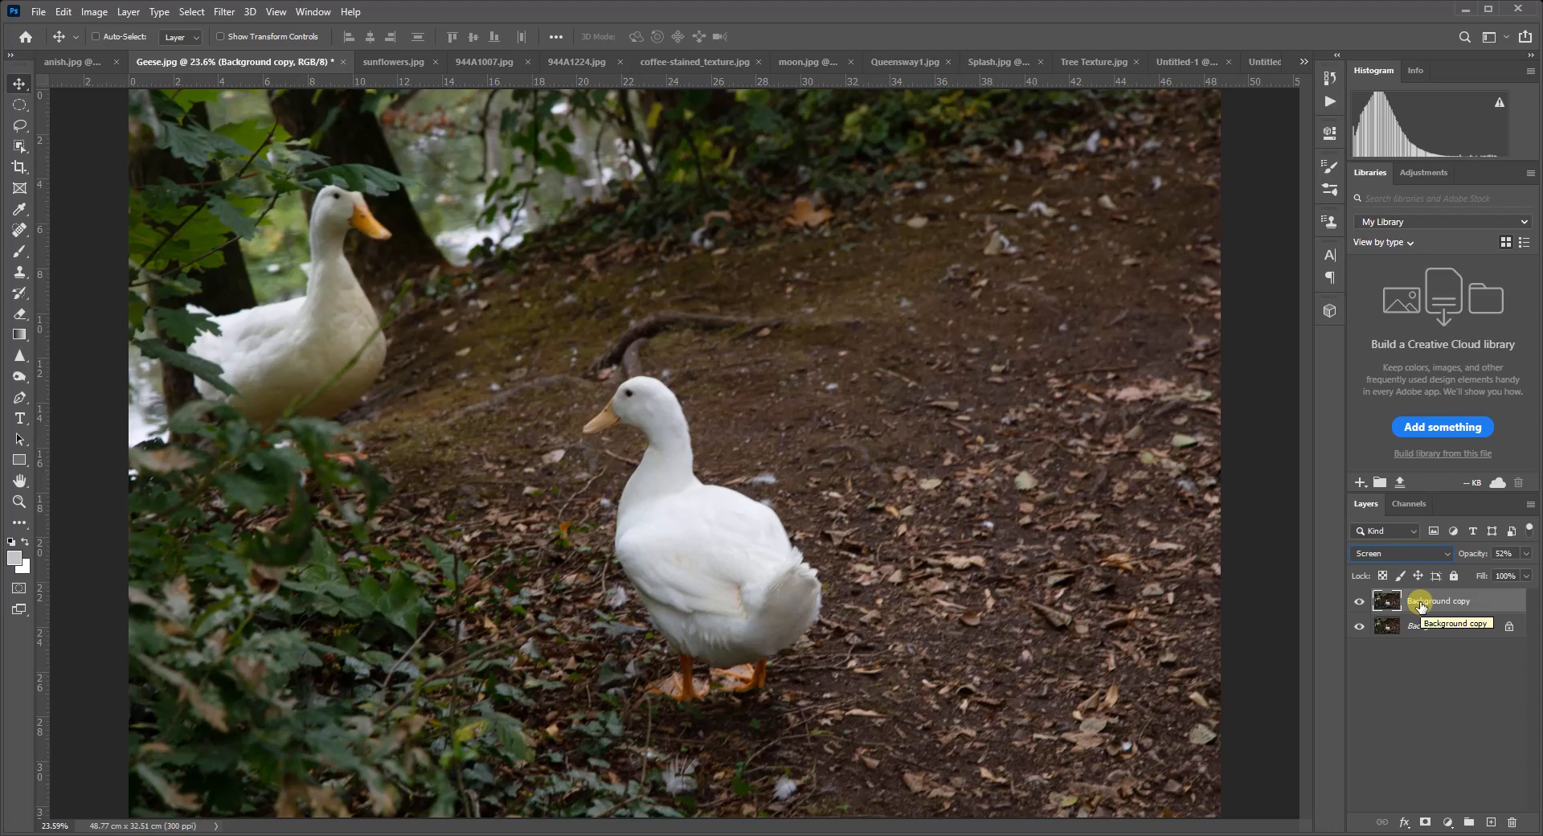
left_click_drag(1420, 607, 1516, 823)
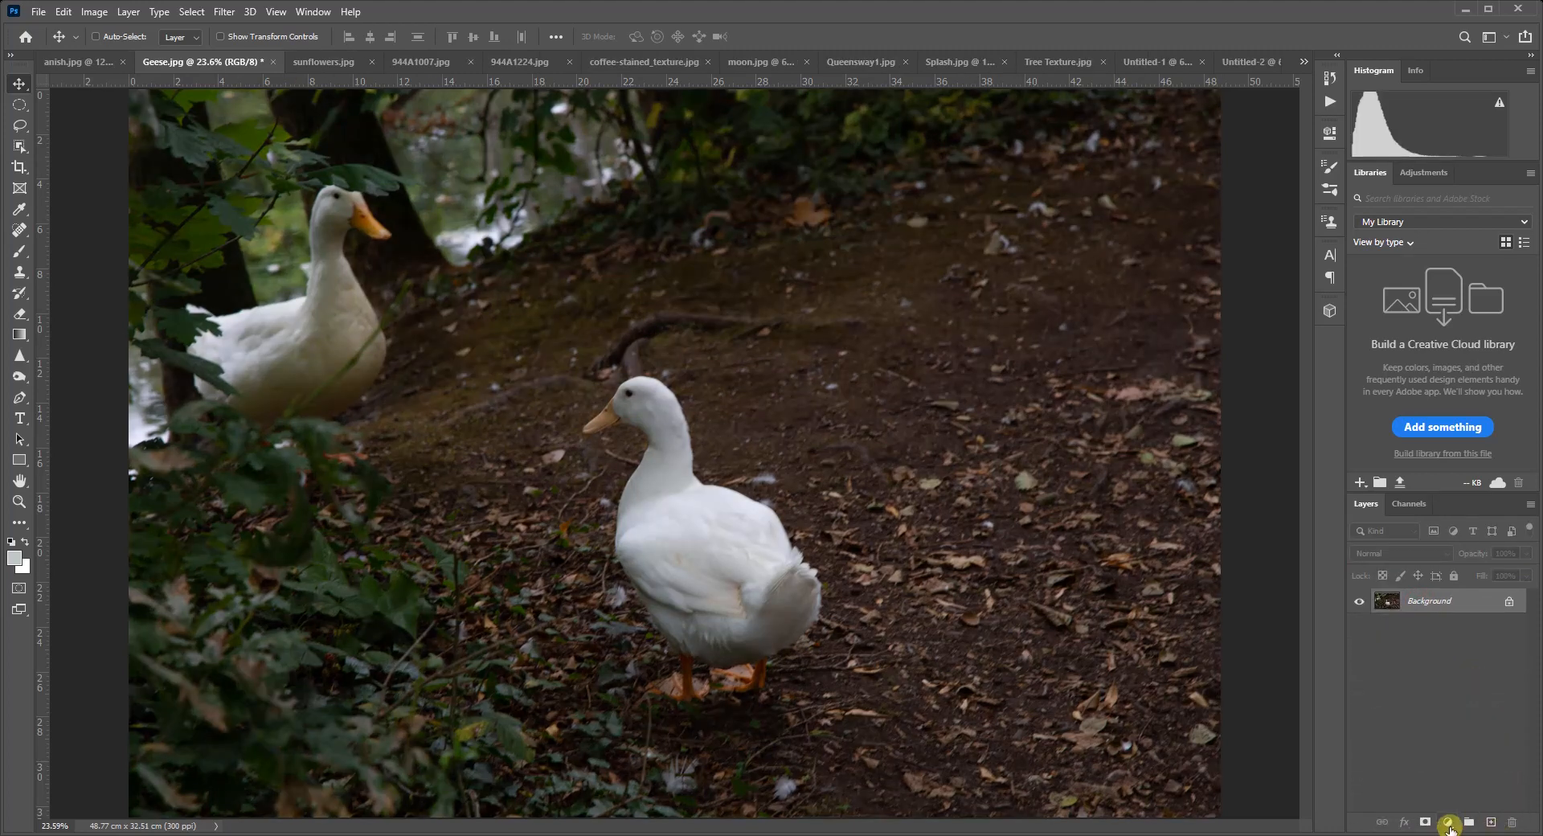
- Add a Levels adjustment layer with default settings to Geese.jpg and set its blend mode to Screen
left_click(1449, 824)
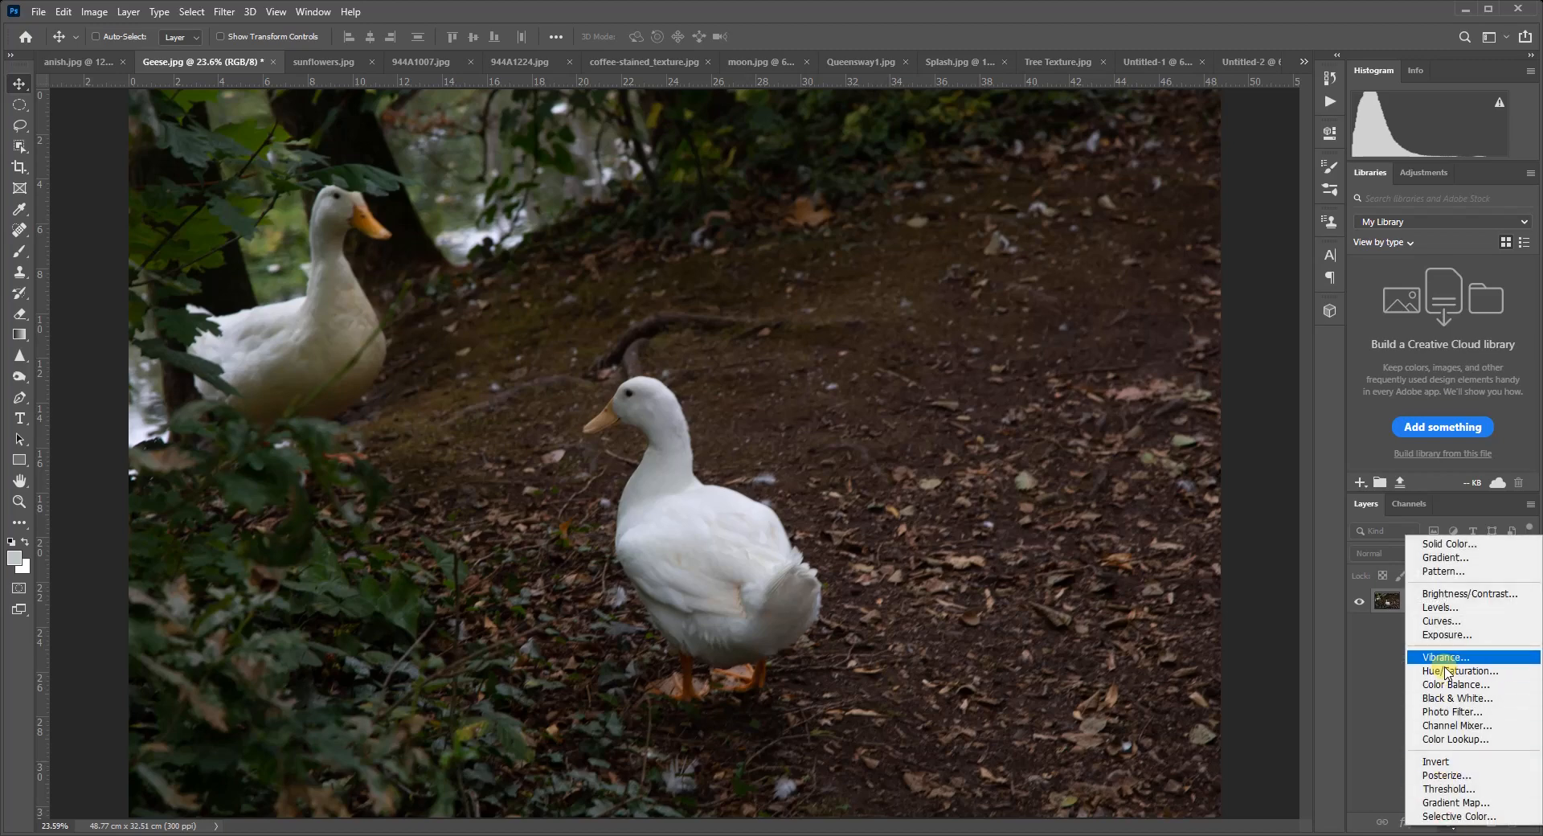
left_click(1440, 607)
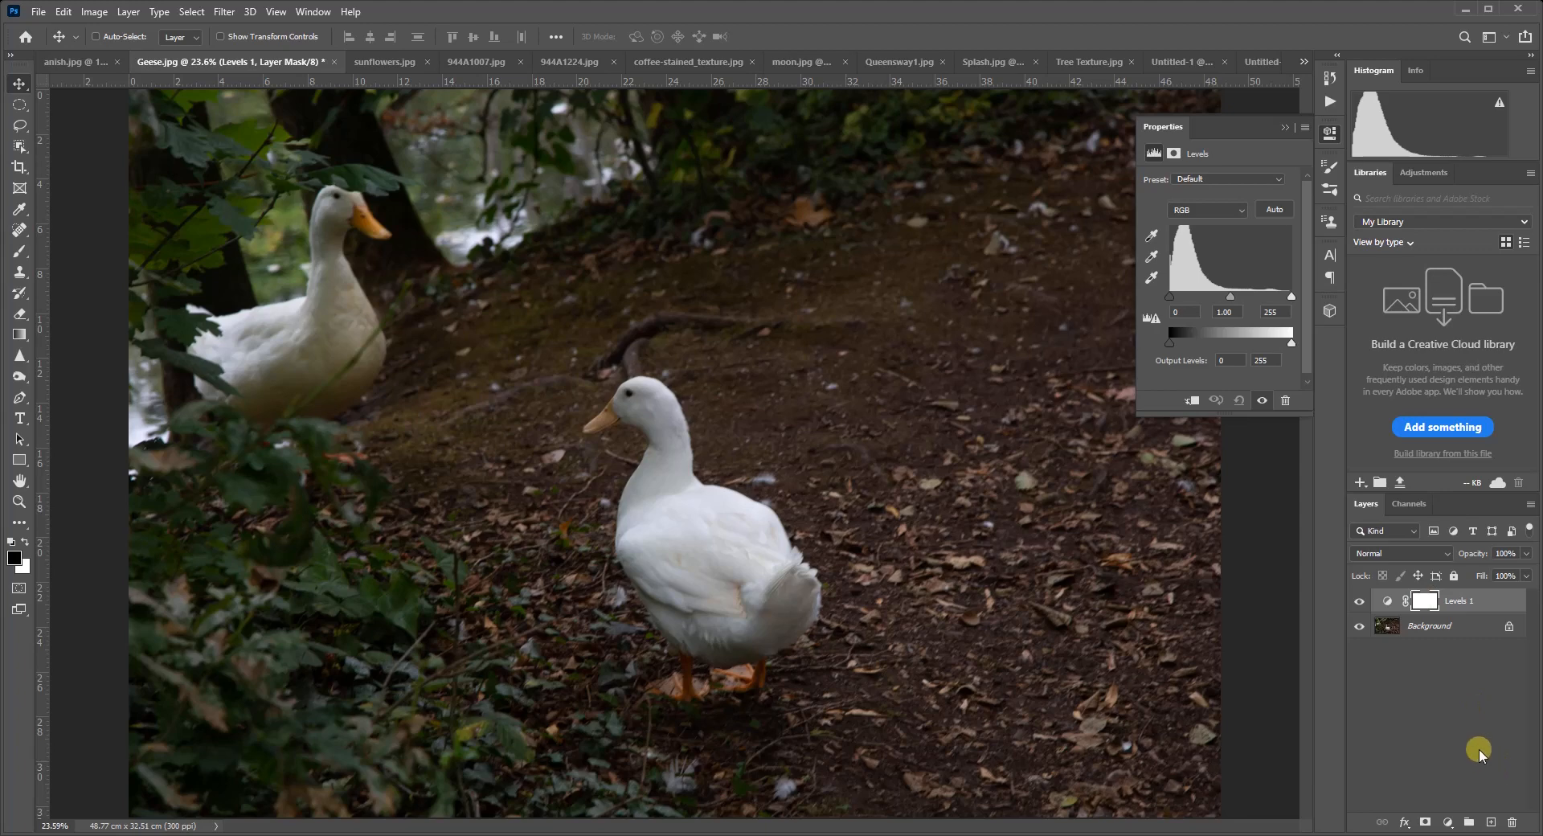
left_click(1391, 554)
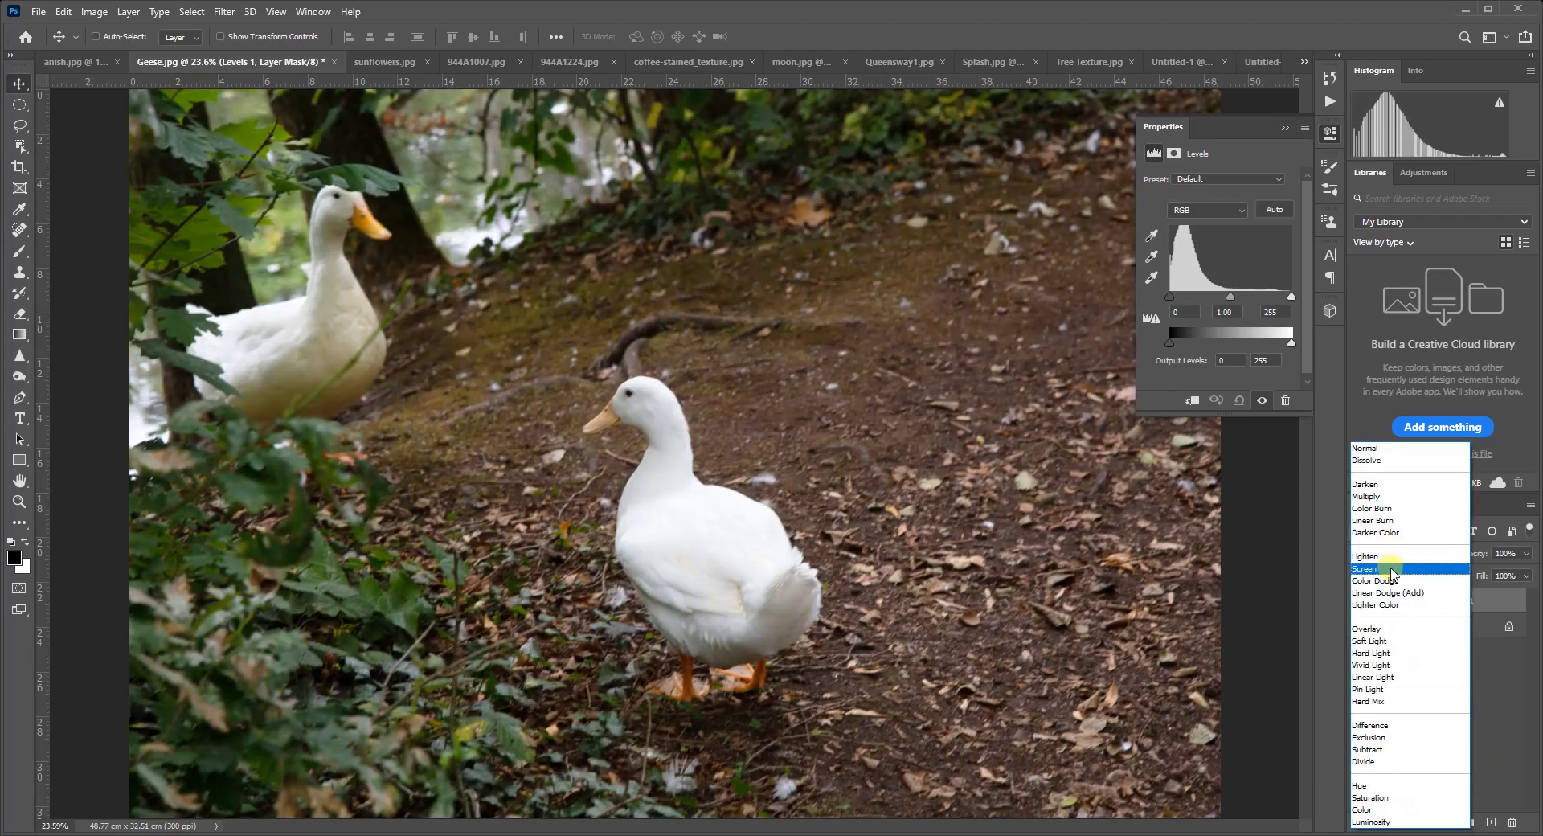
left_click(1393, 568)
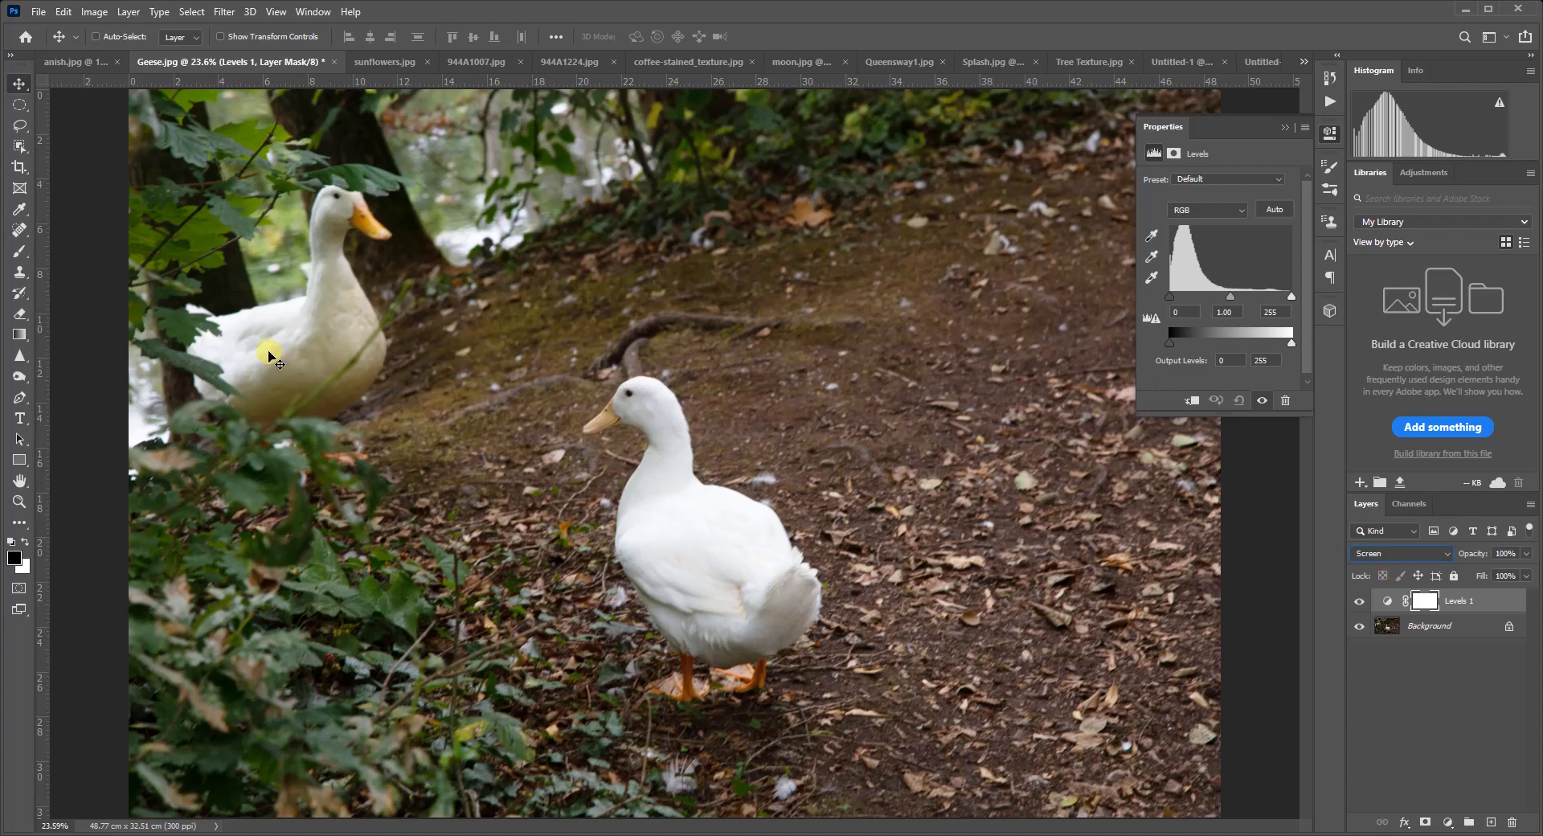
left_click(1281, 129)
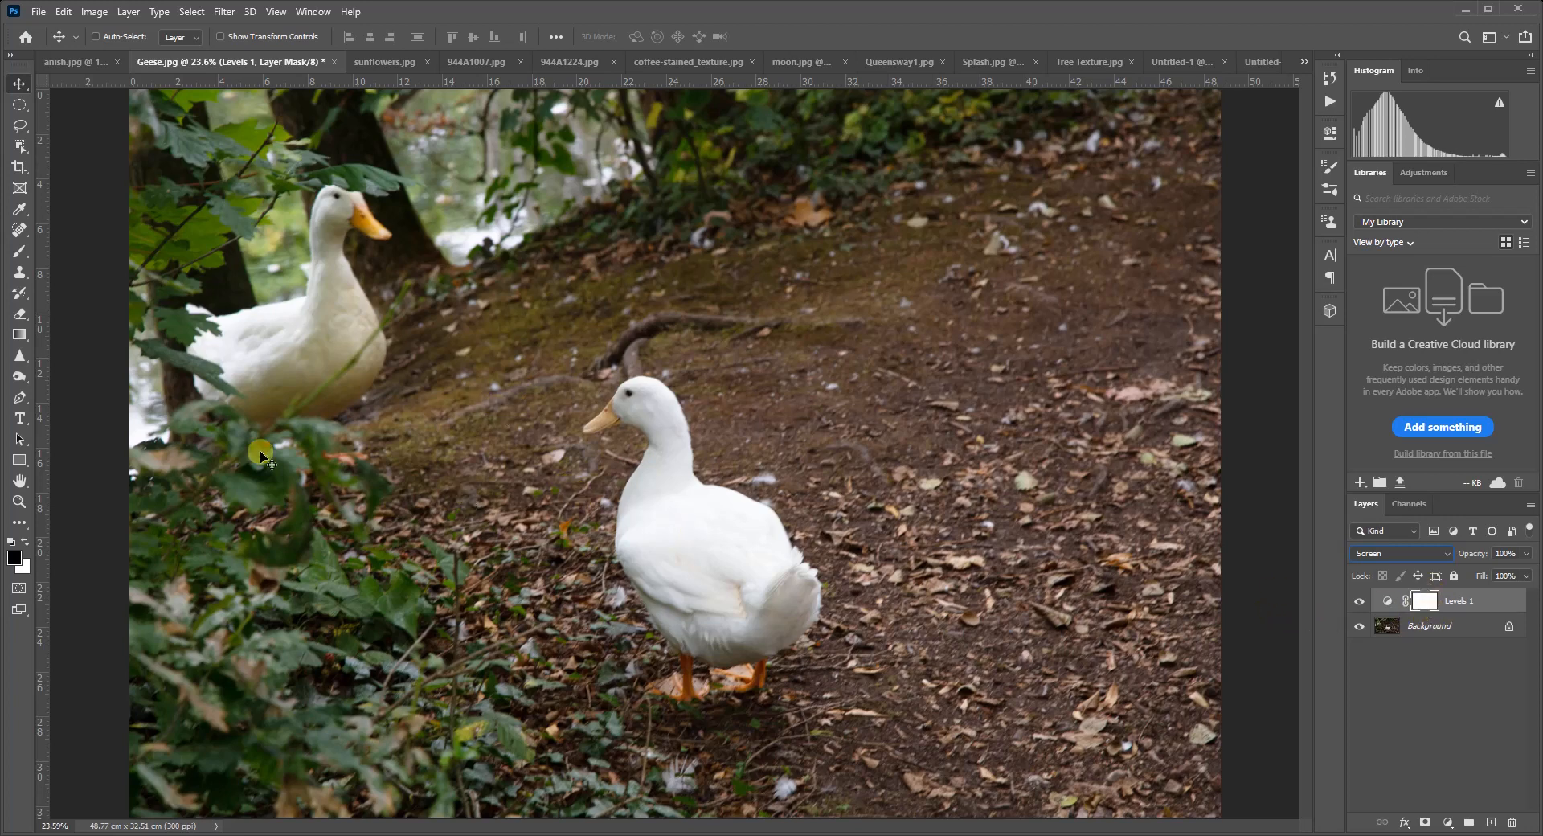
- Paint black on the Levels layer mask over the front goose with a soft 1000-pixel brush
left_click(19, 252)
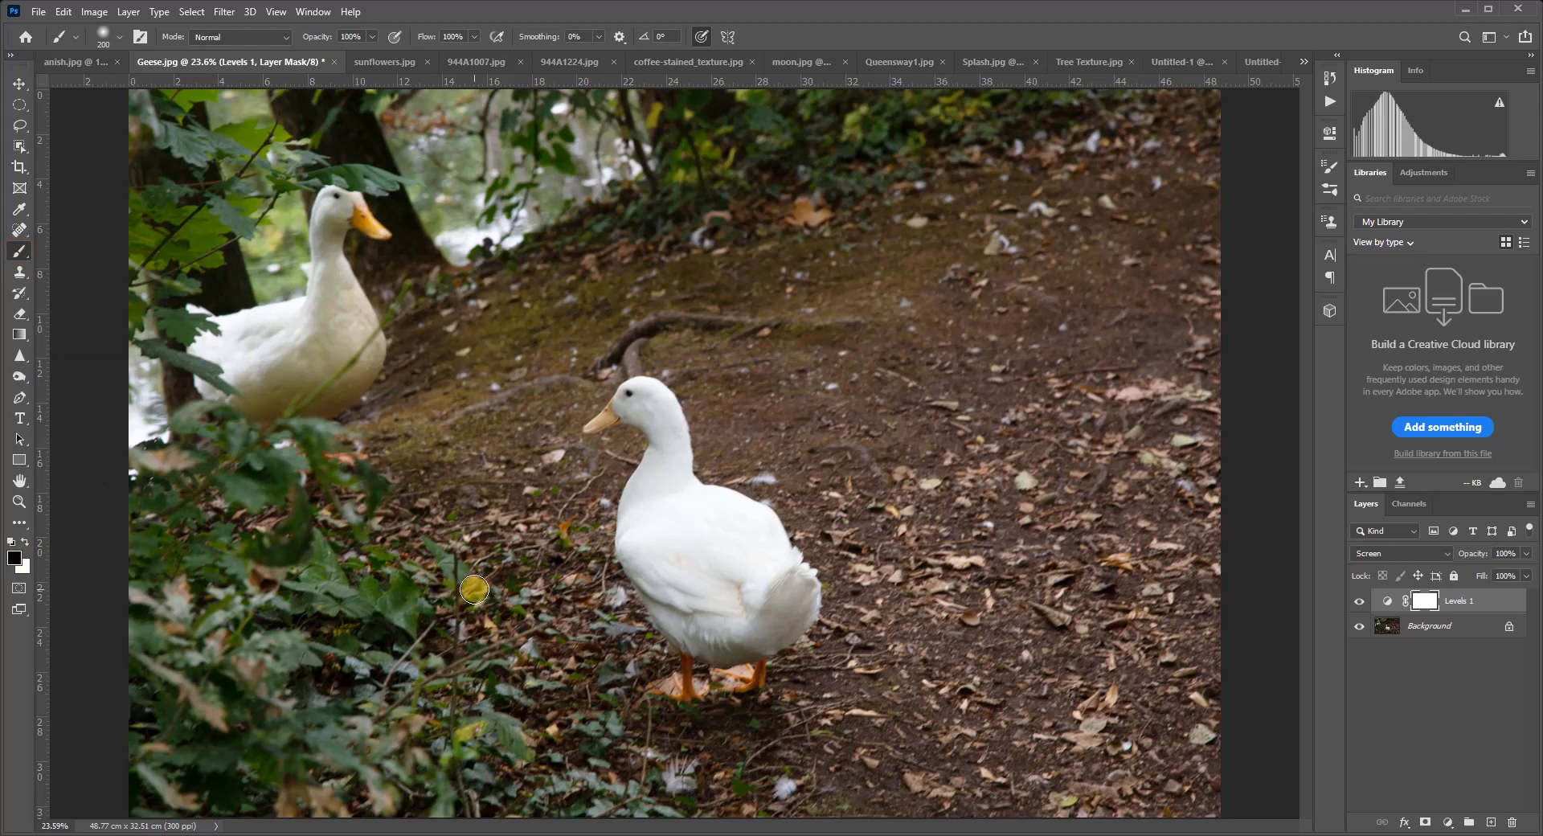
key("bracketright")
key("bracketright")
key("bracketright")
key("bracketright")
key("bracketright")
key("bracketright")
key("bracketright")
key("bracketright")
mouse_move(592, 475)
left_mouse_down()
mouse_move(627, 448)
mouse_move(783, 625)
mouse_move(773, 633)
mouse_move(724, 576)
mouse_move(663, 464)
mouse_move(582, 454)
mouse_move(597, 578)
mouse_move(824, 694)
left_mouse_up()
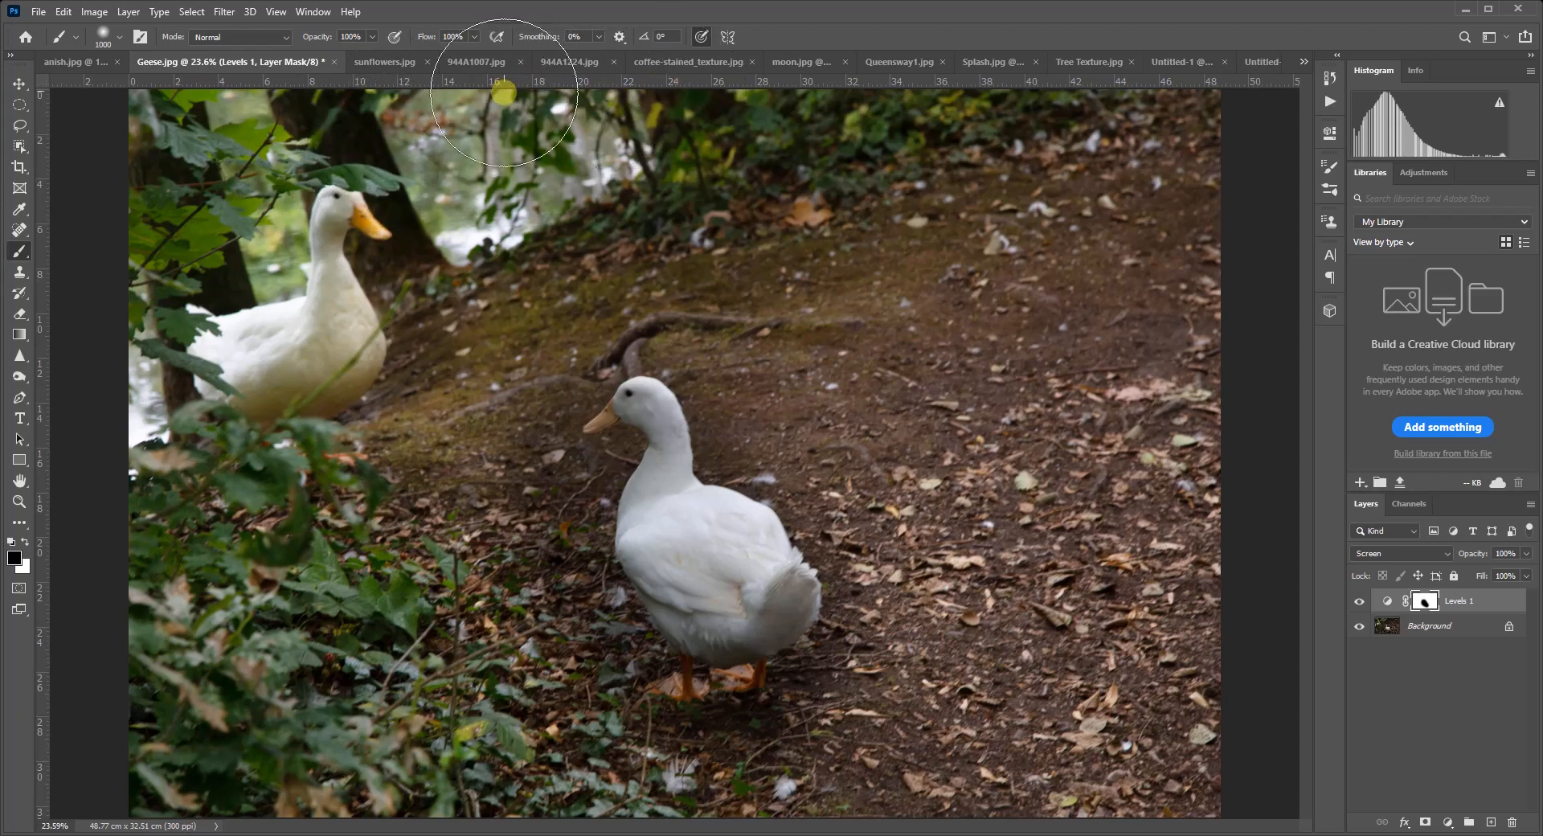
- In sunflowers.jpg, add a Levels adjustment layer with the Multiply blend mode and 63% opacity
left_click(375, 64)
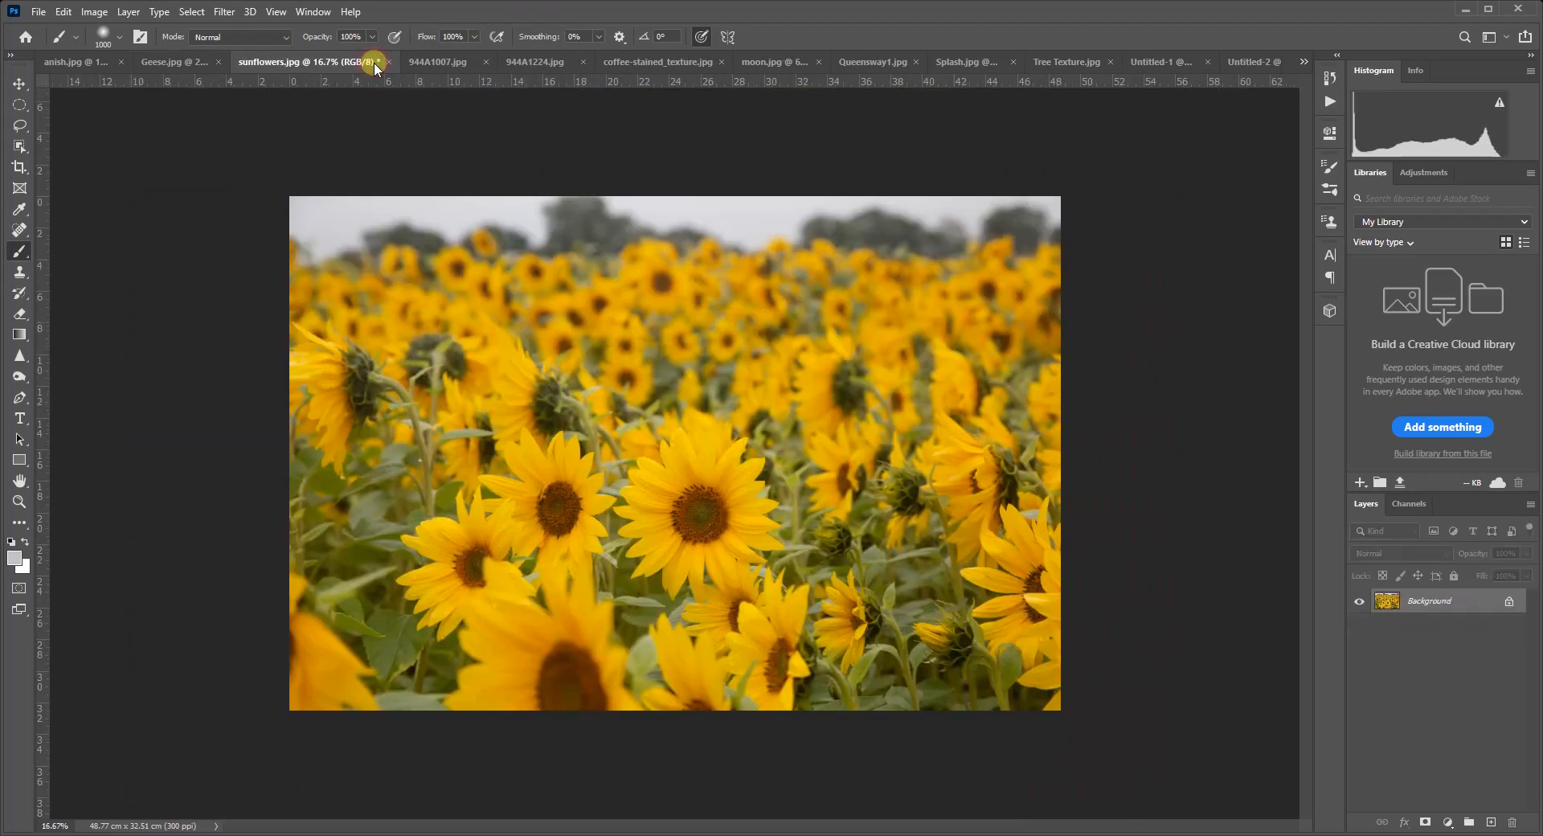
left_click(1448, 822)
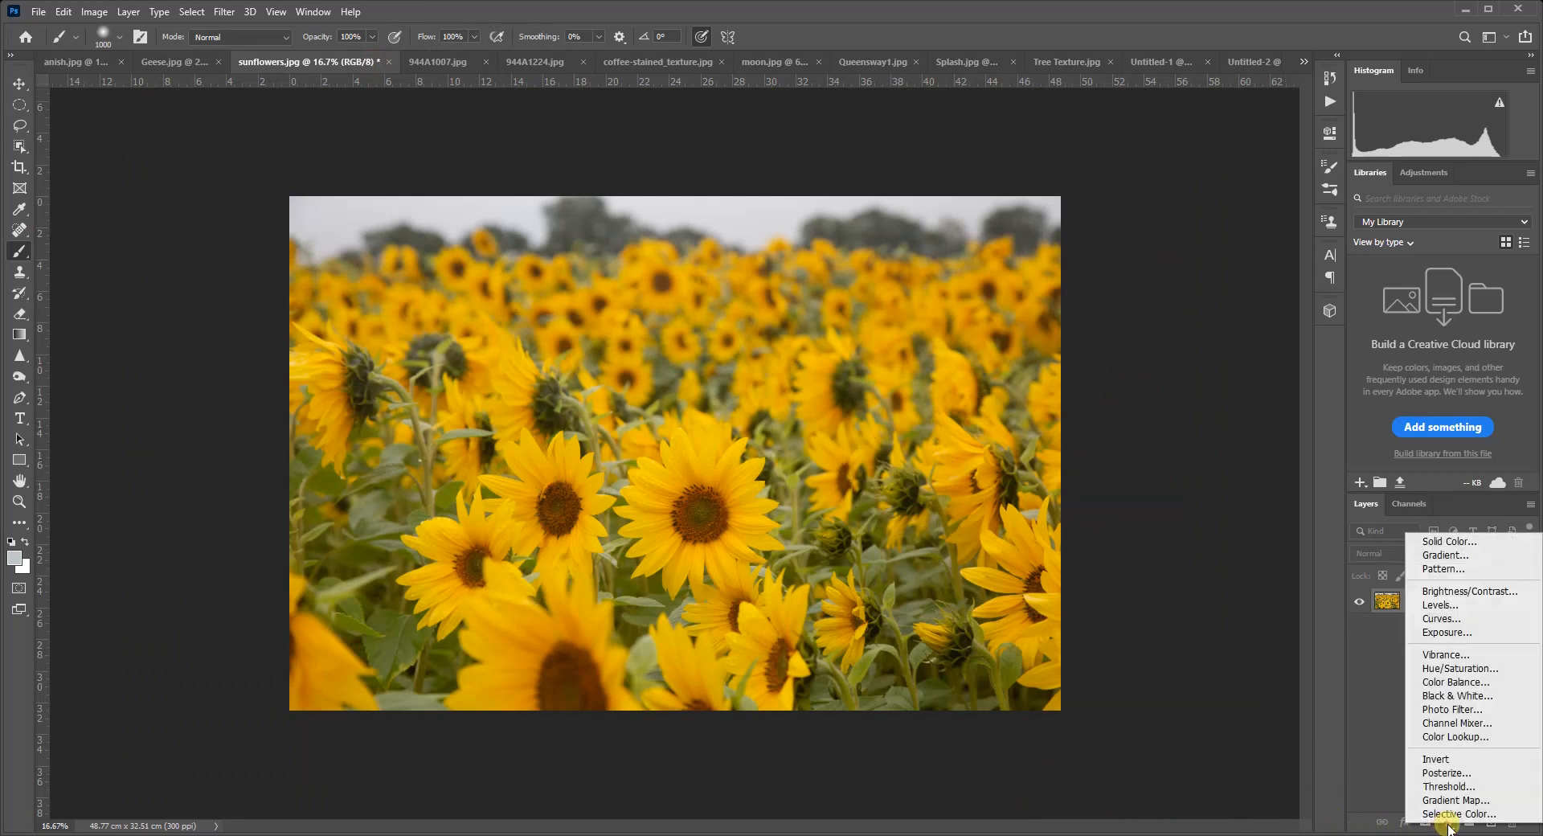
left_click(1446, 605)
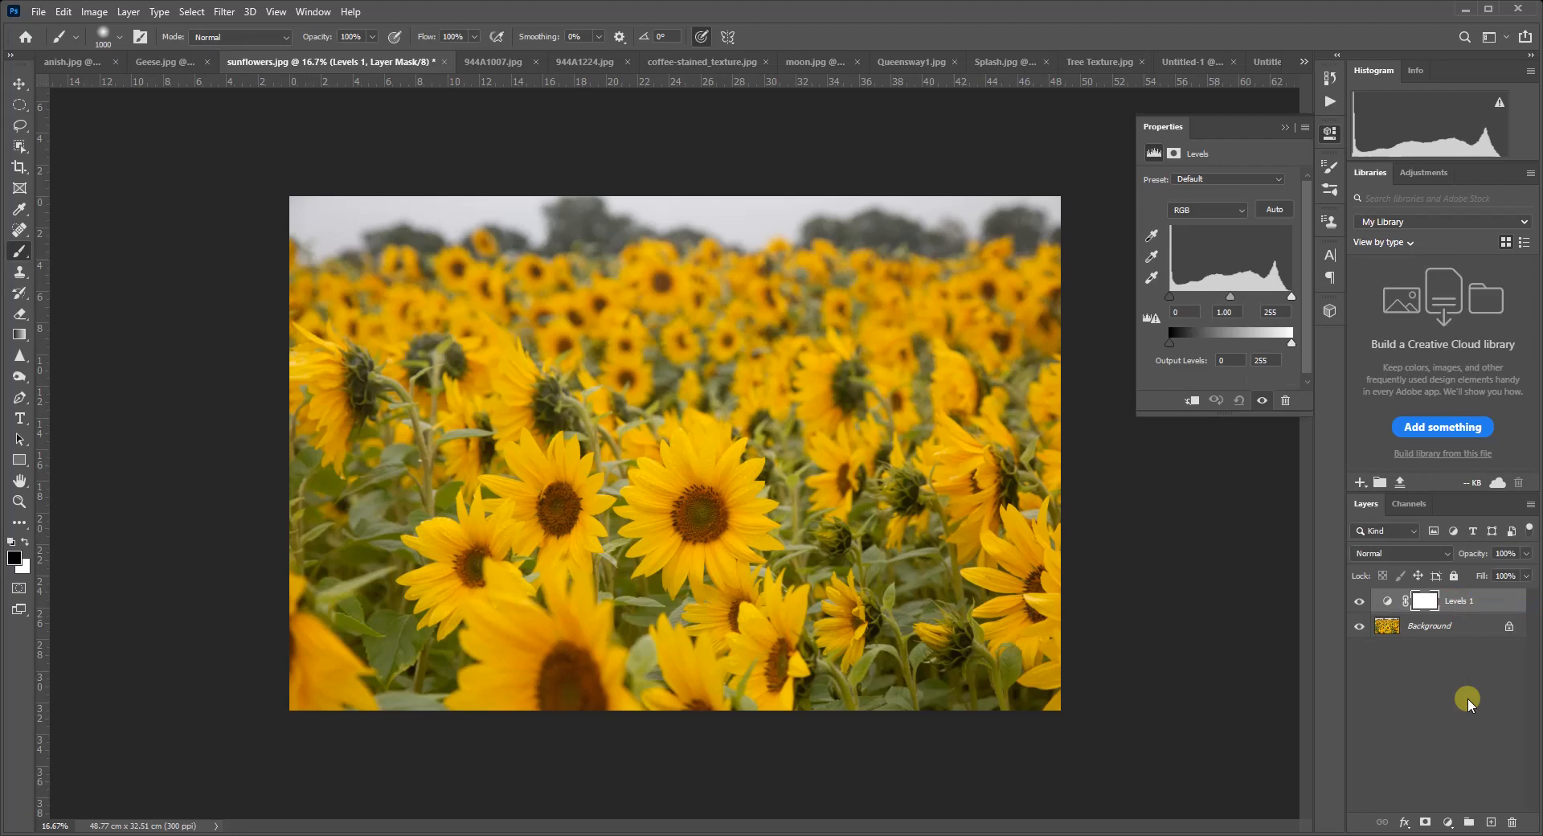
left_click(1445, 553)
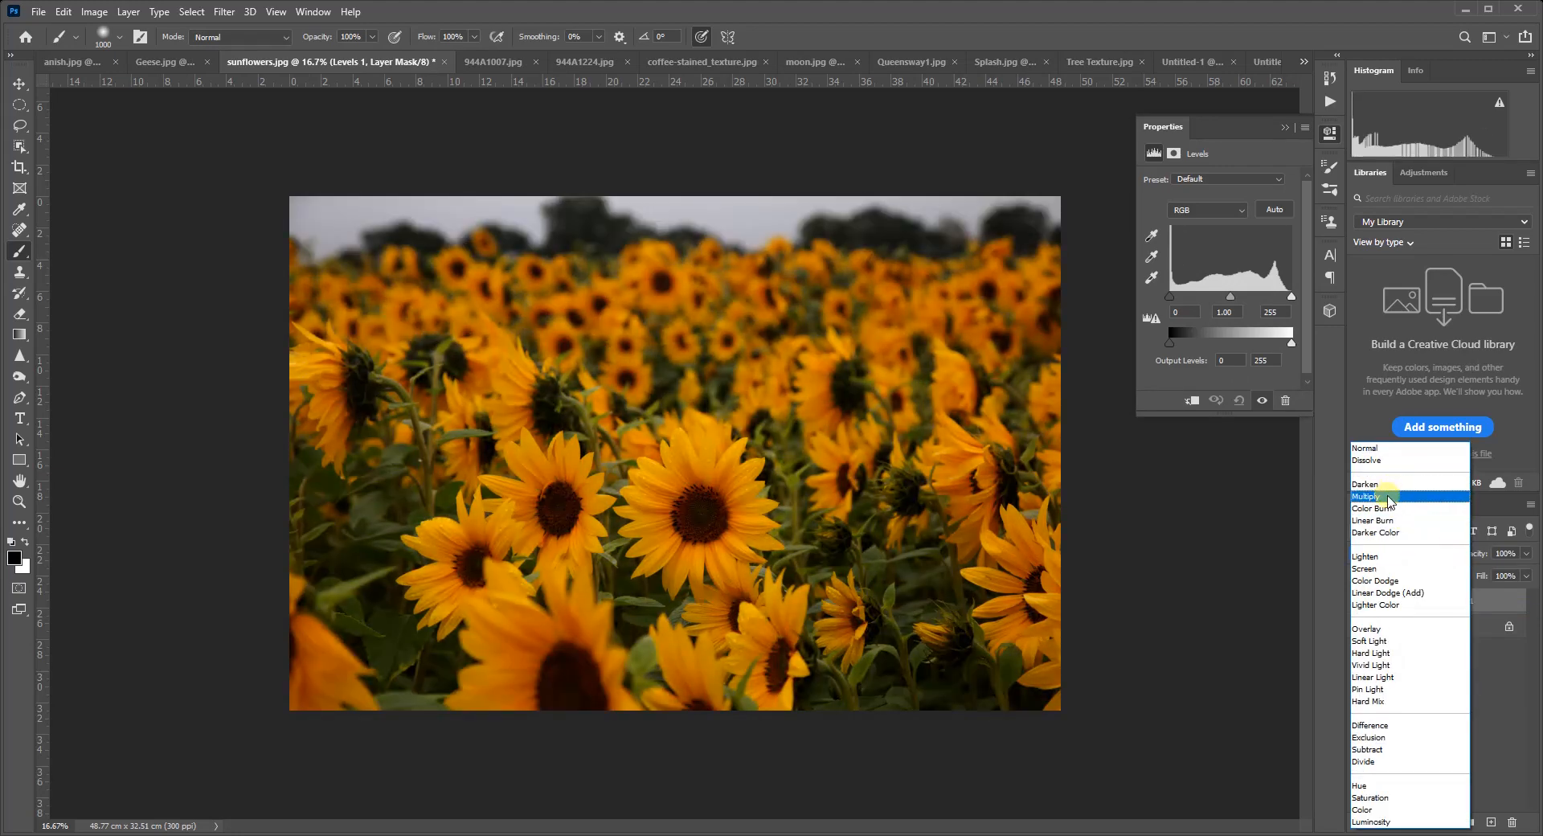
left_click(1388, 497)
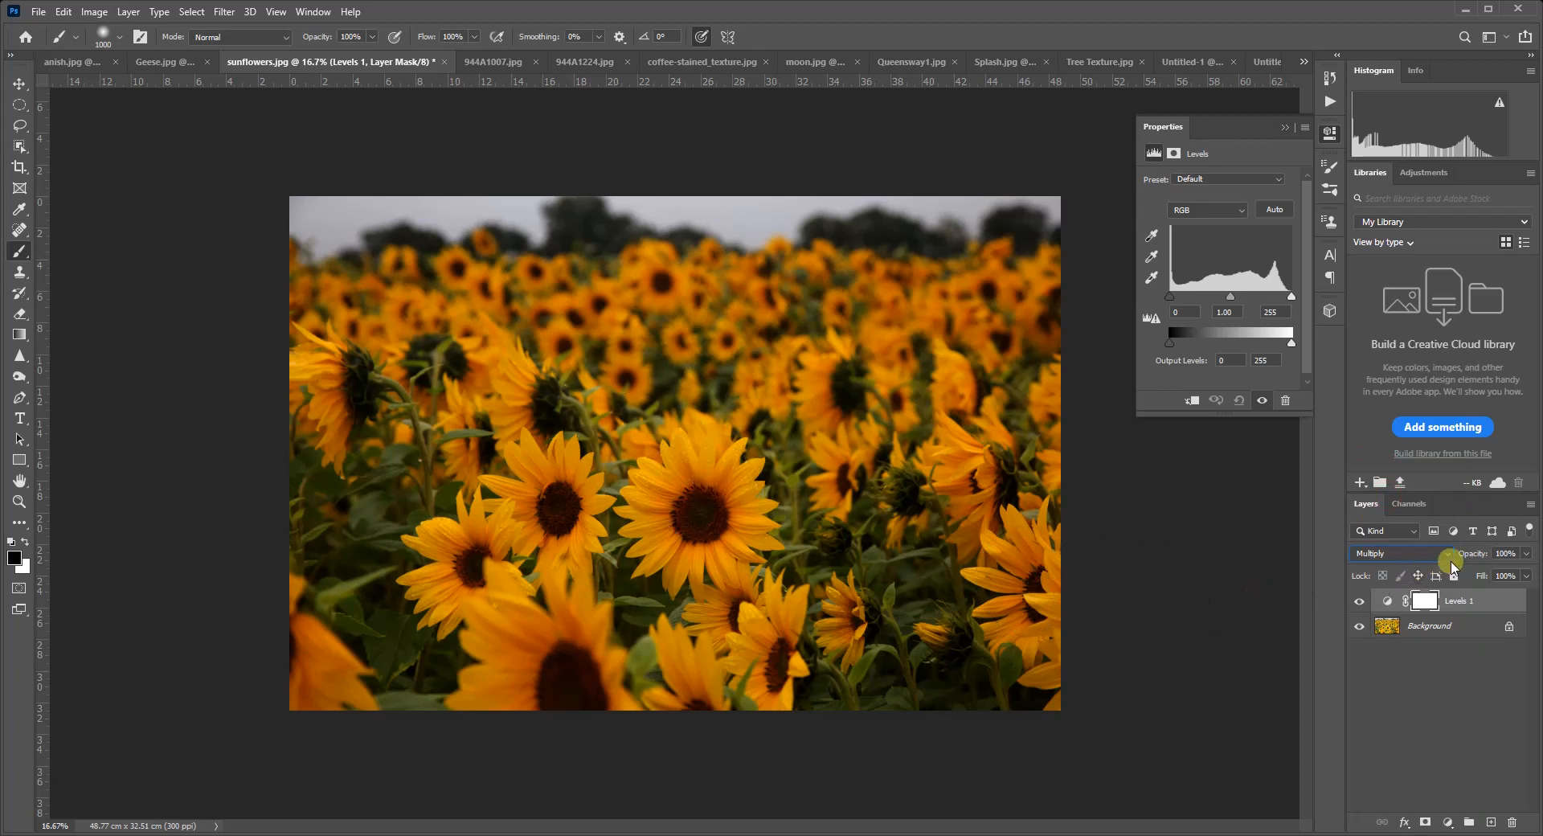
left_click_drag(1473, 557, 1442, 562)
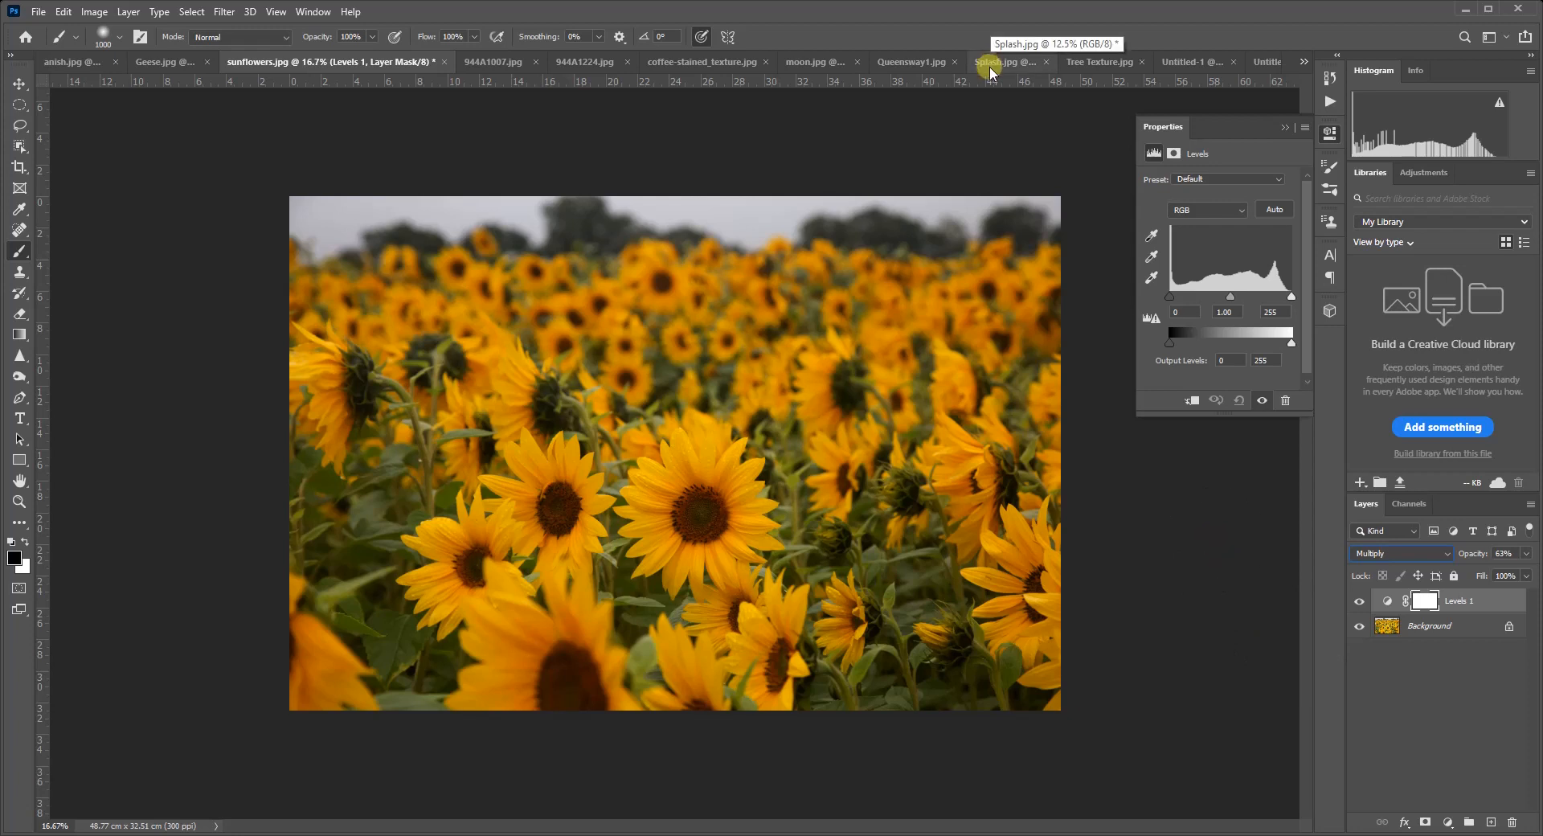
- In Tree Texture.jpg, add a Black & White adjustment layer with the Overlay blend mode and 73% opacity
left_click(1088, 64)
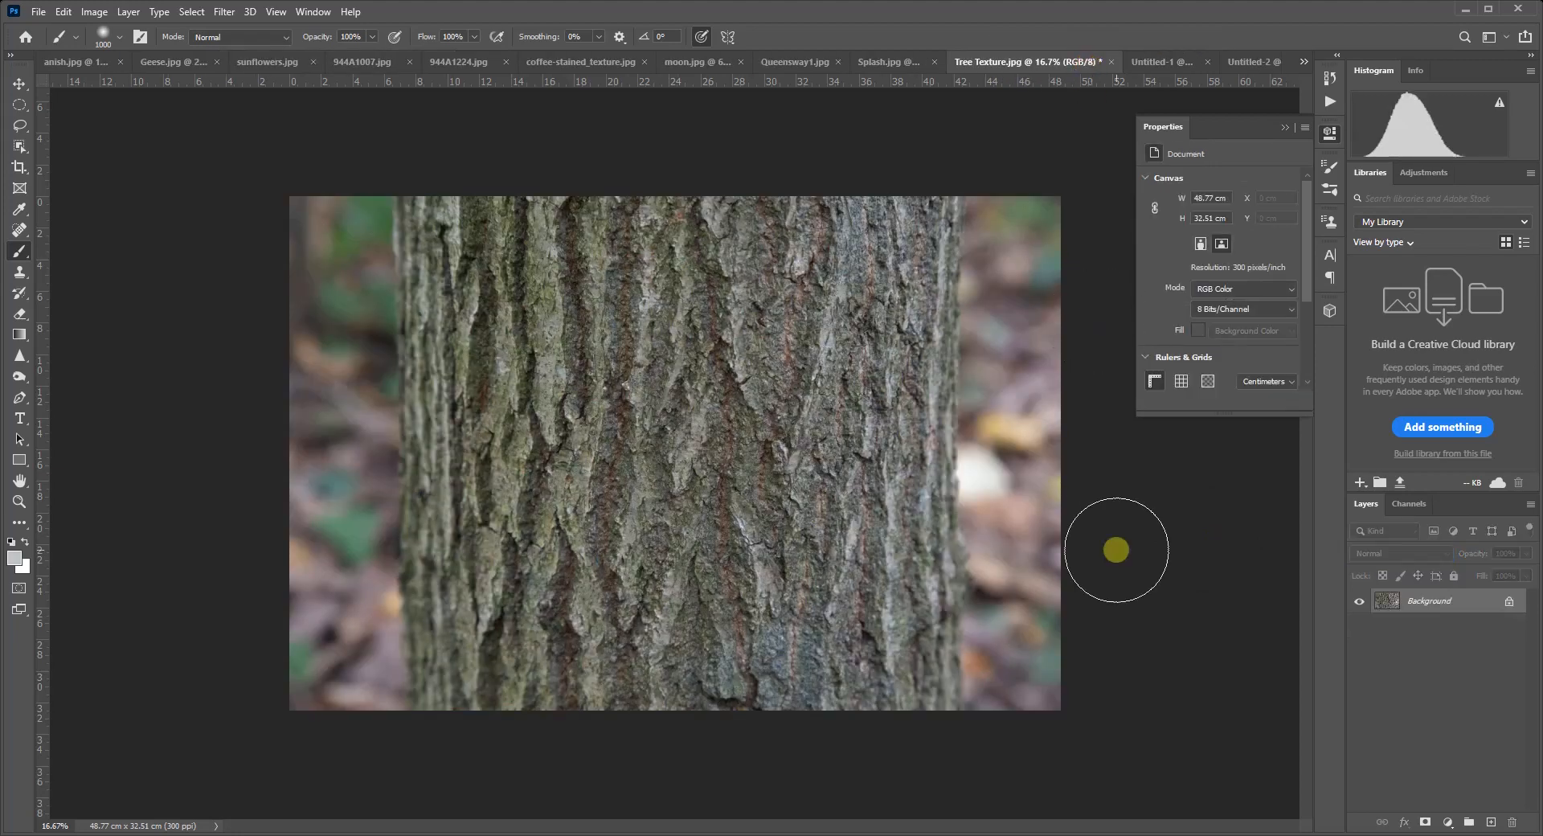
left_click(1448, 824)
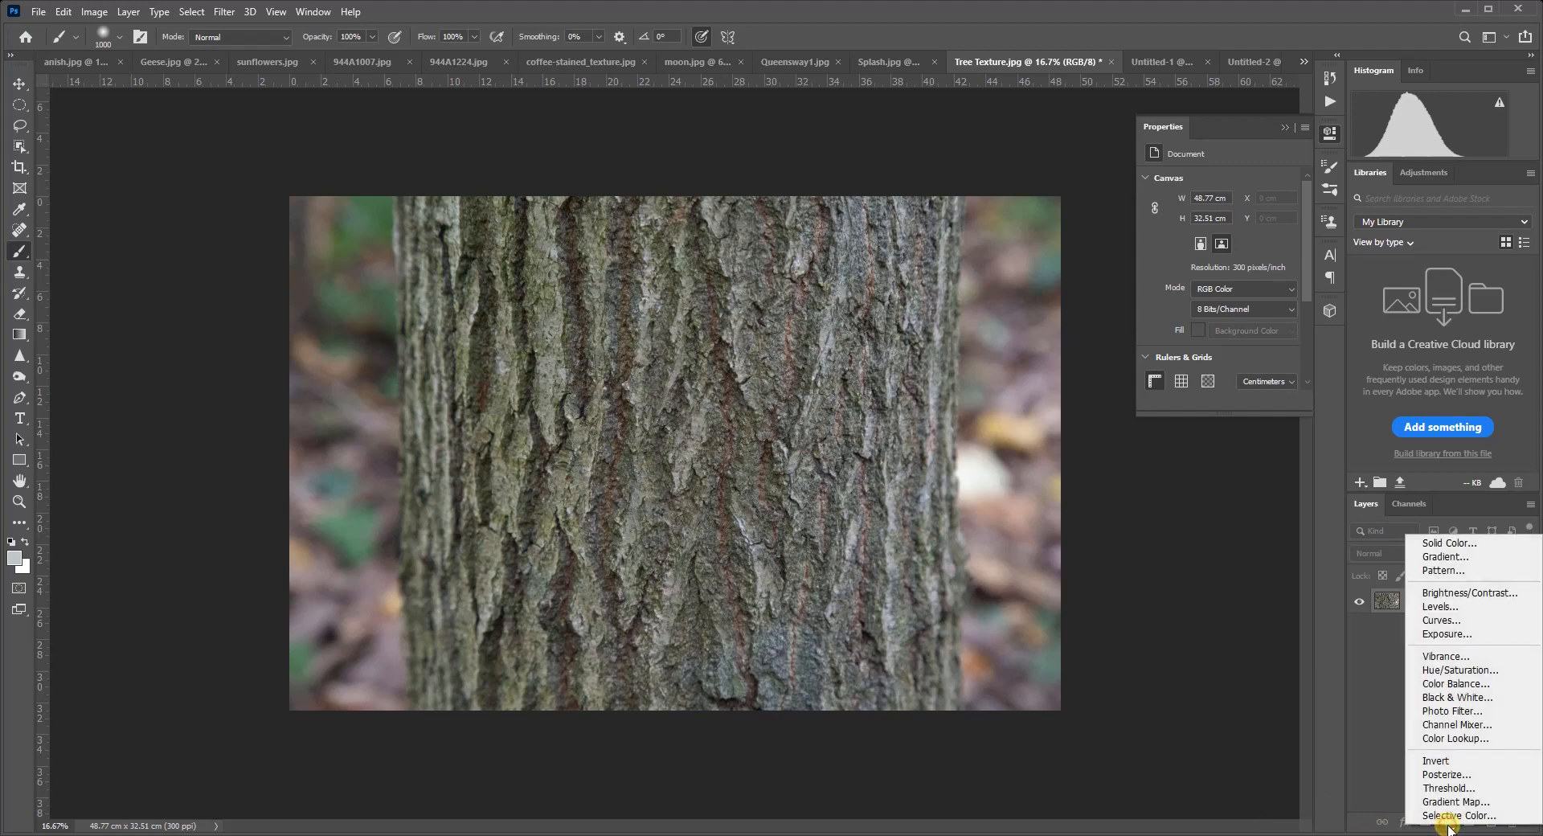
left_click(1451, 699)
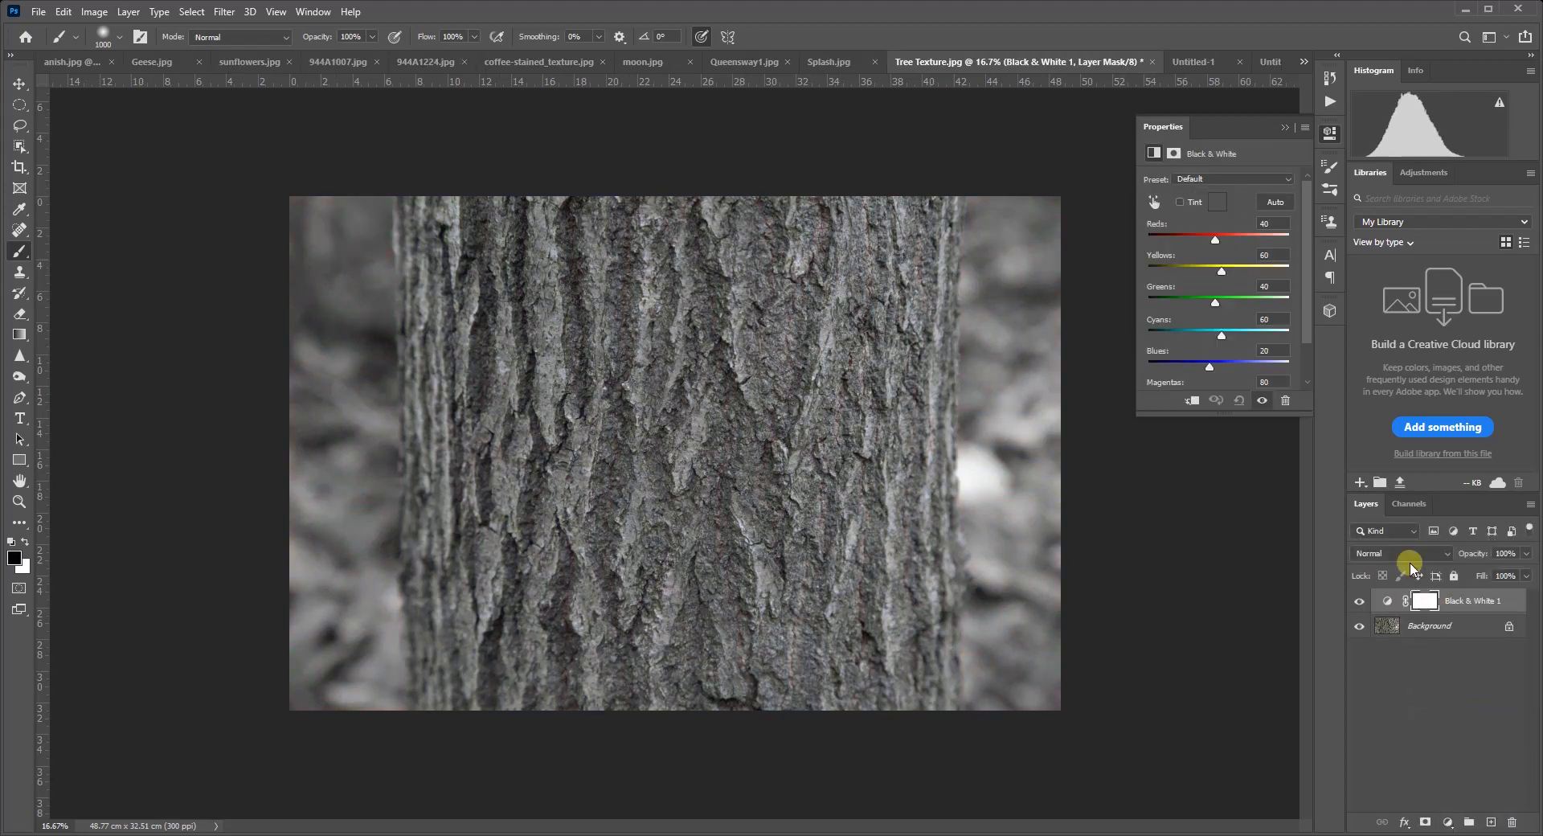
left_click(1386, 554)
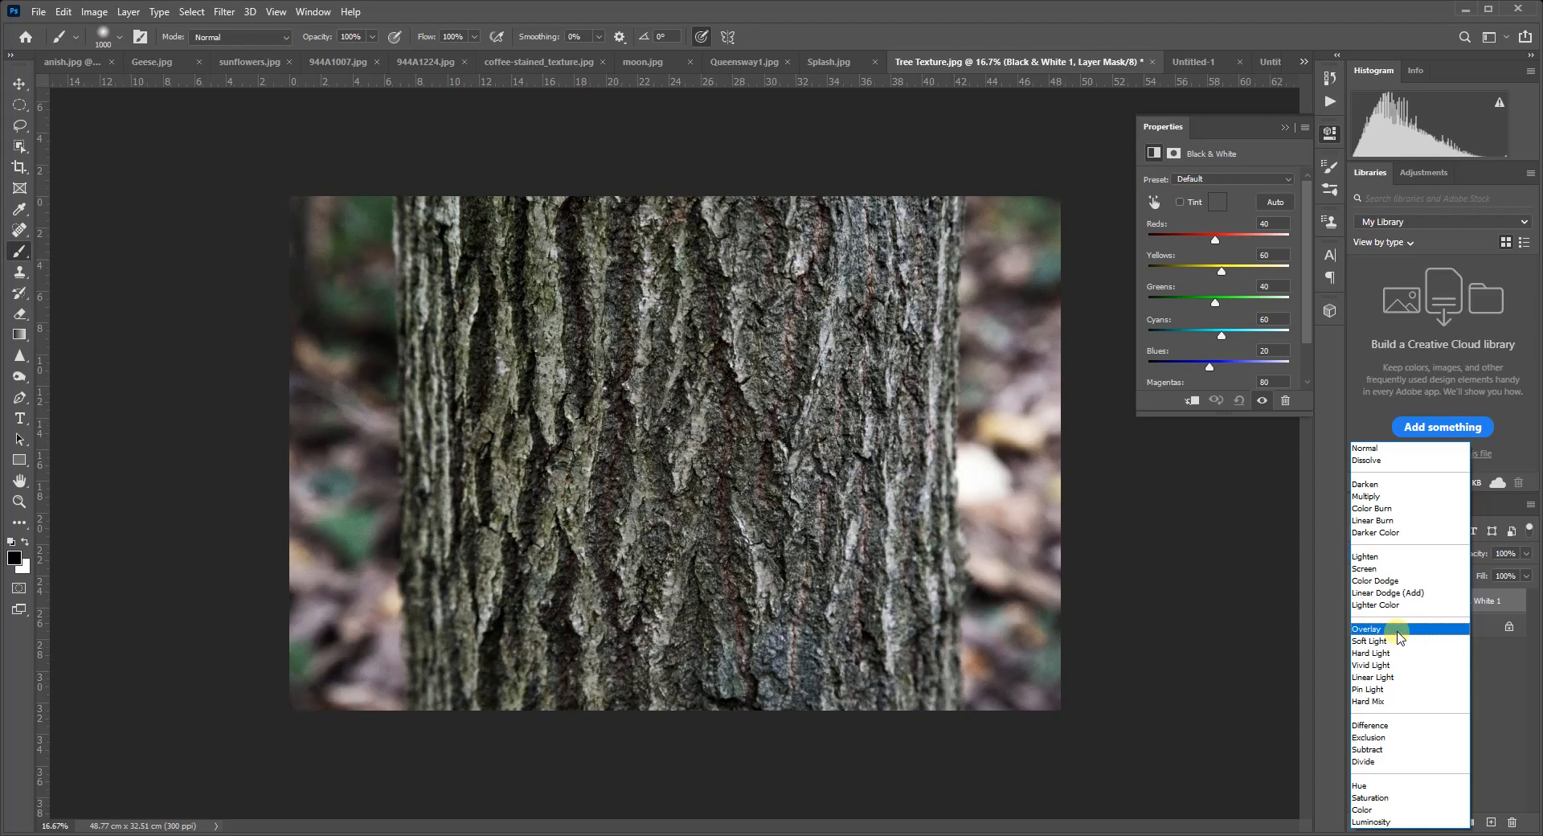
left_click(1398, 632)
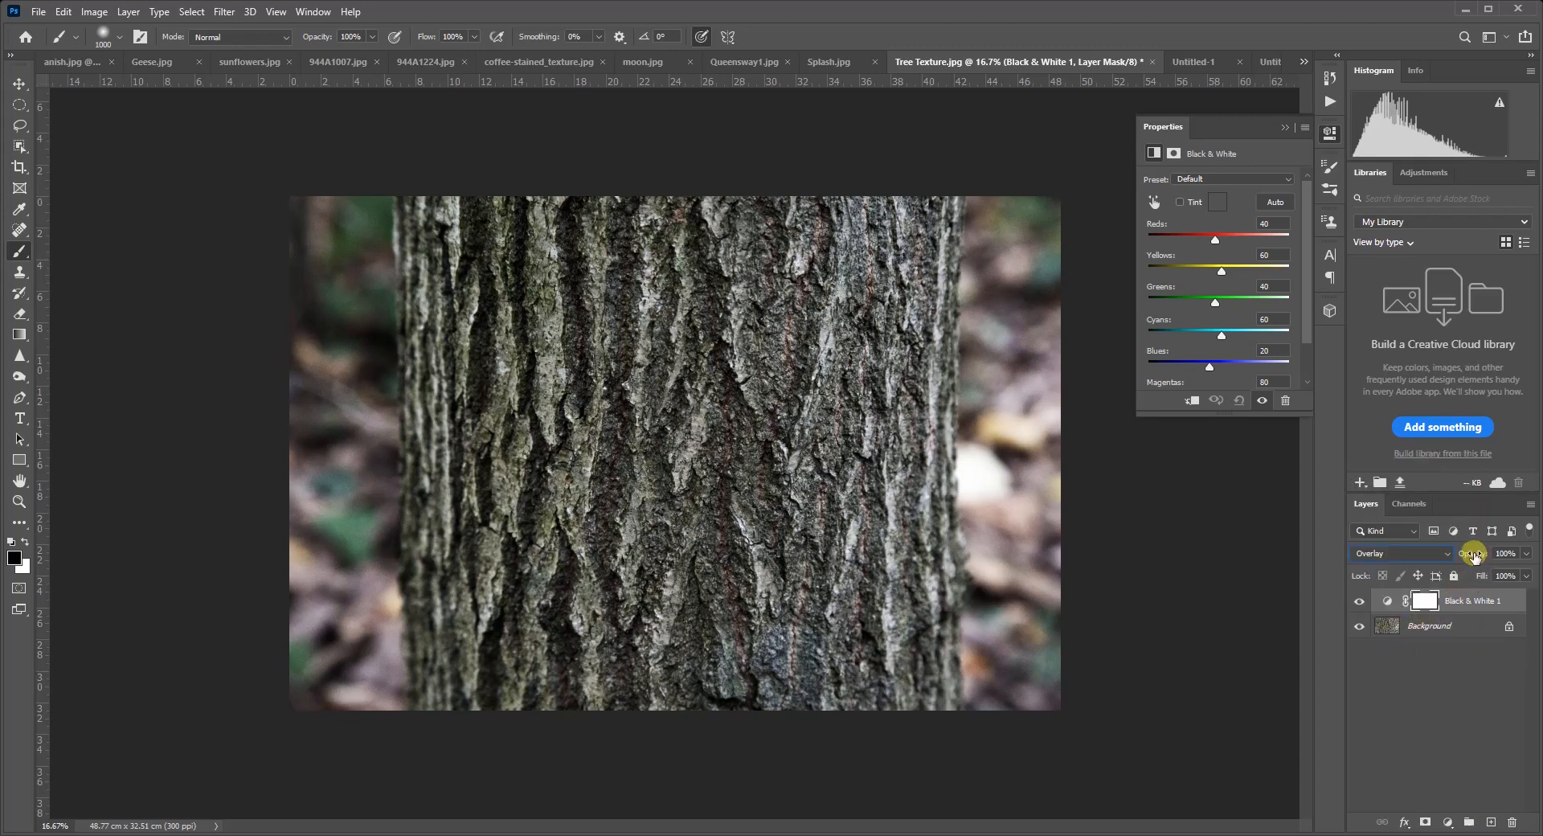
left_click_drag(1473, 556, 1450, 558)
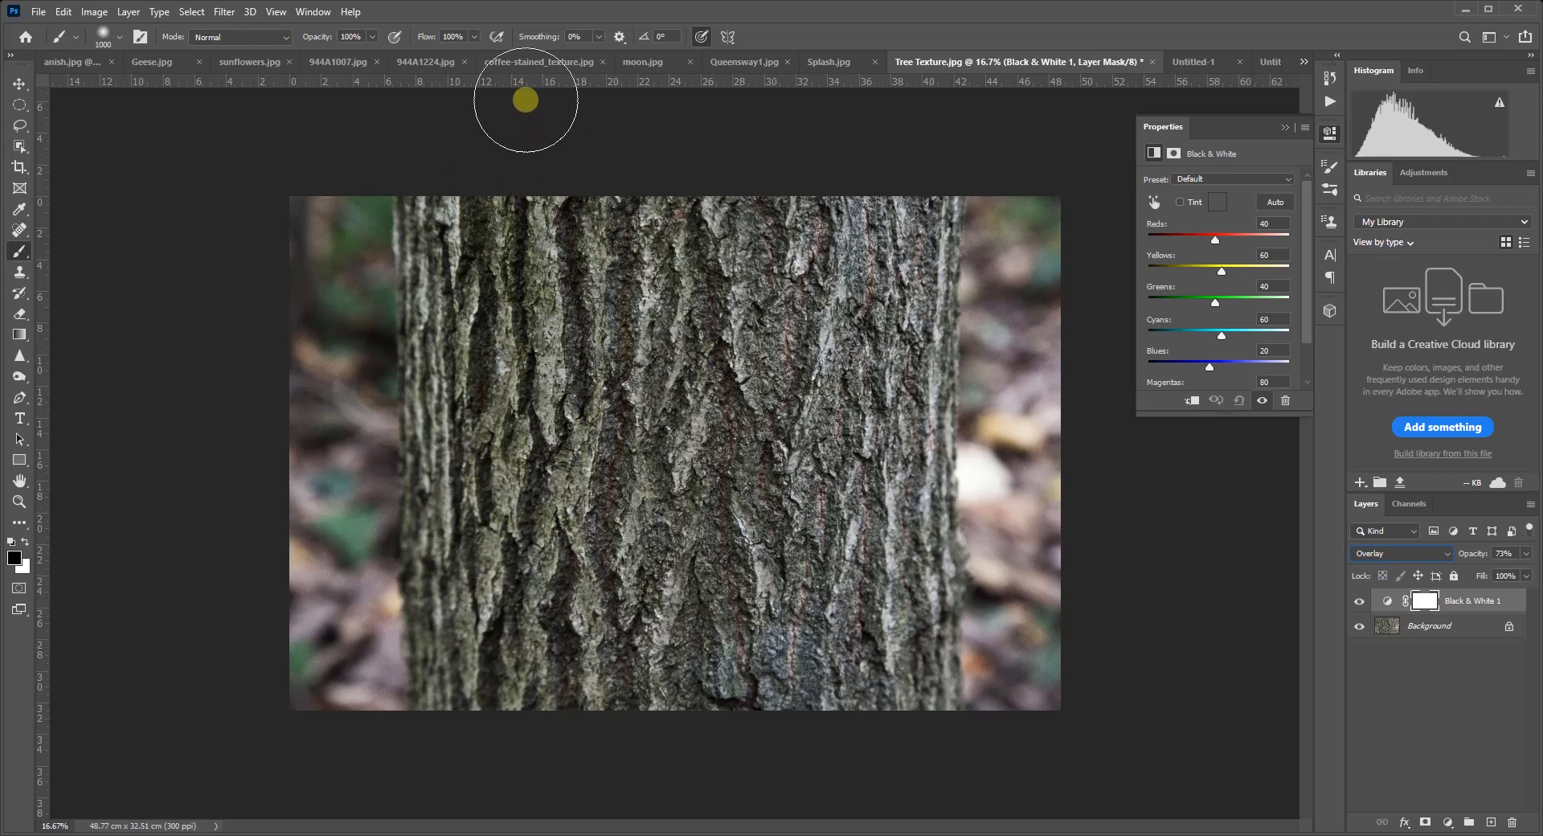
- In 944A1007.jpg, add a Black & White adjustment layer with the Soft Light blend mode and compare the photo with and without it
left_click(355, 65)
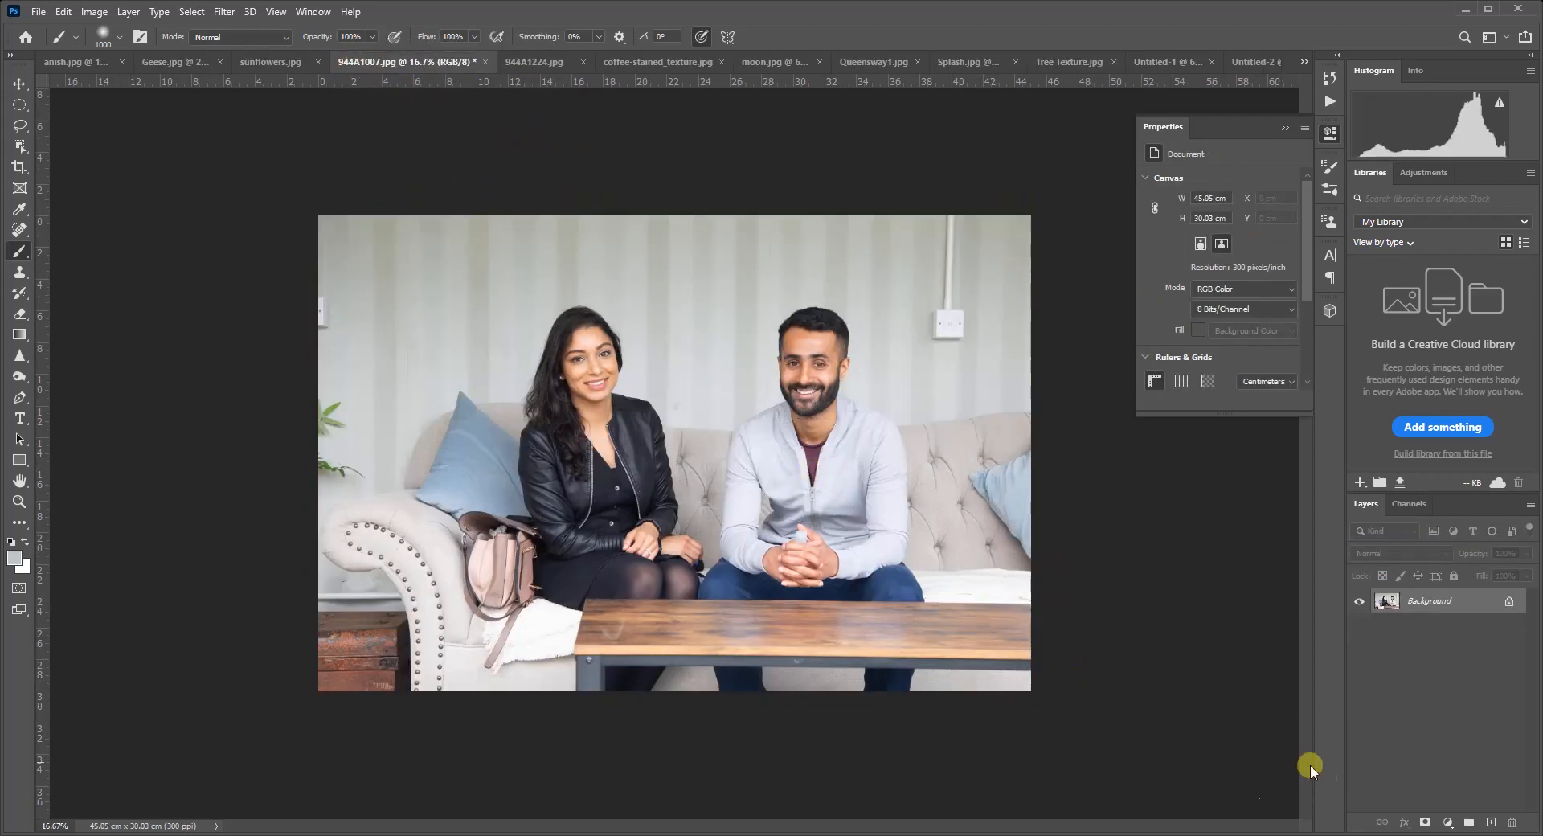
left_click(1445, 823)
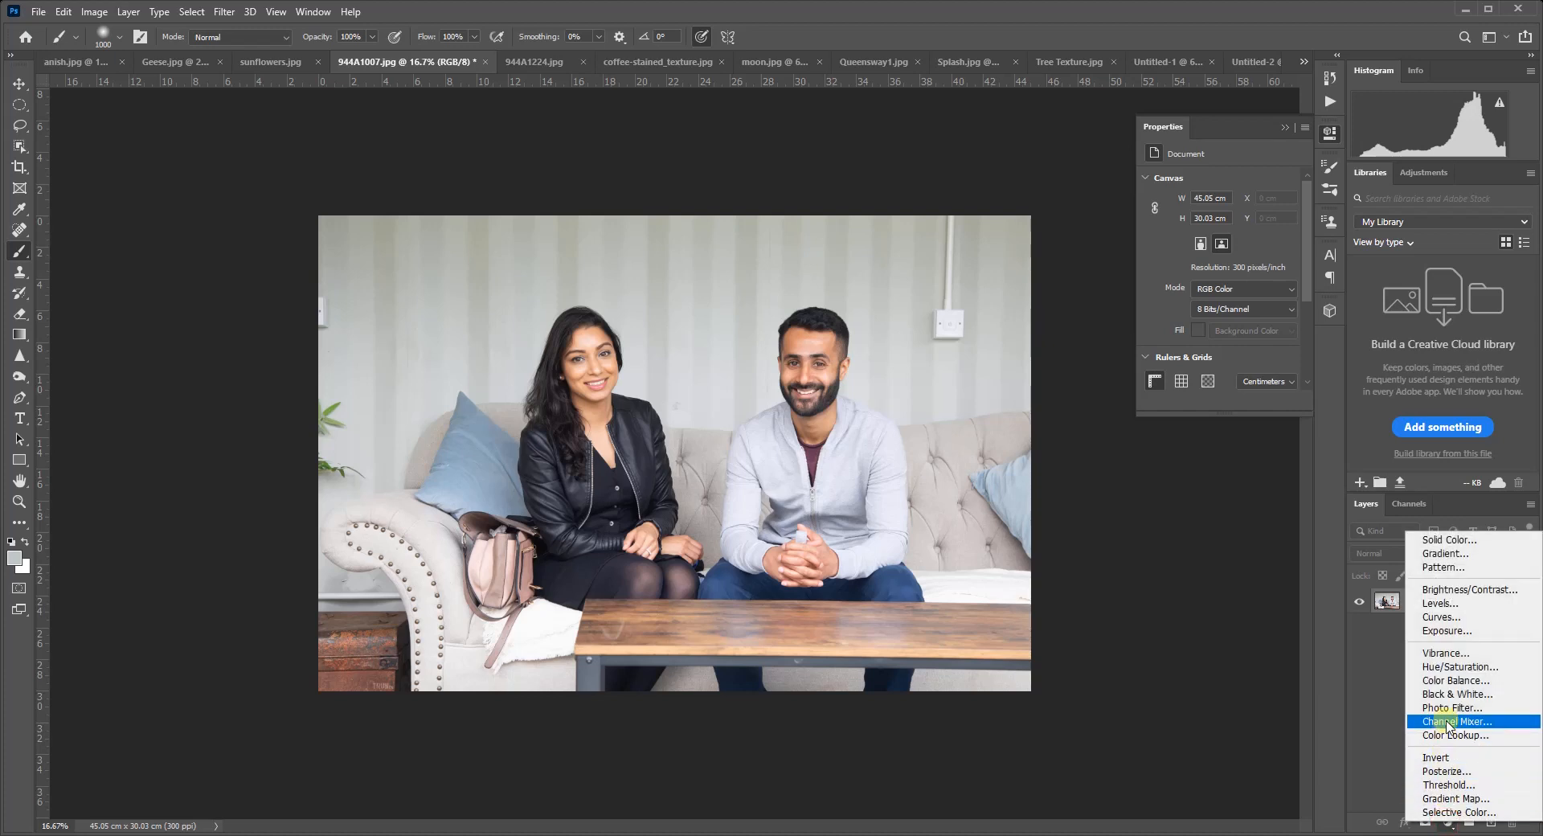
left_click(1447, 694)
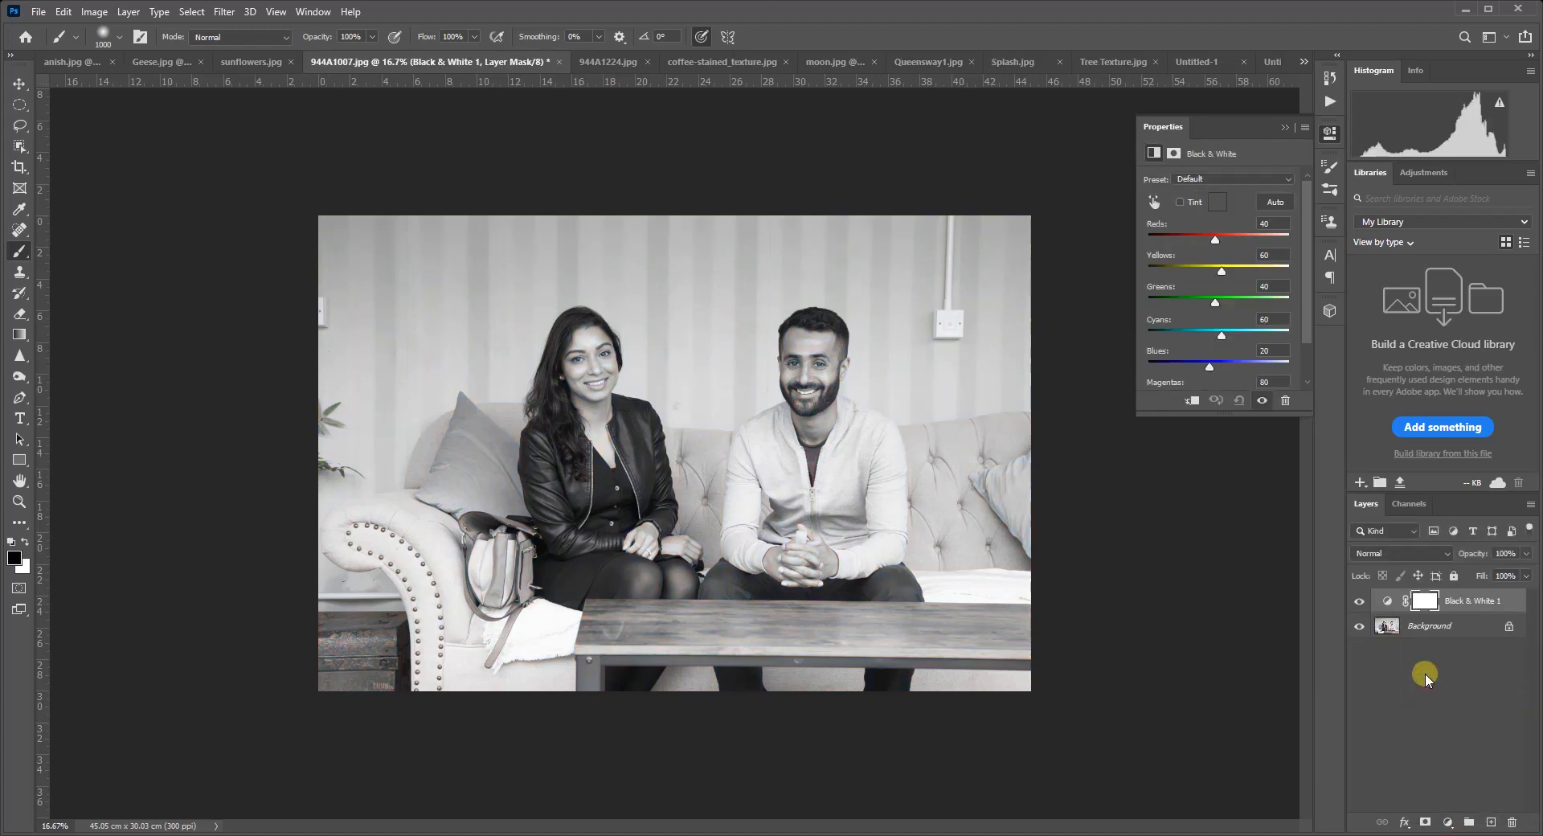
left_click(1371, 561)
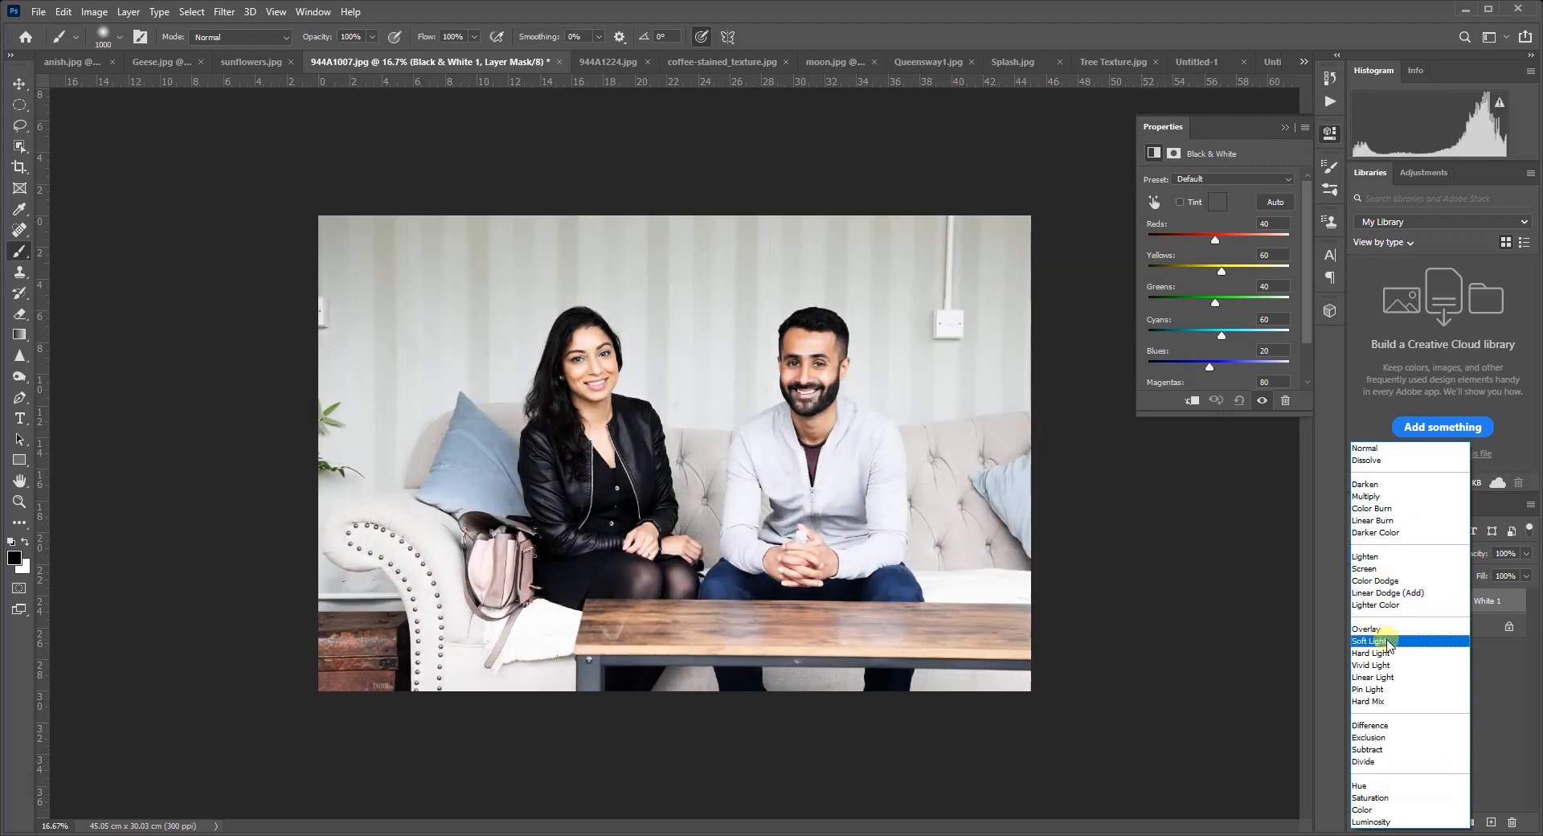
left_click(1386, 641)
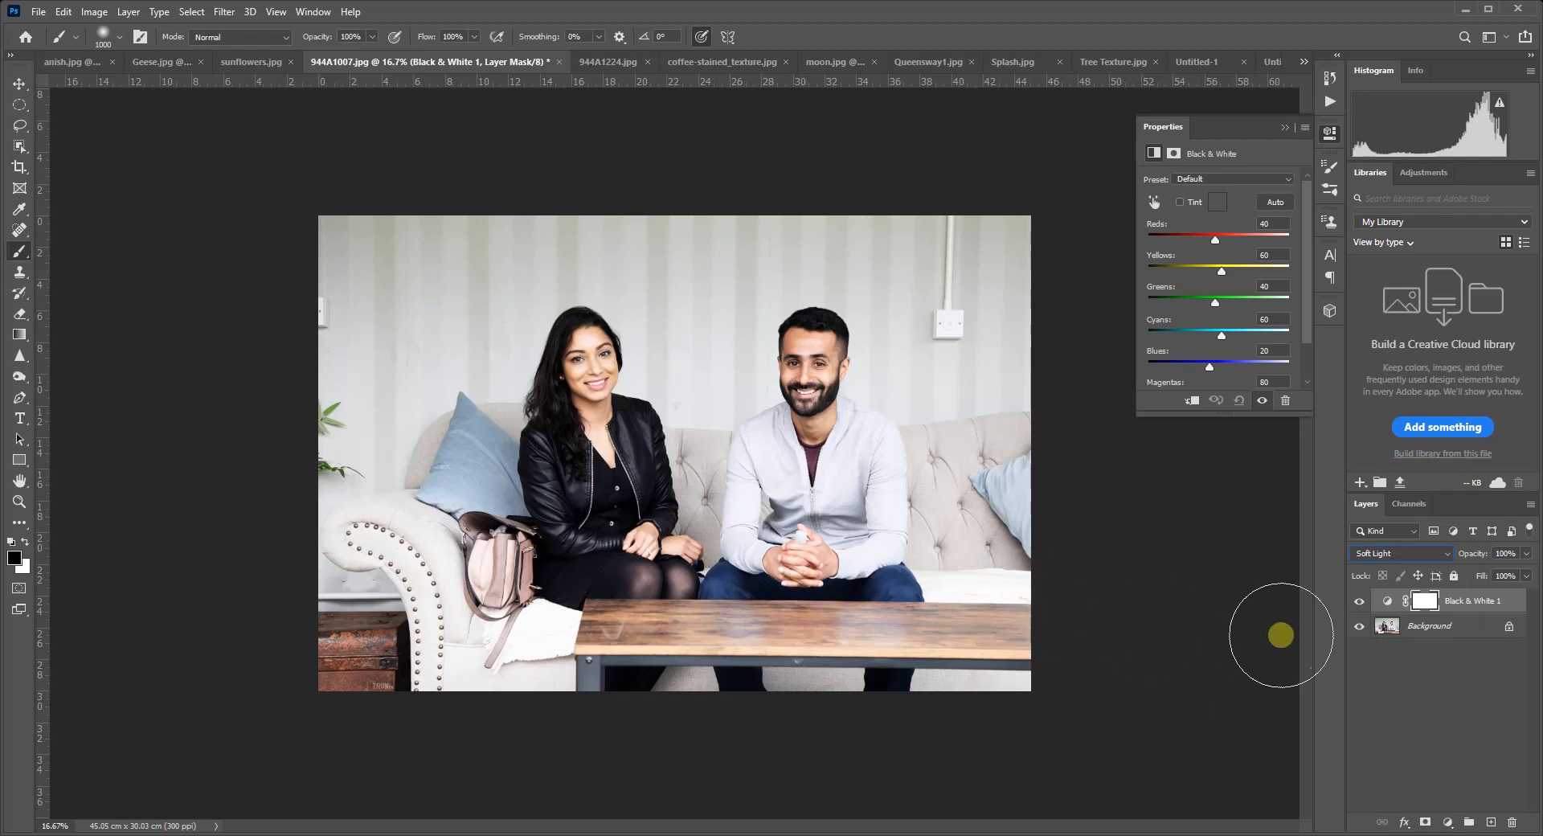
left_click(1360, 602)
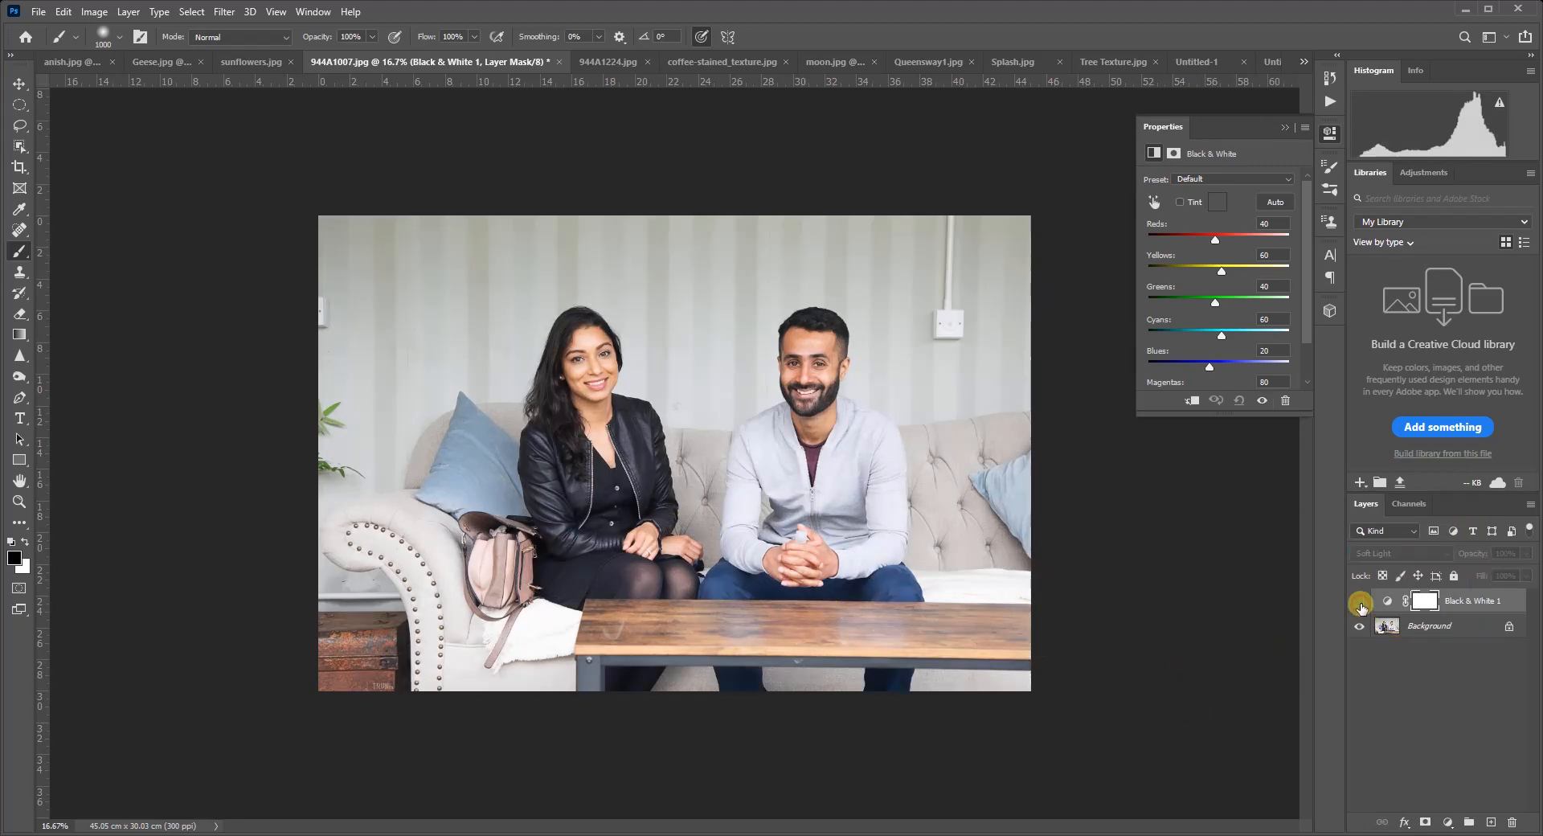
left_click(1360, 602)
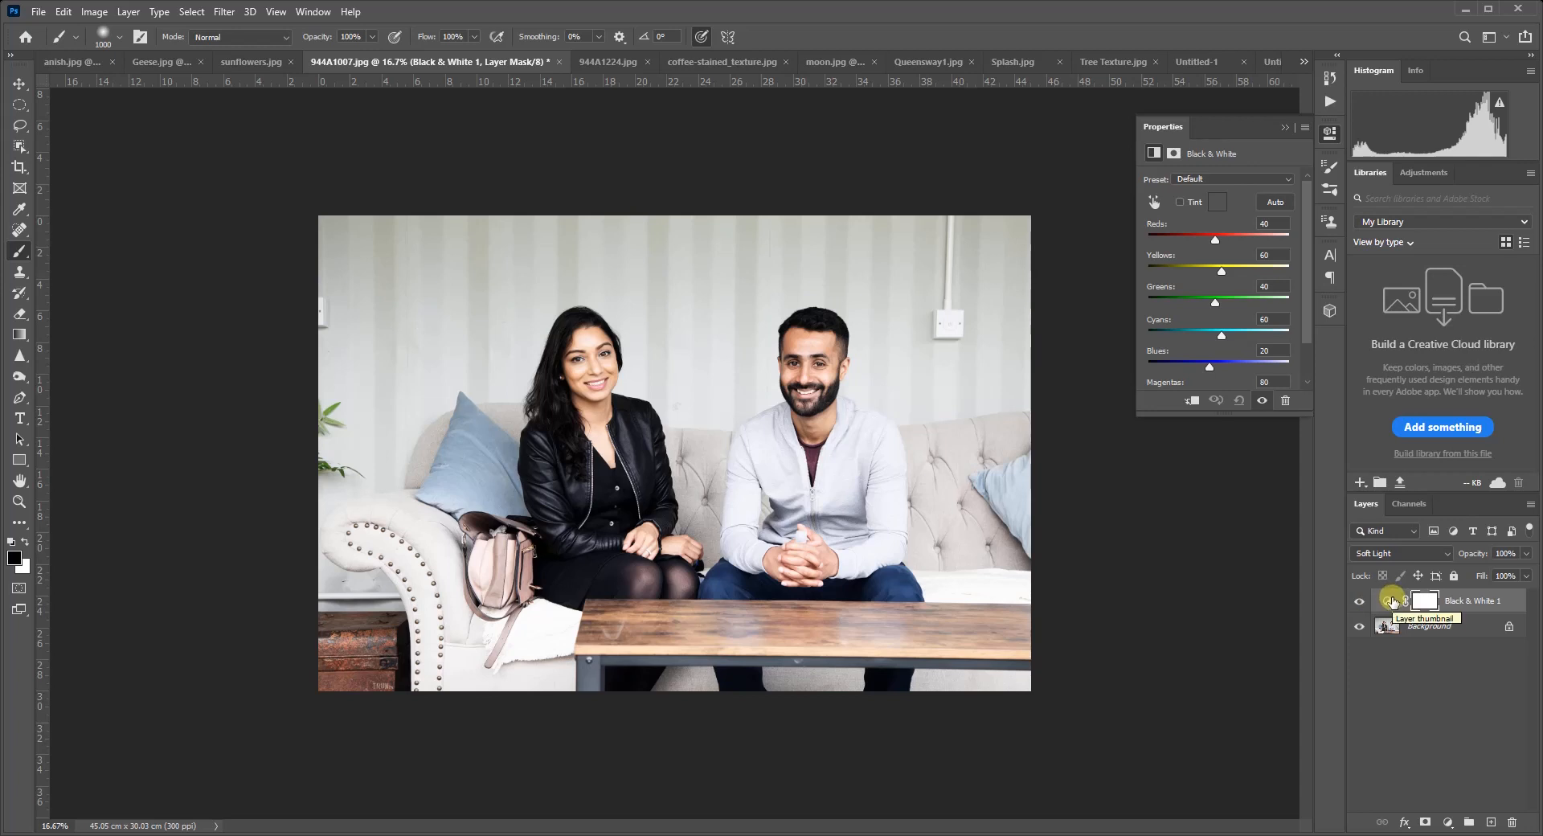
- In Splash.jpg, sample the light blue background beside the glass and add a Solid Color fill layer in that colour (#c7ecff)
left_click(1012, 62)
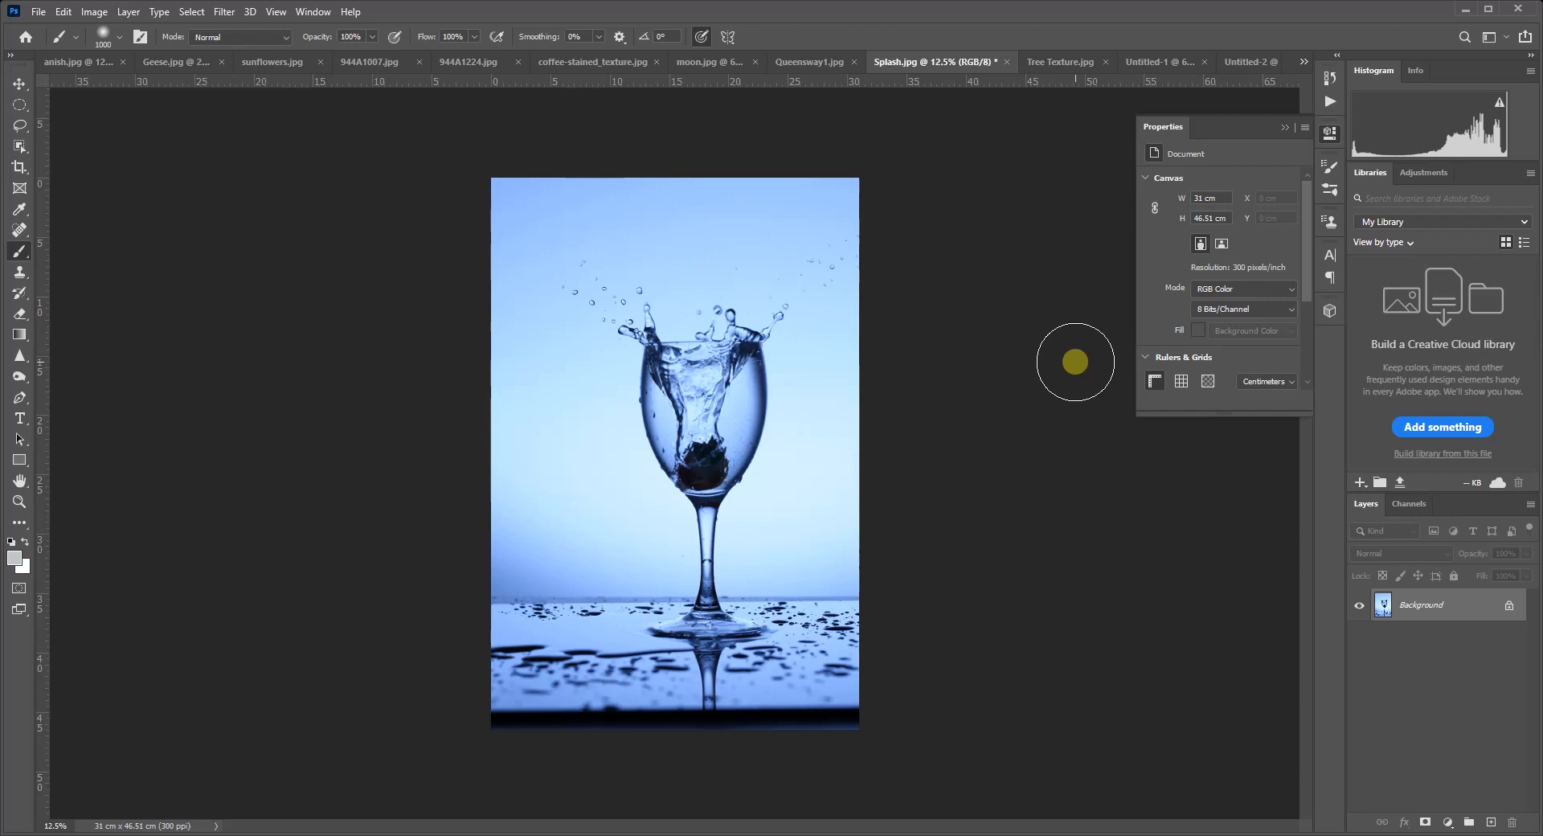
left_click(1281, 127)
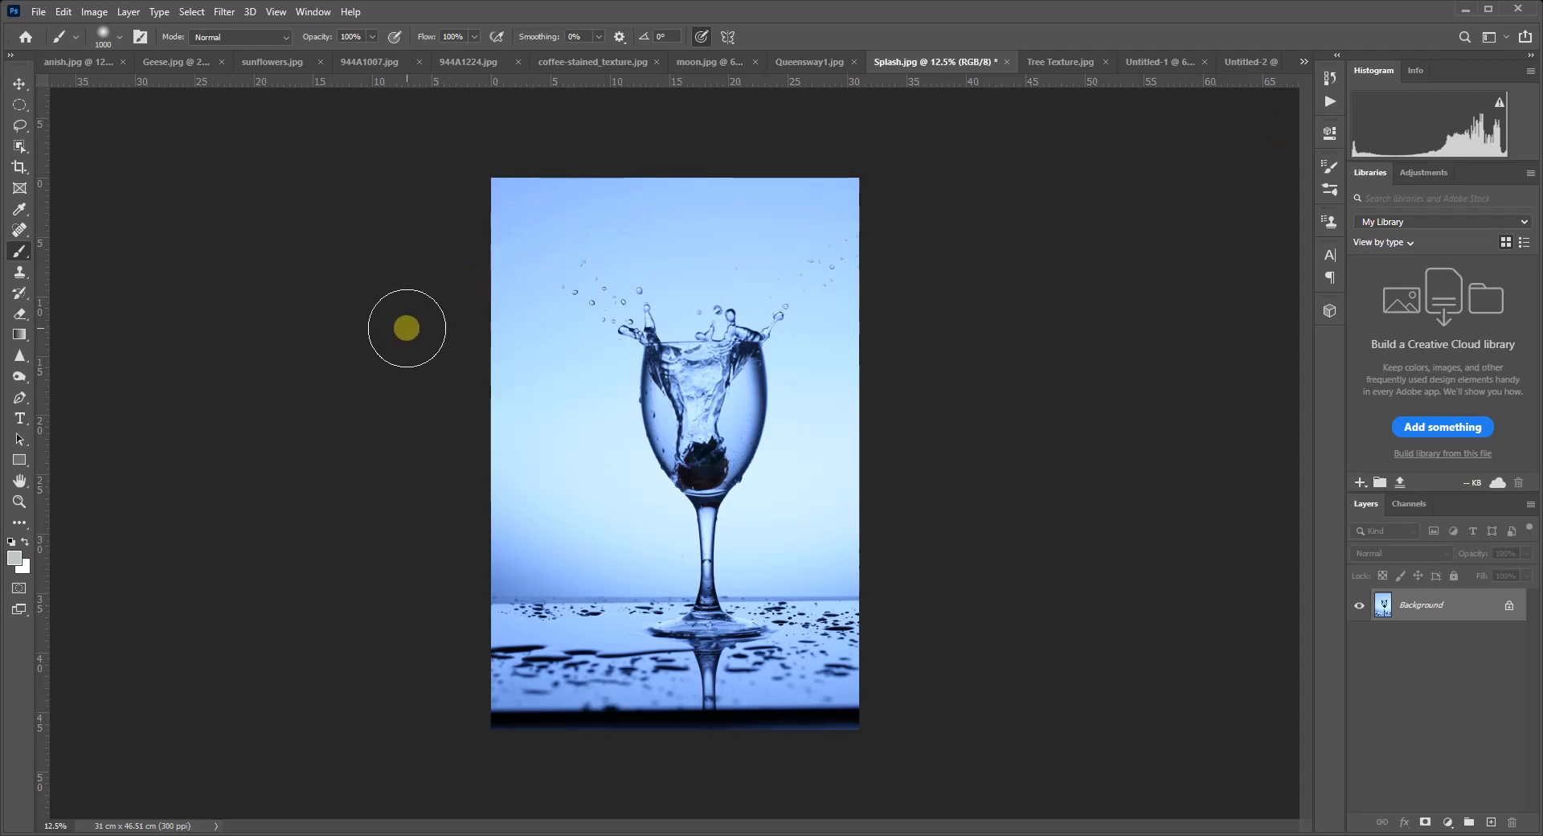
left_click(20, 212)
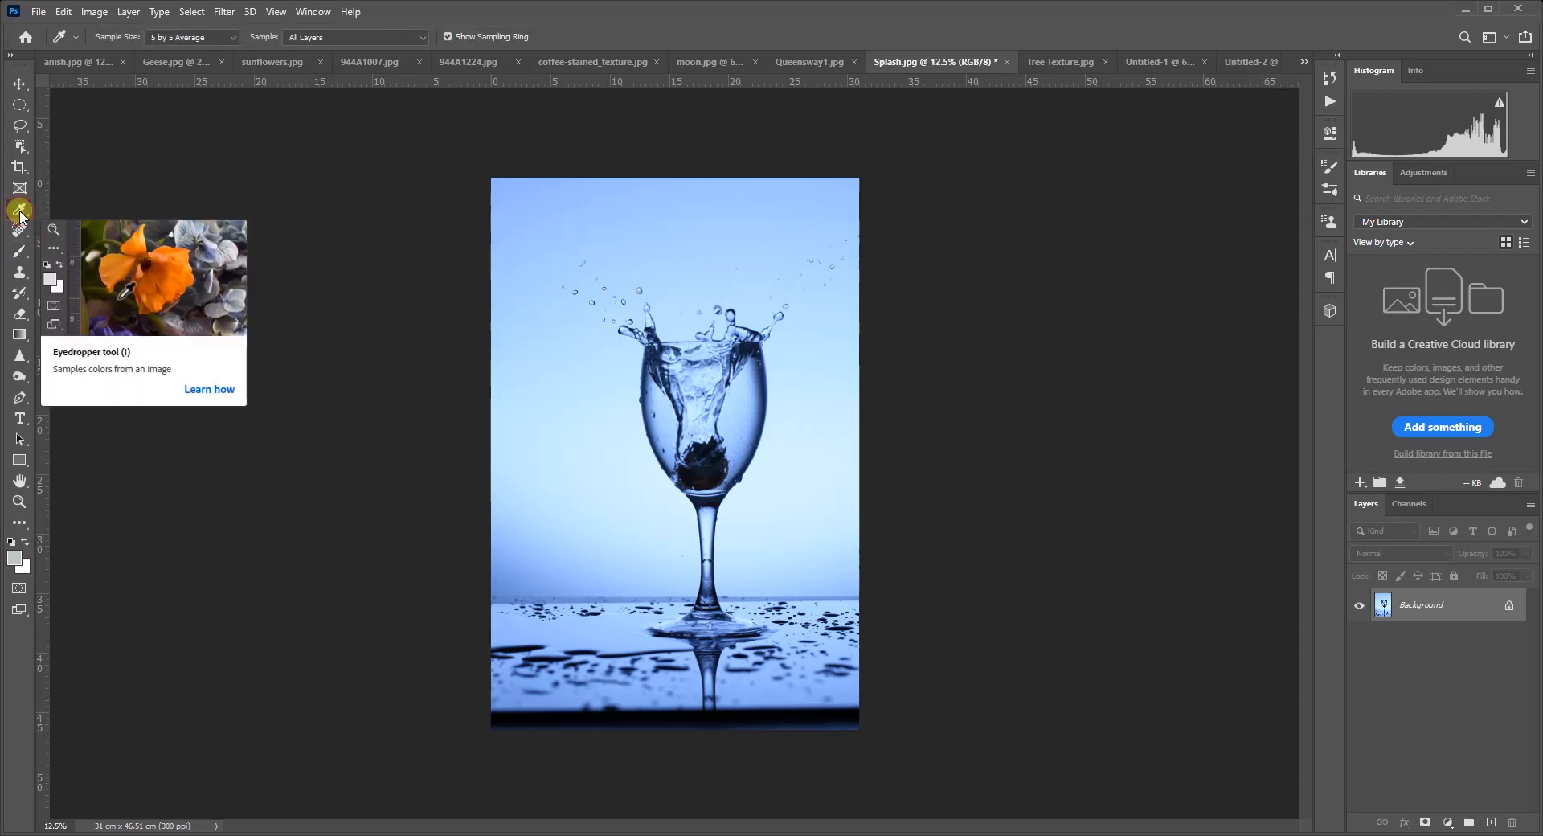
left_click(555, 428)
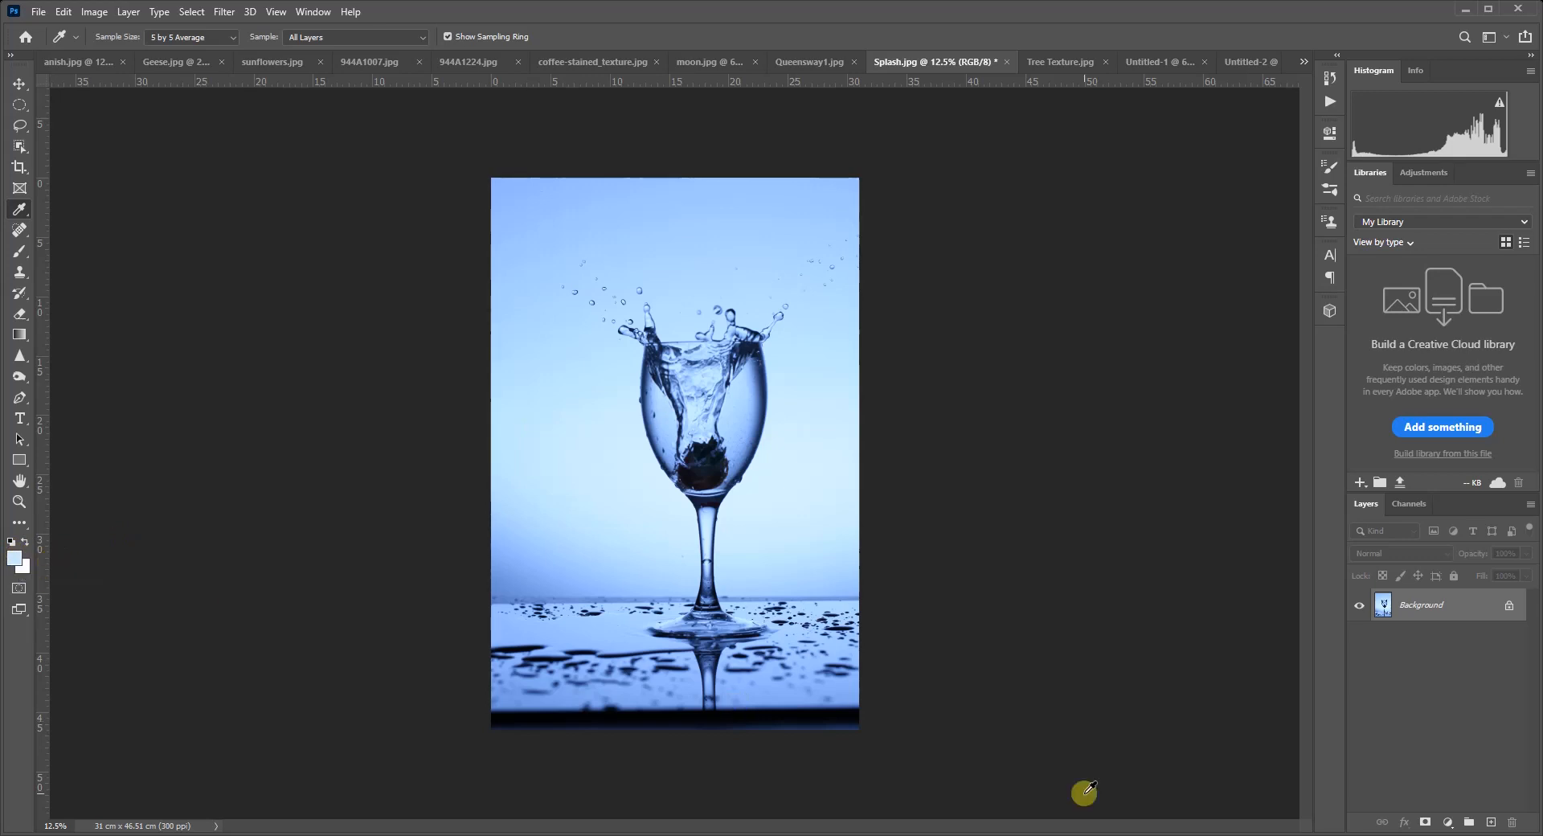
left_click(1447, 823)
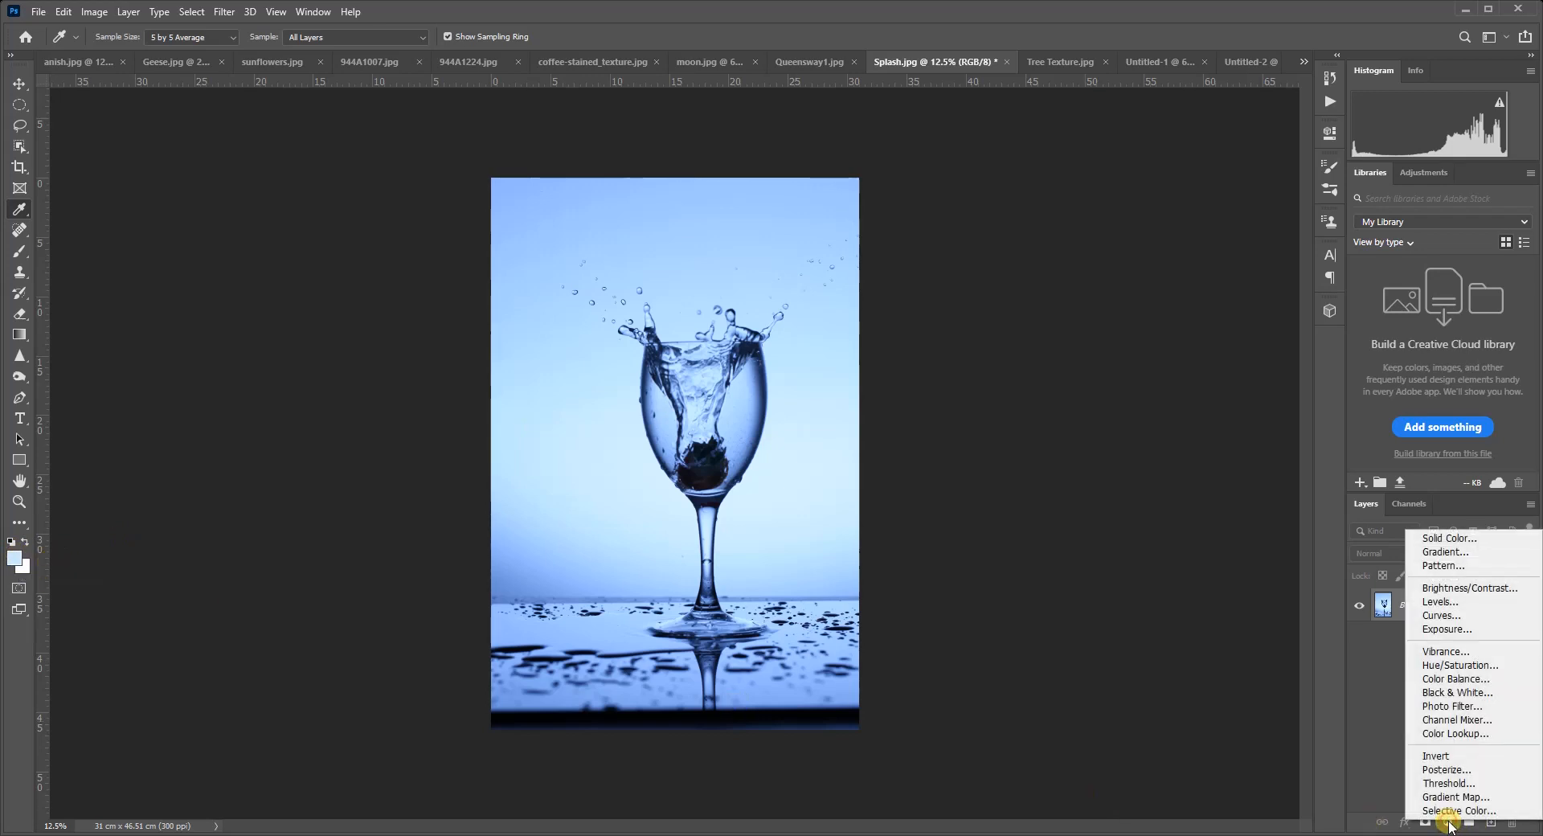
left_click(1440, 539)
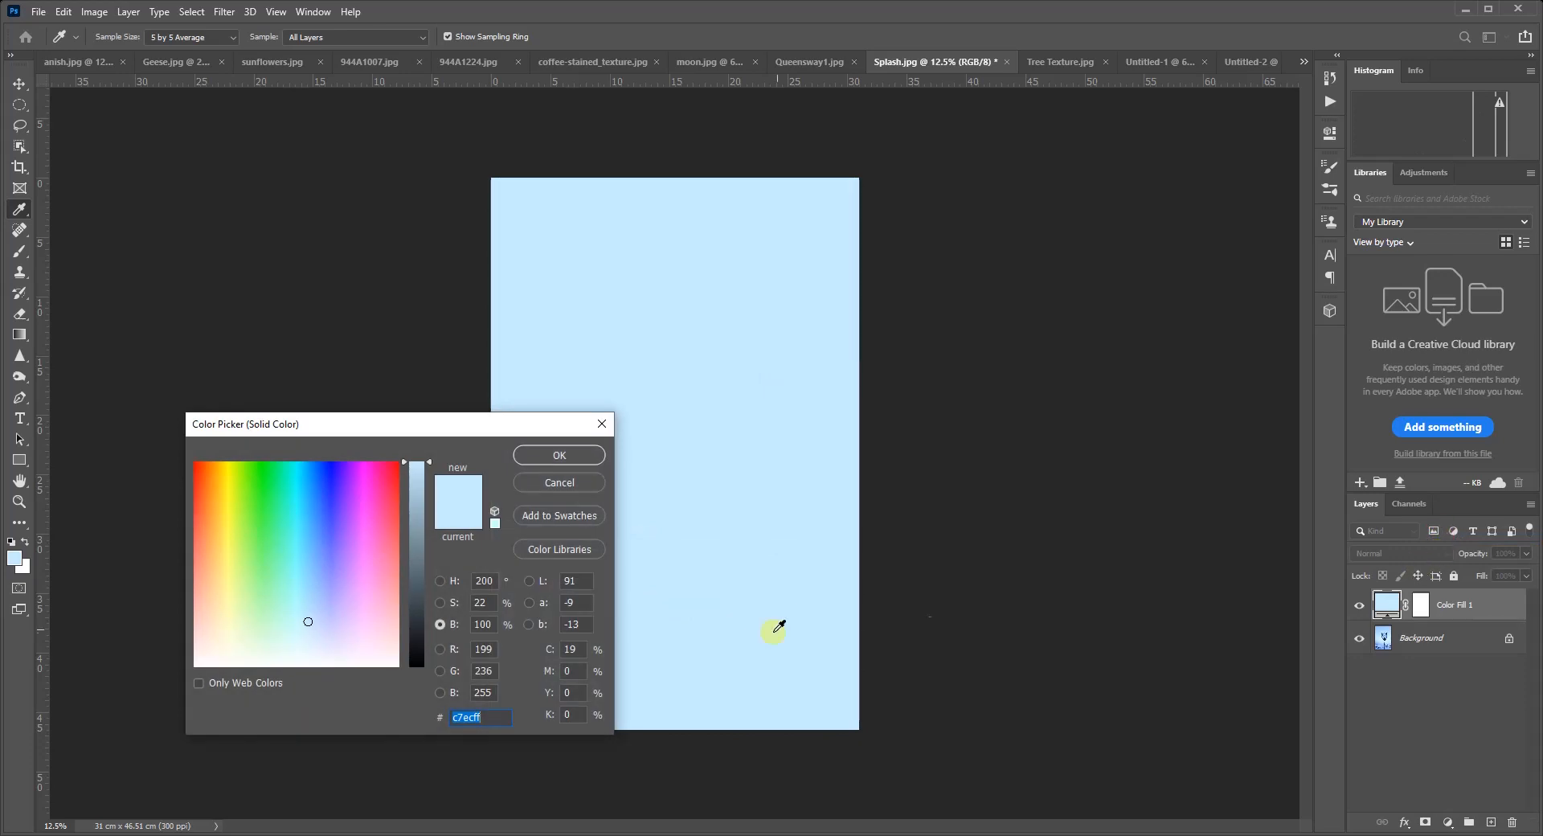
left_click(560, 454)
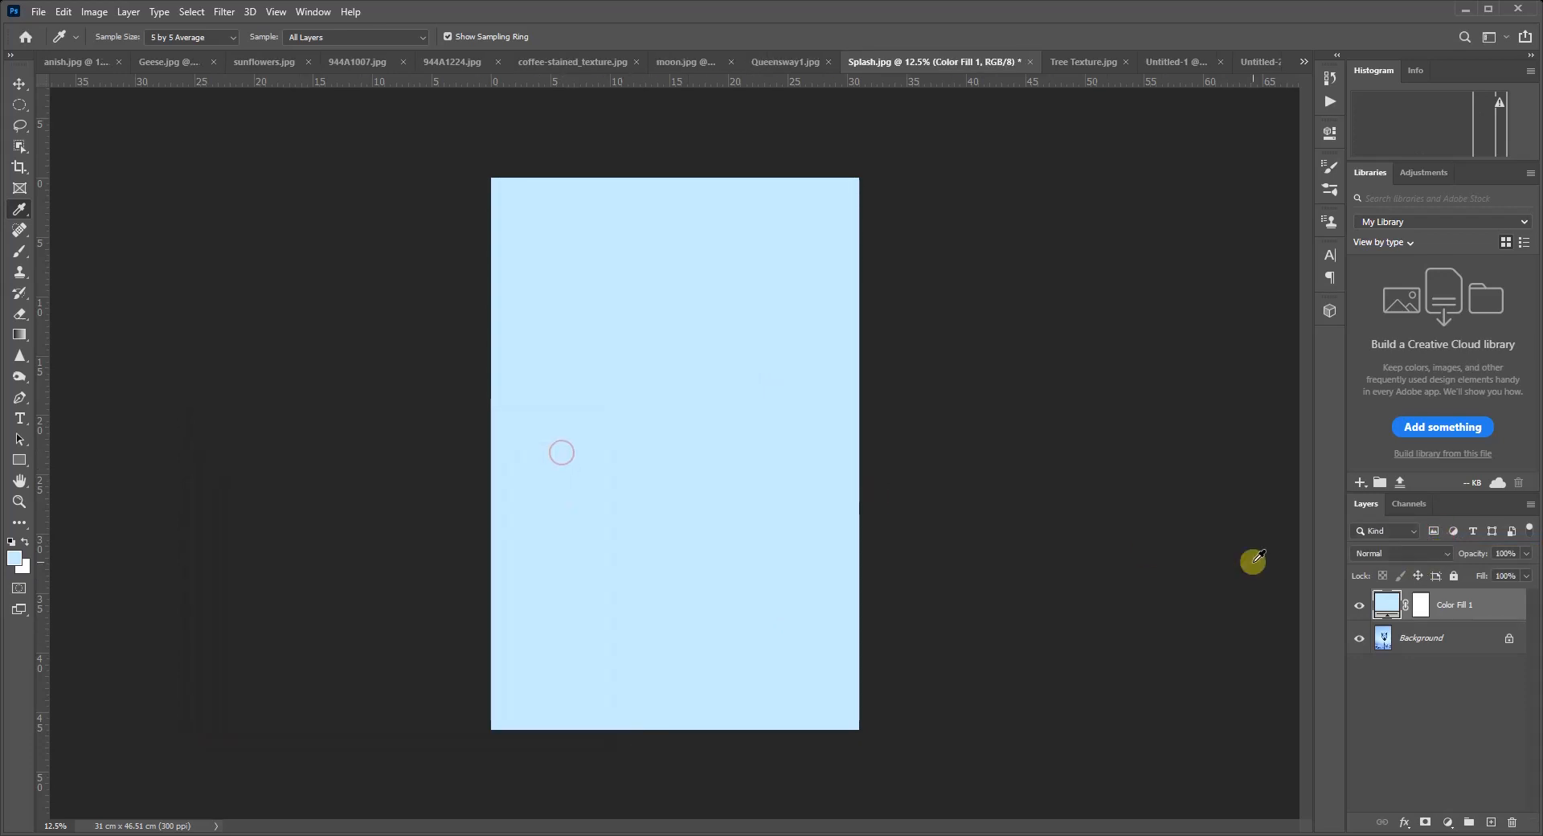
- Set the light blue fill layer's blend mode to Divide and compare the photo with and without the layer
left_click(1422, 555)
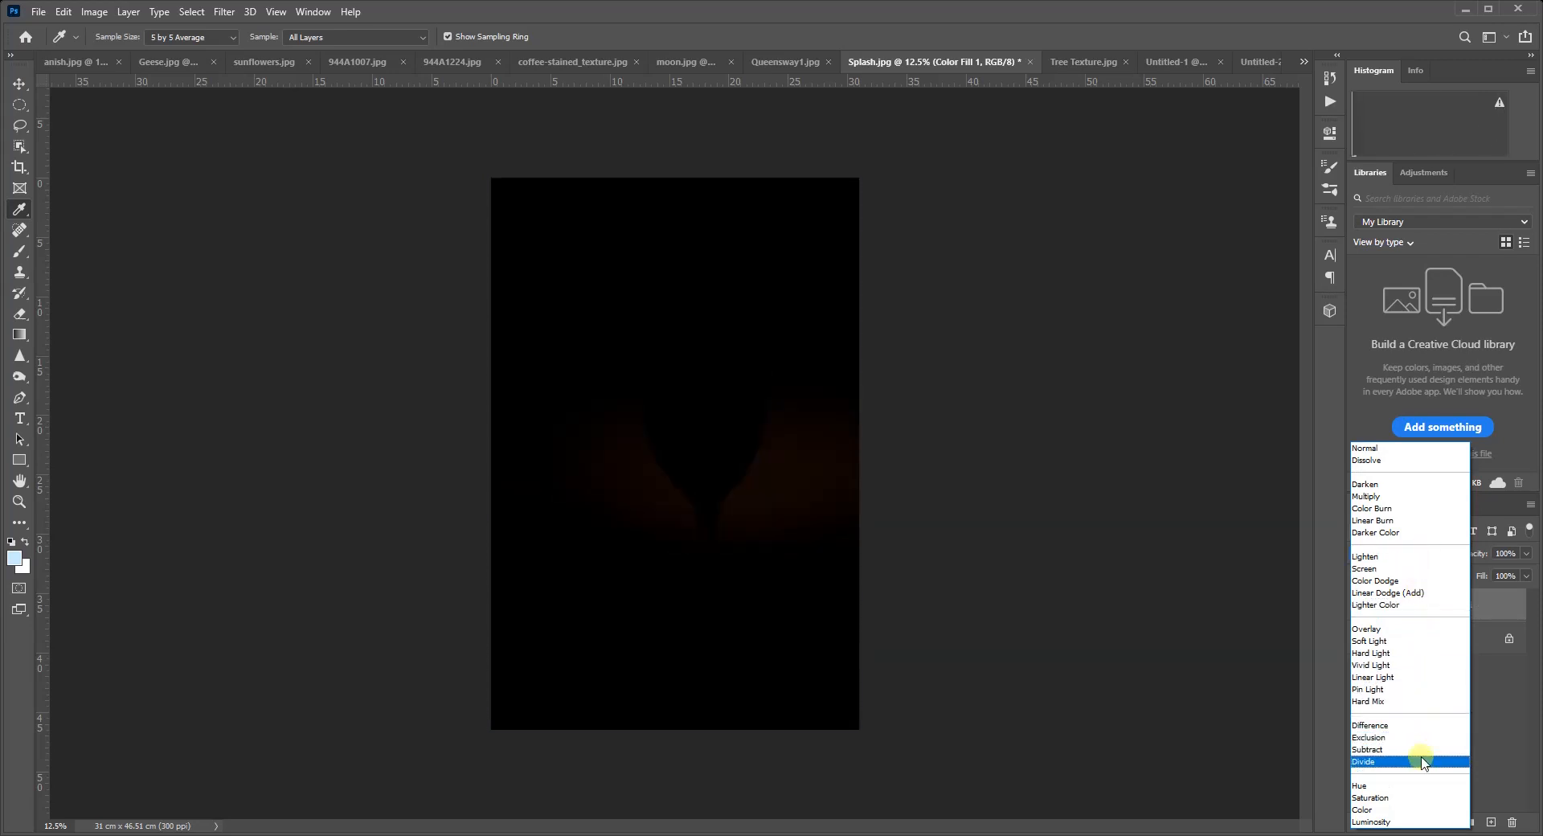
left_click(1421, 760)
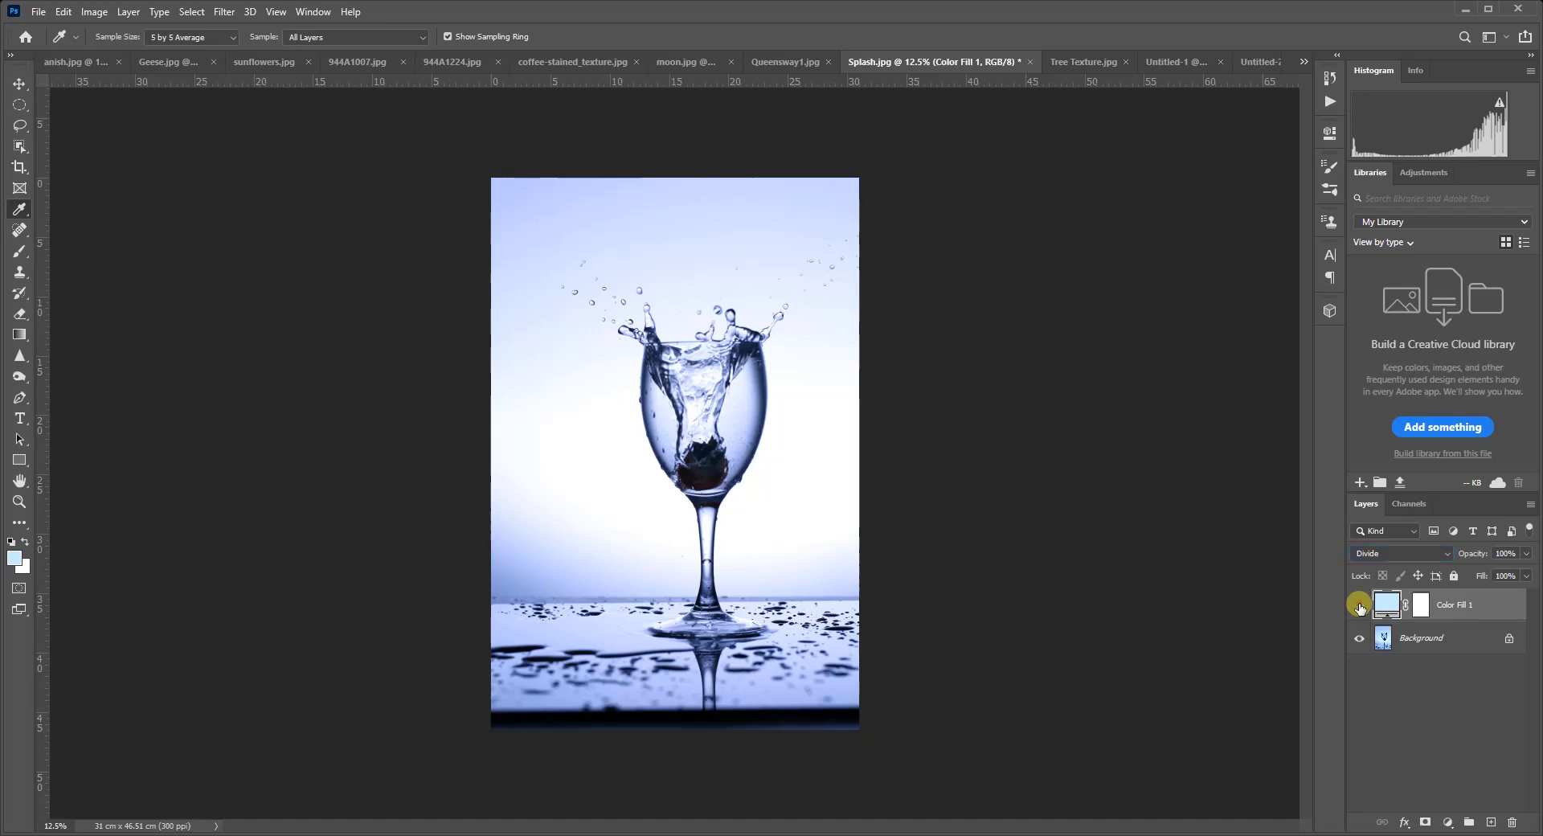
left_click(1359, 605)
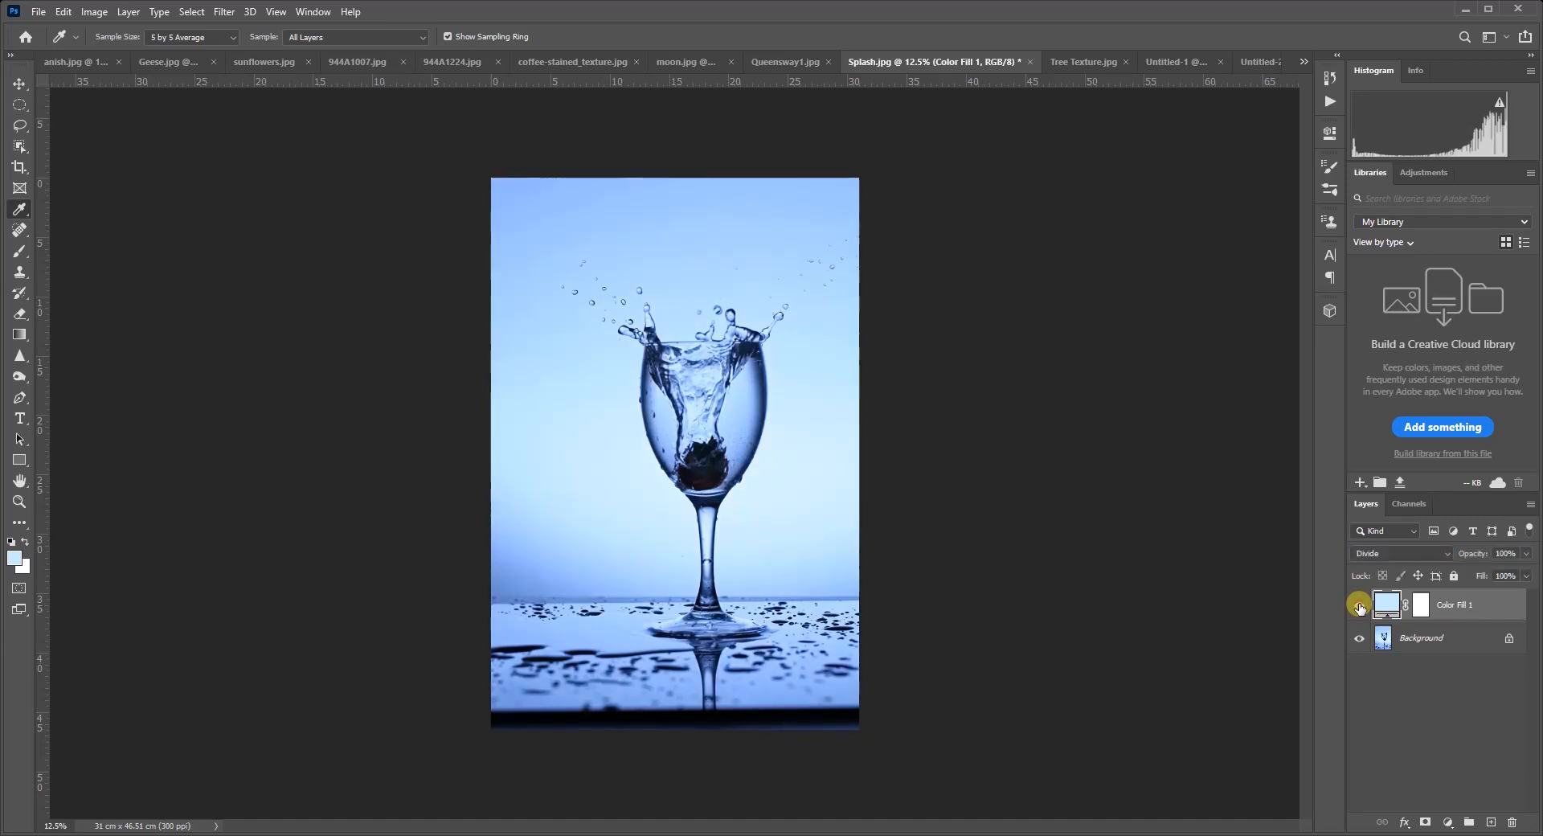
left_click(1359, 605)
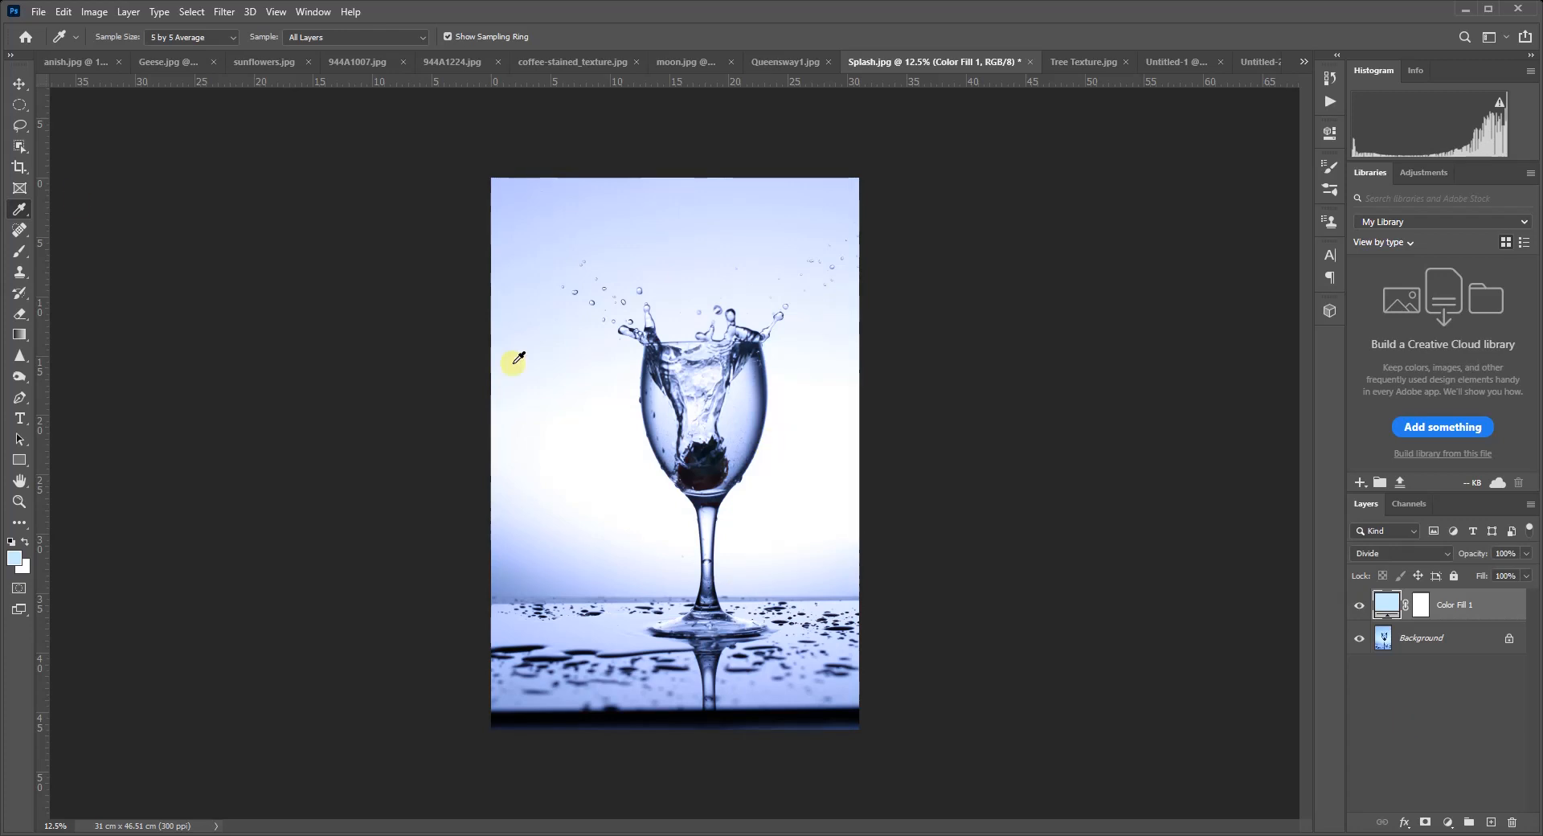
- In the portrait of the woman in the grass, sample her white shirt and add a #bbc7c0 Solid Color fill layer set to Divide
left_click(64, 65)
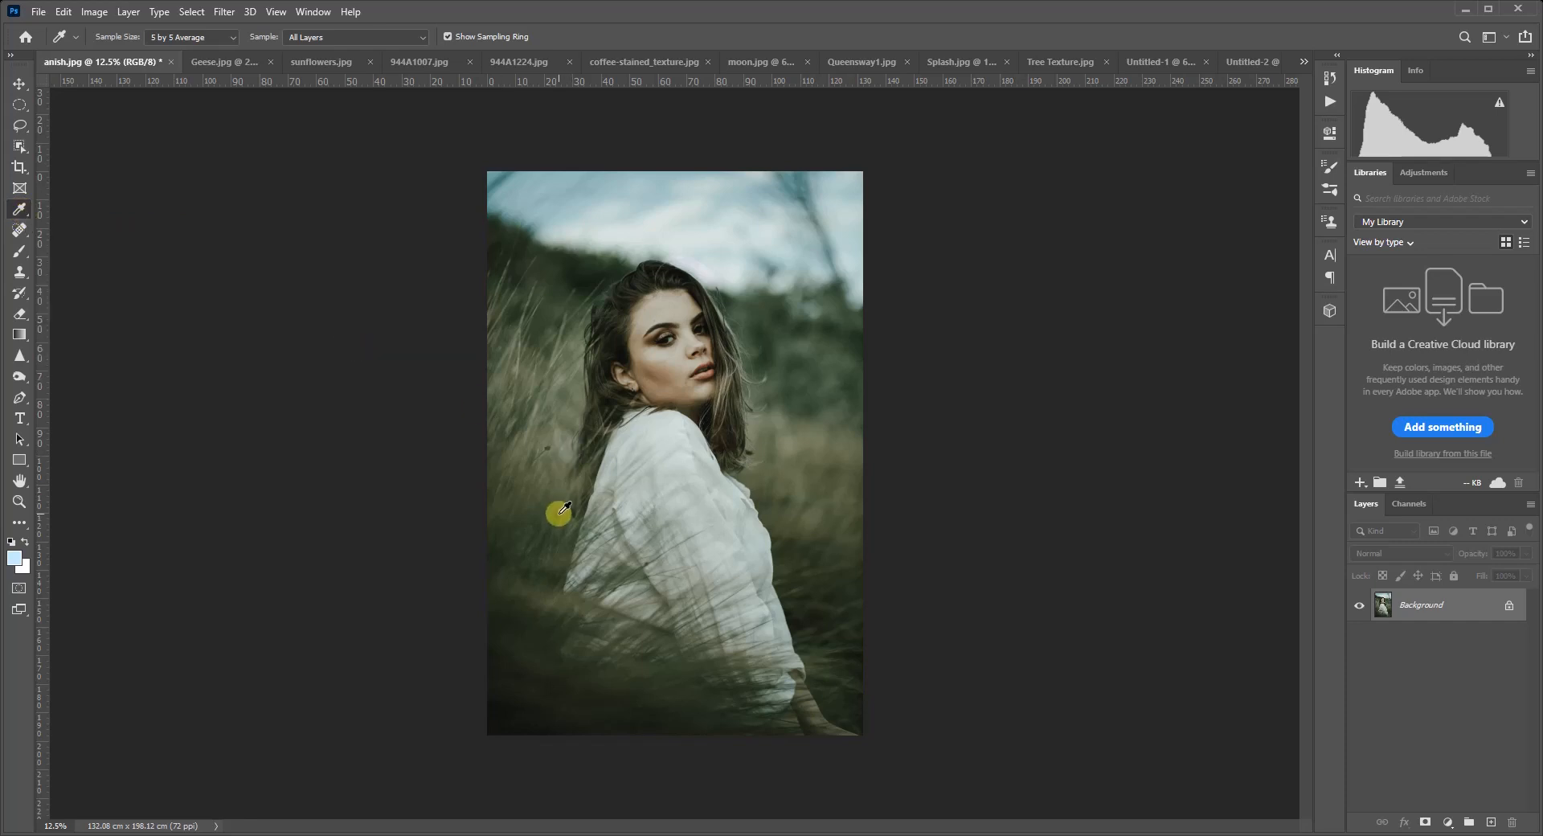
left_click(680, 470)
left_click(1447, 822)
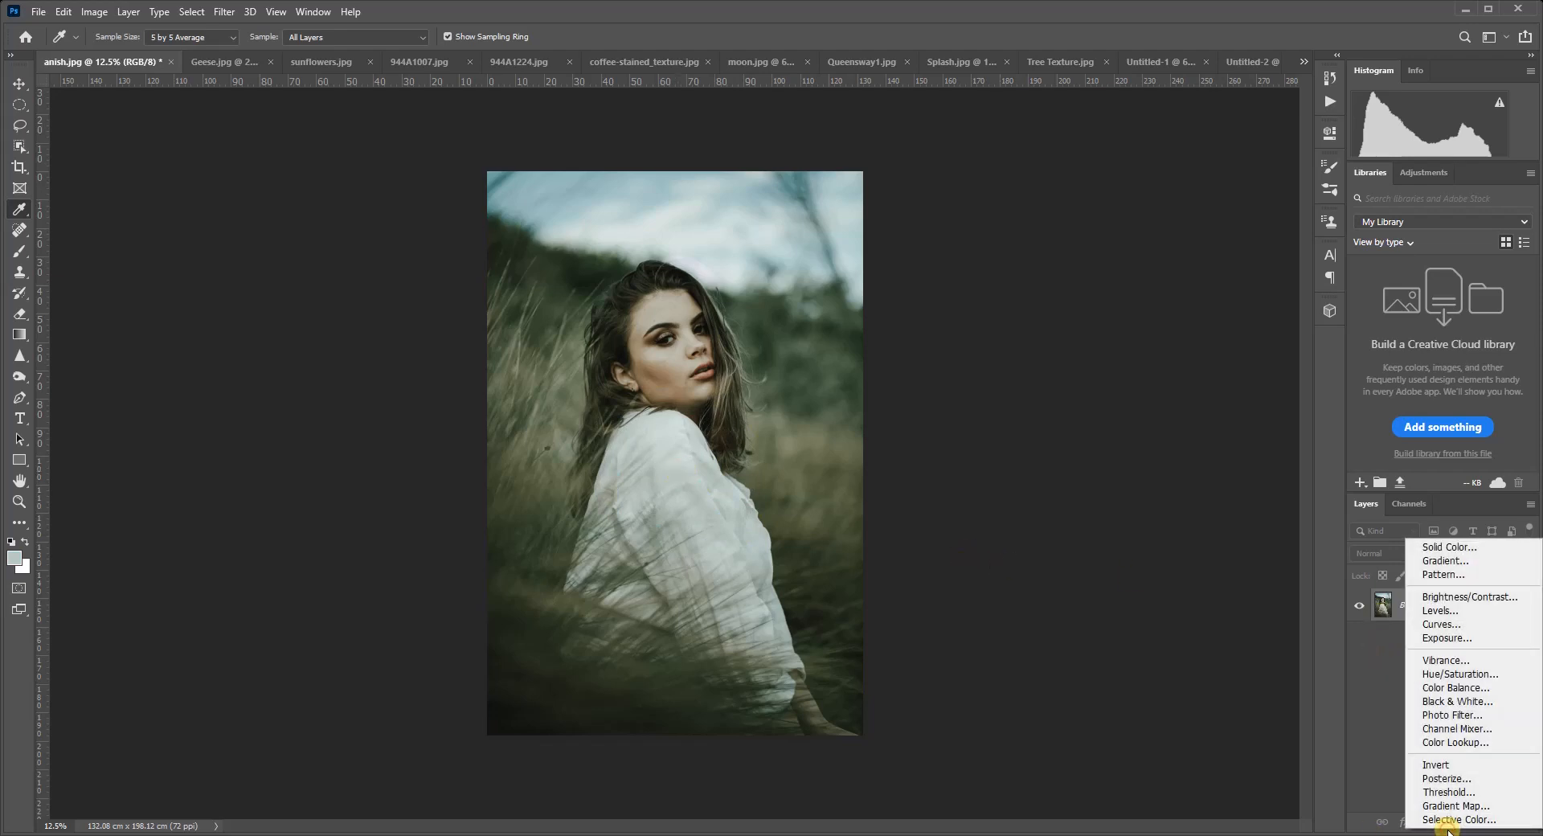
left_click(1450, 549)
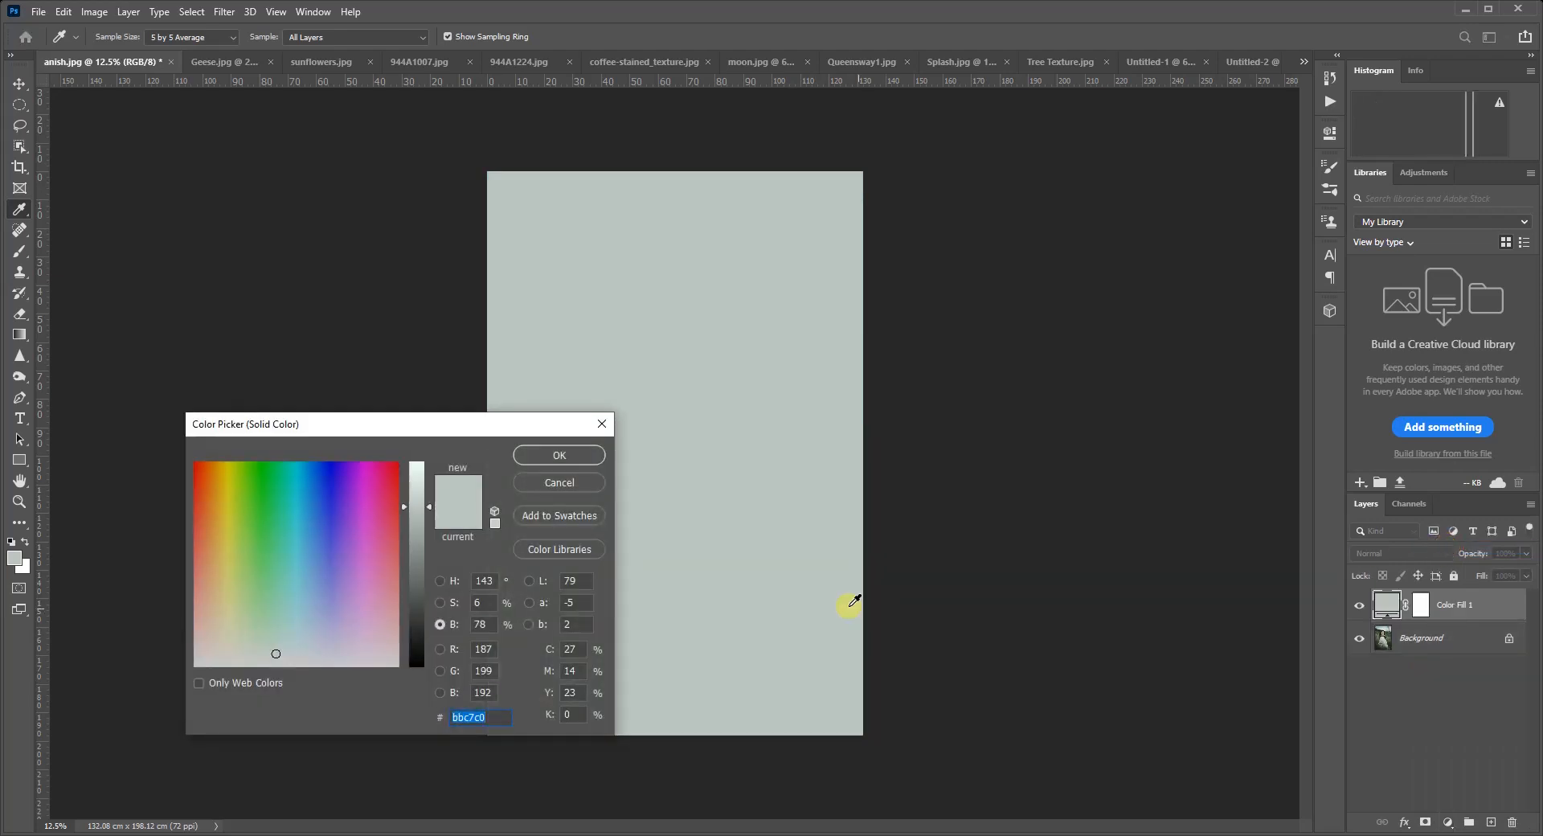
left_click(562, 455)
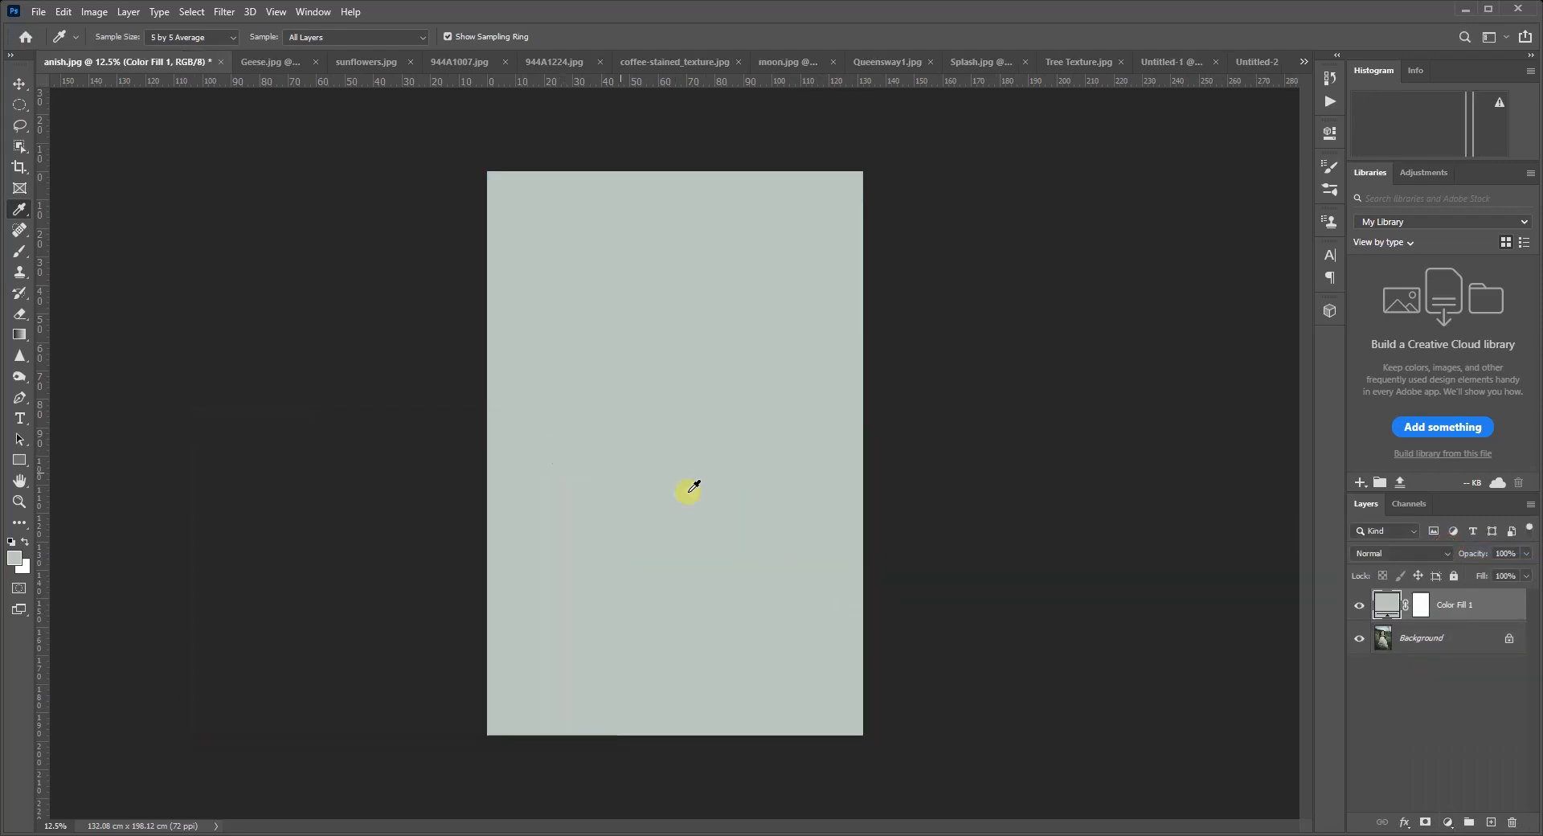
left_click(1378, 554)
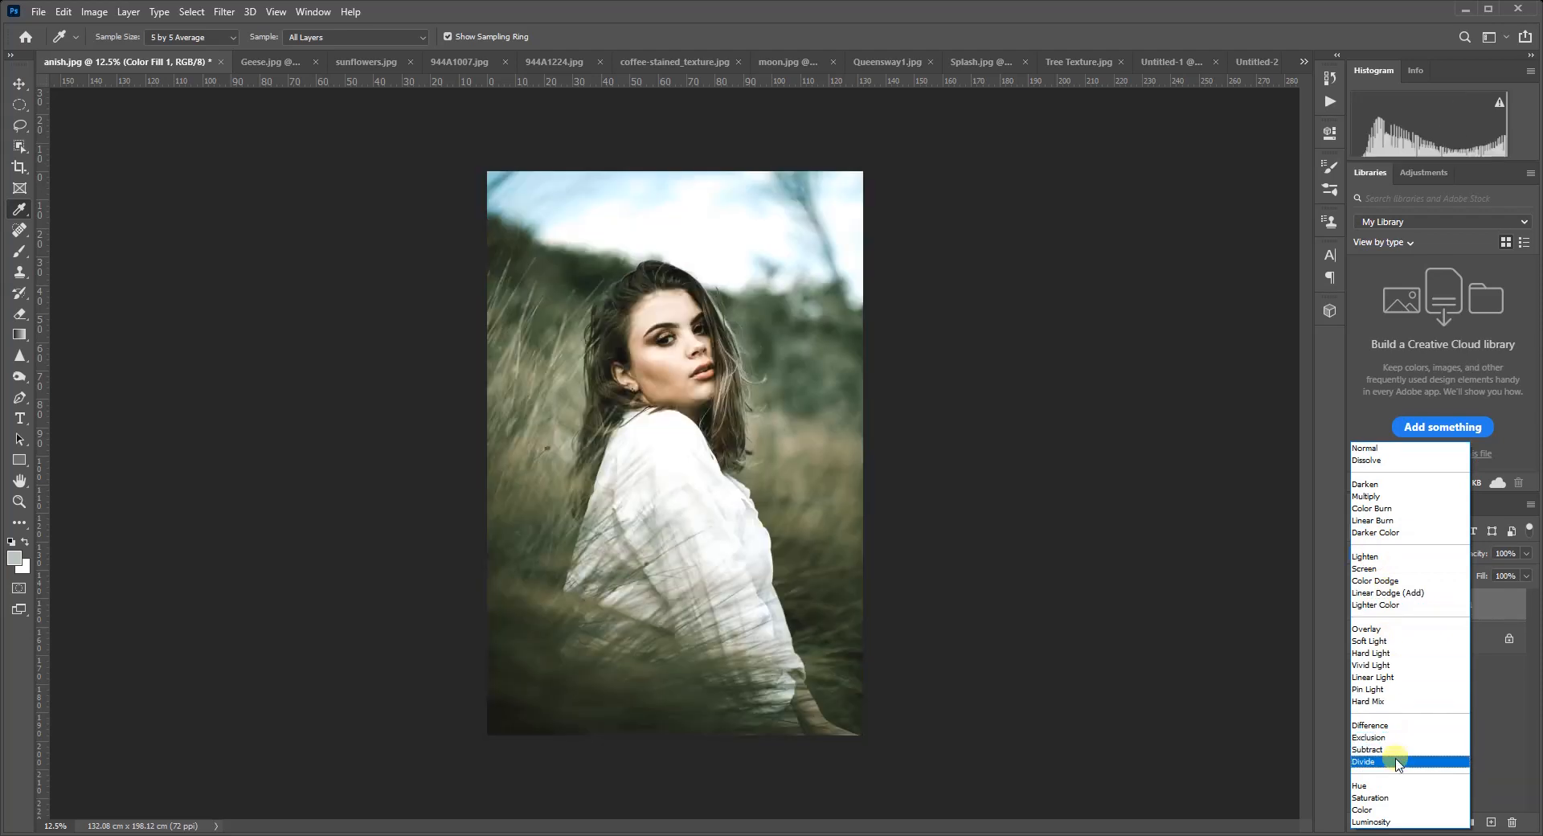
left_click(1399, 761)
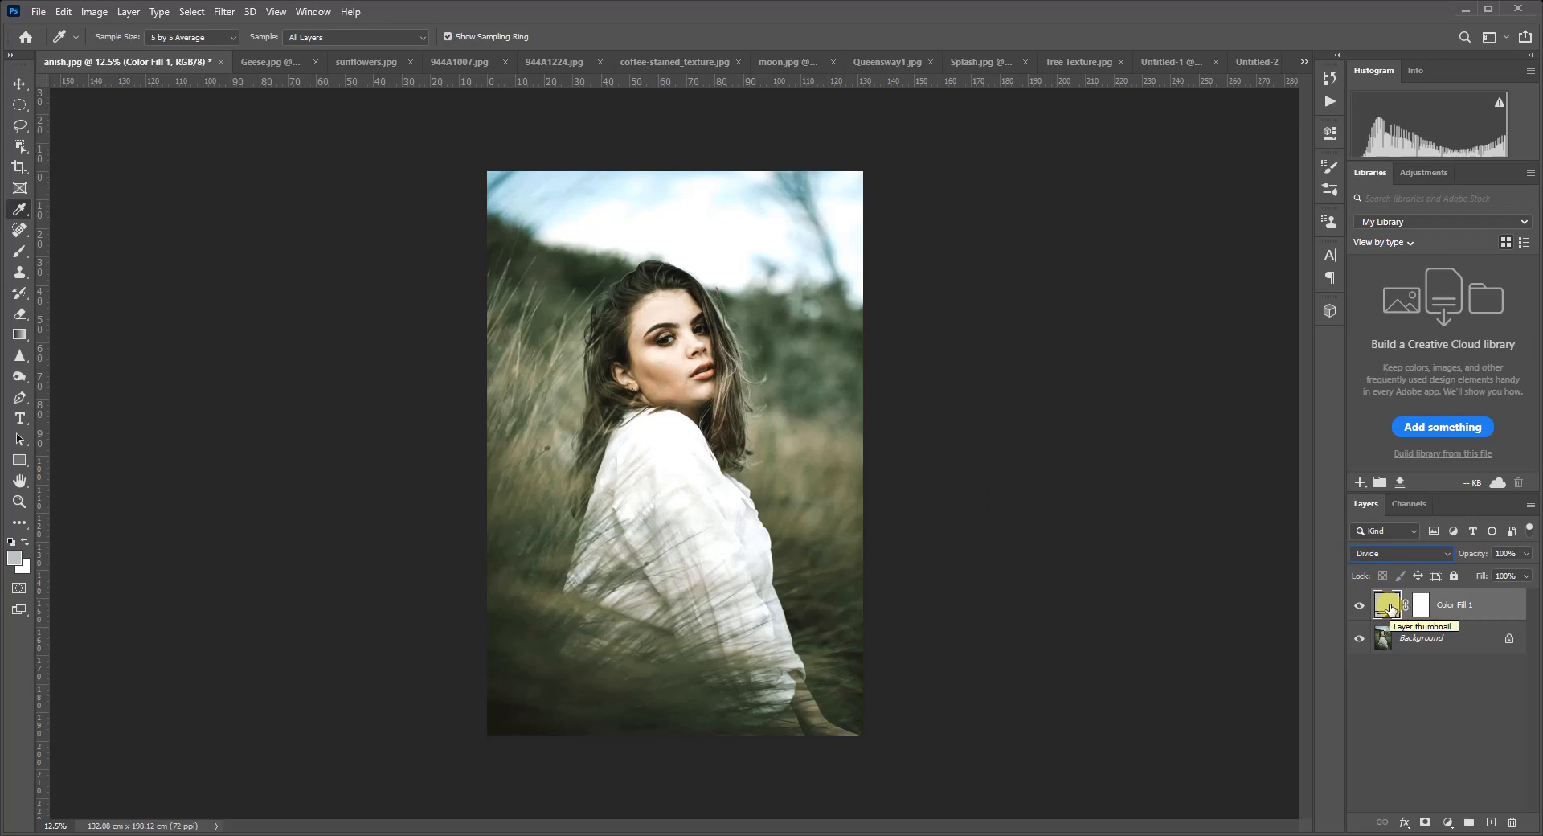
- Raise the portrait fill layer's colour brightness to 99%, giving #eefef4
double_click(1388, 604)
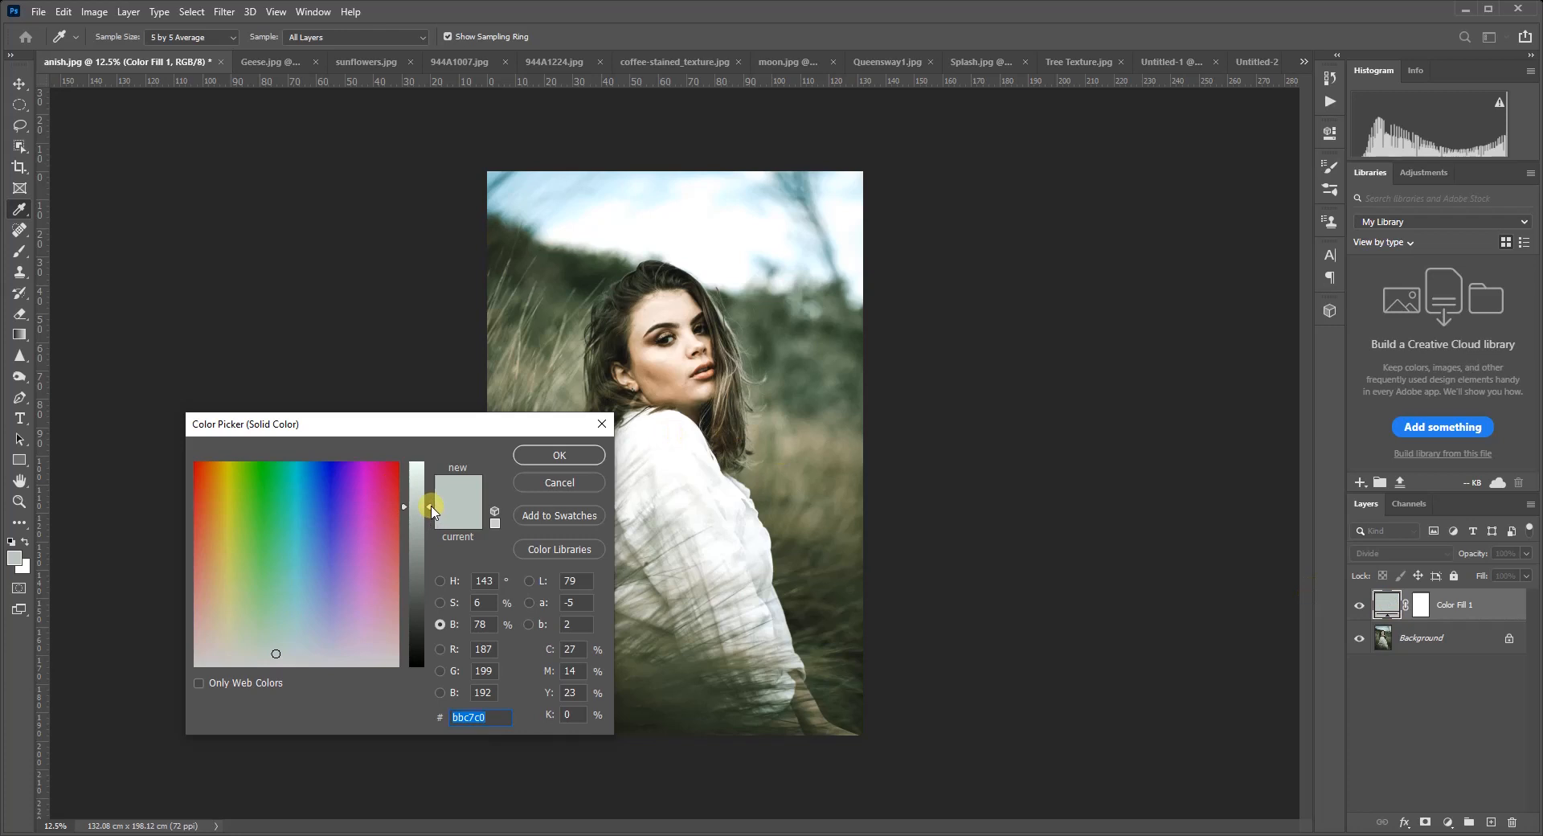
left_click_drag(432, 511, 430, 458)
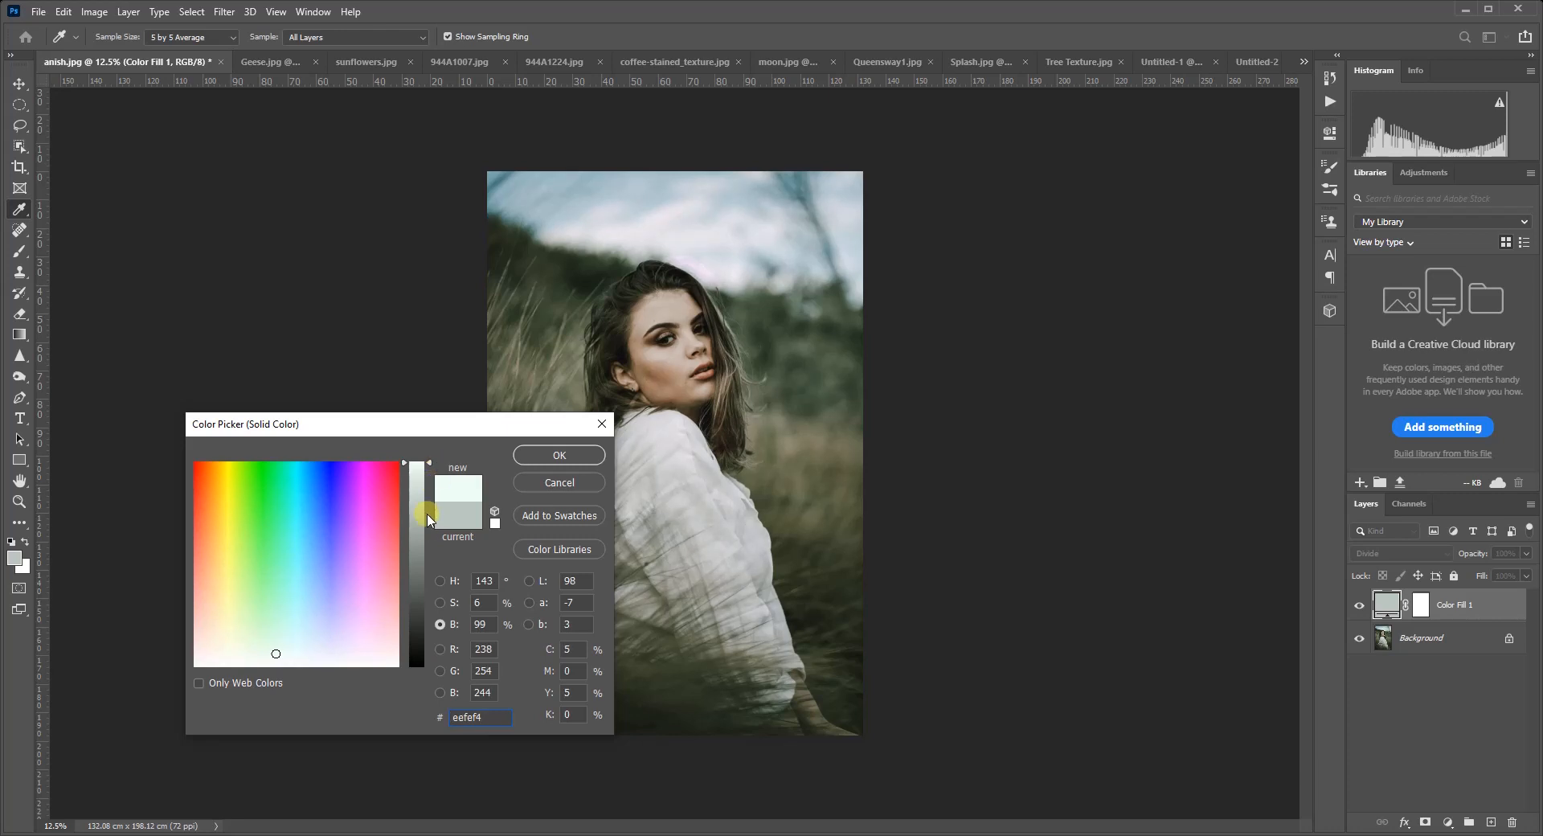
left_click(547, 457)
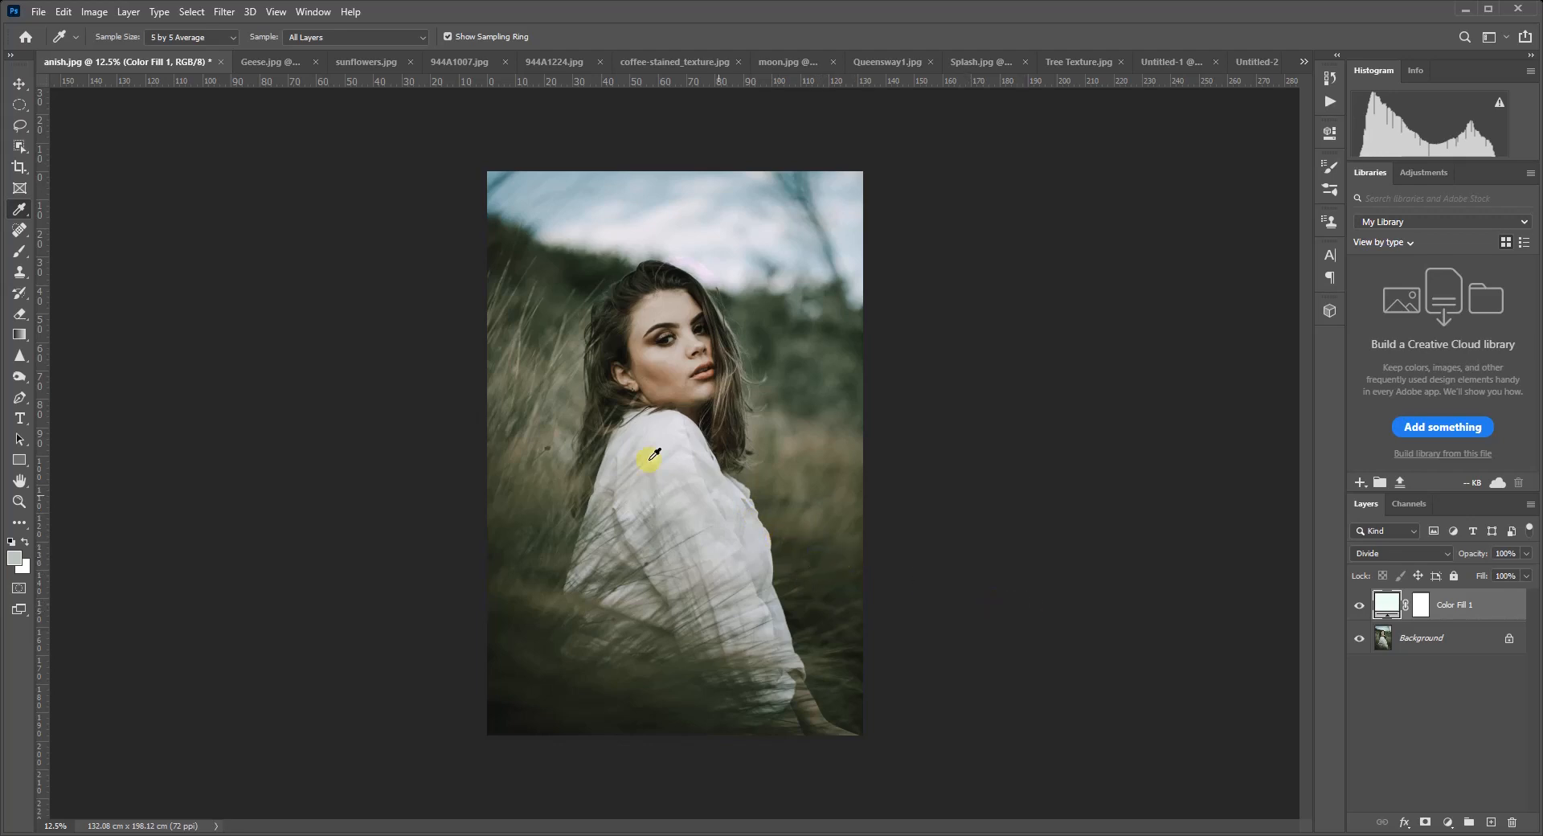
- In 944A1007.jpg, replace the Black & White layer with a duplicate of the Background set to the Difference blend mode
left_click(462, 62)
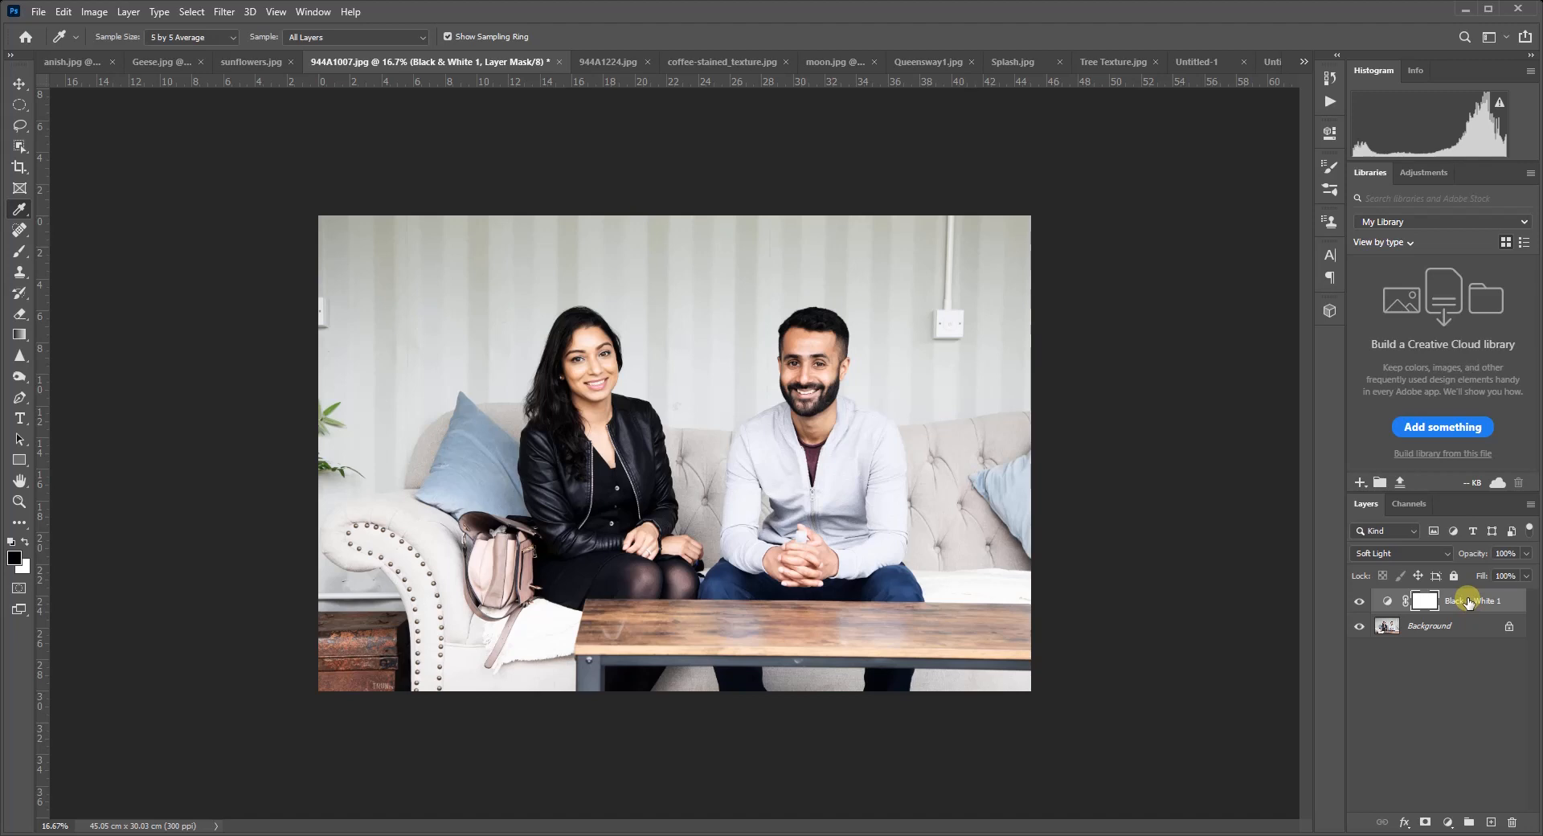
left_click_drag(1468, 603, 1516, 820)
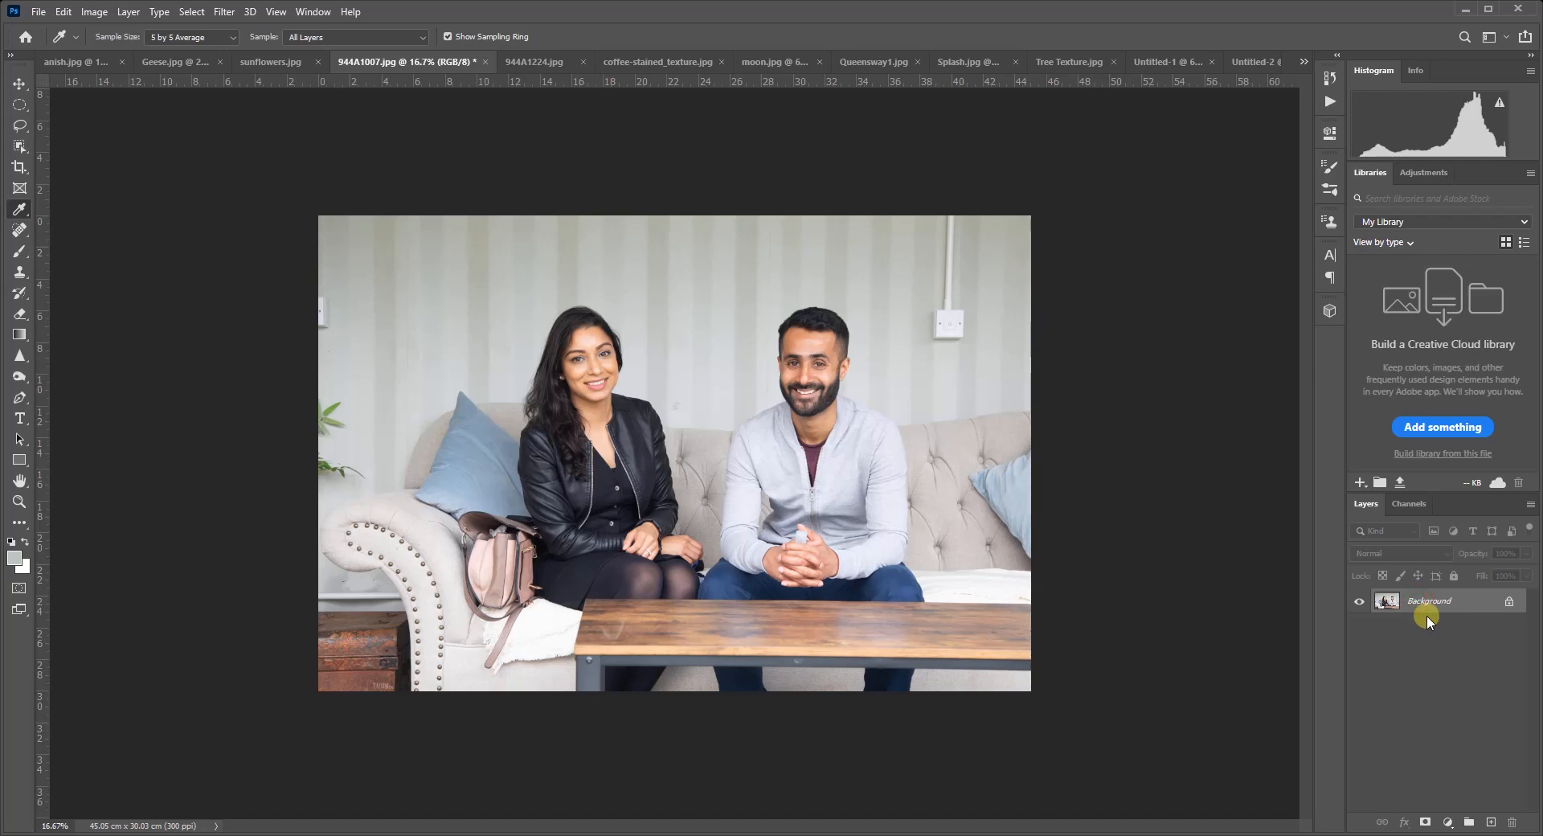
key("ctrl+j")
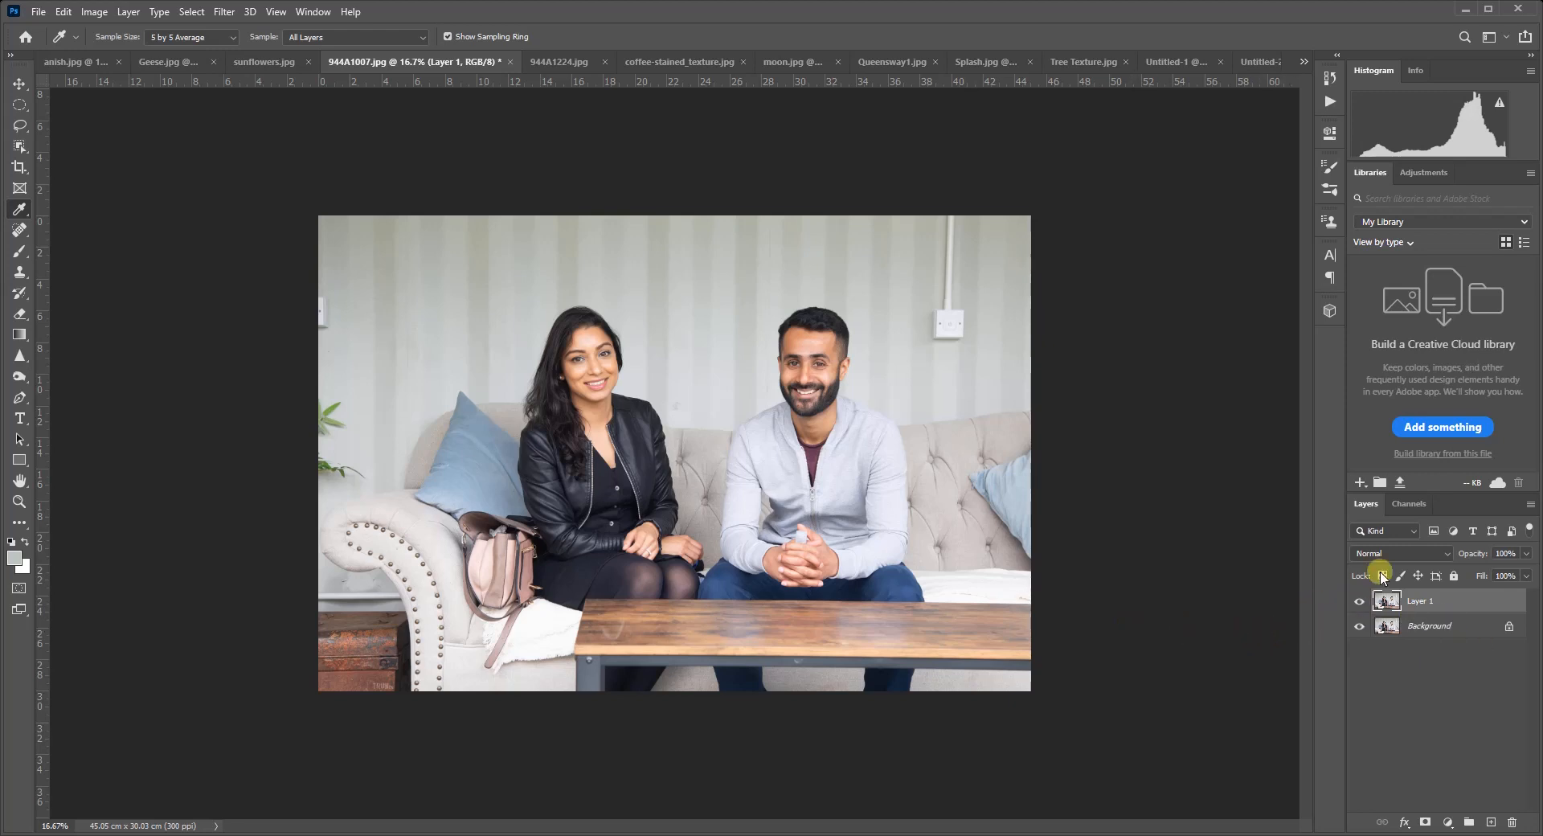
left_click(1398, 554)
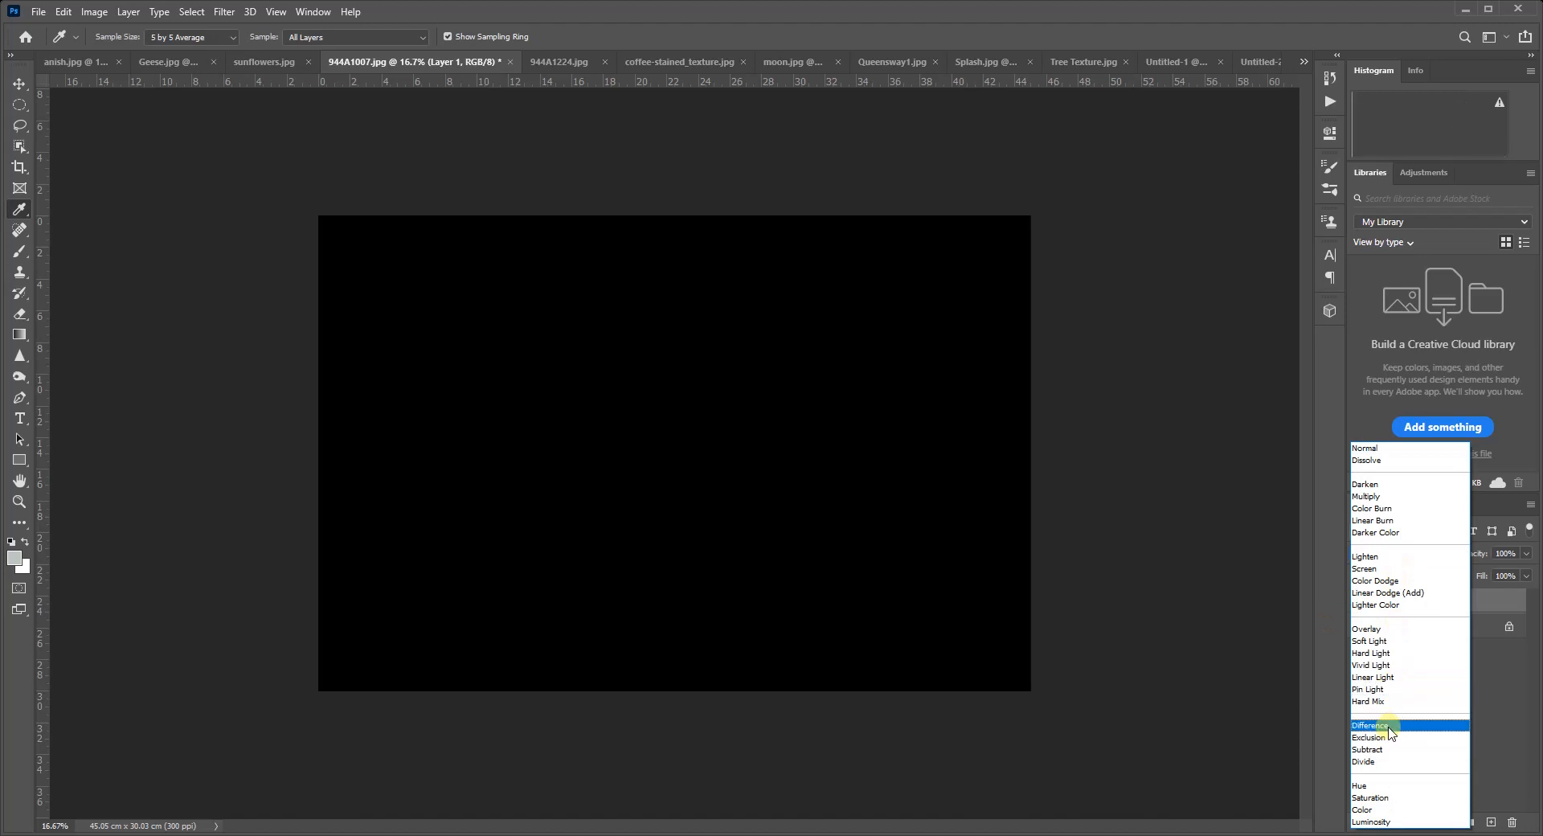
left_click(1390, 727)
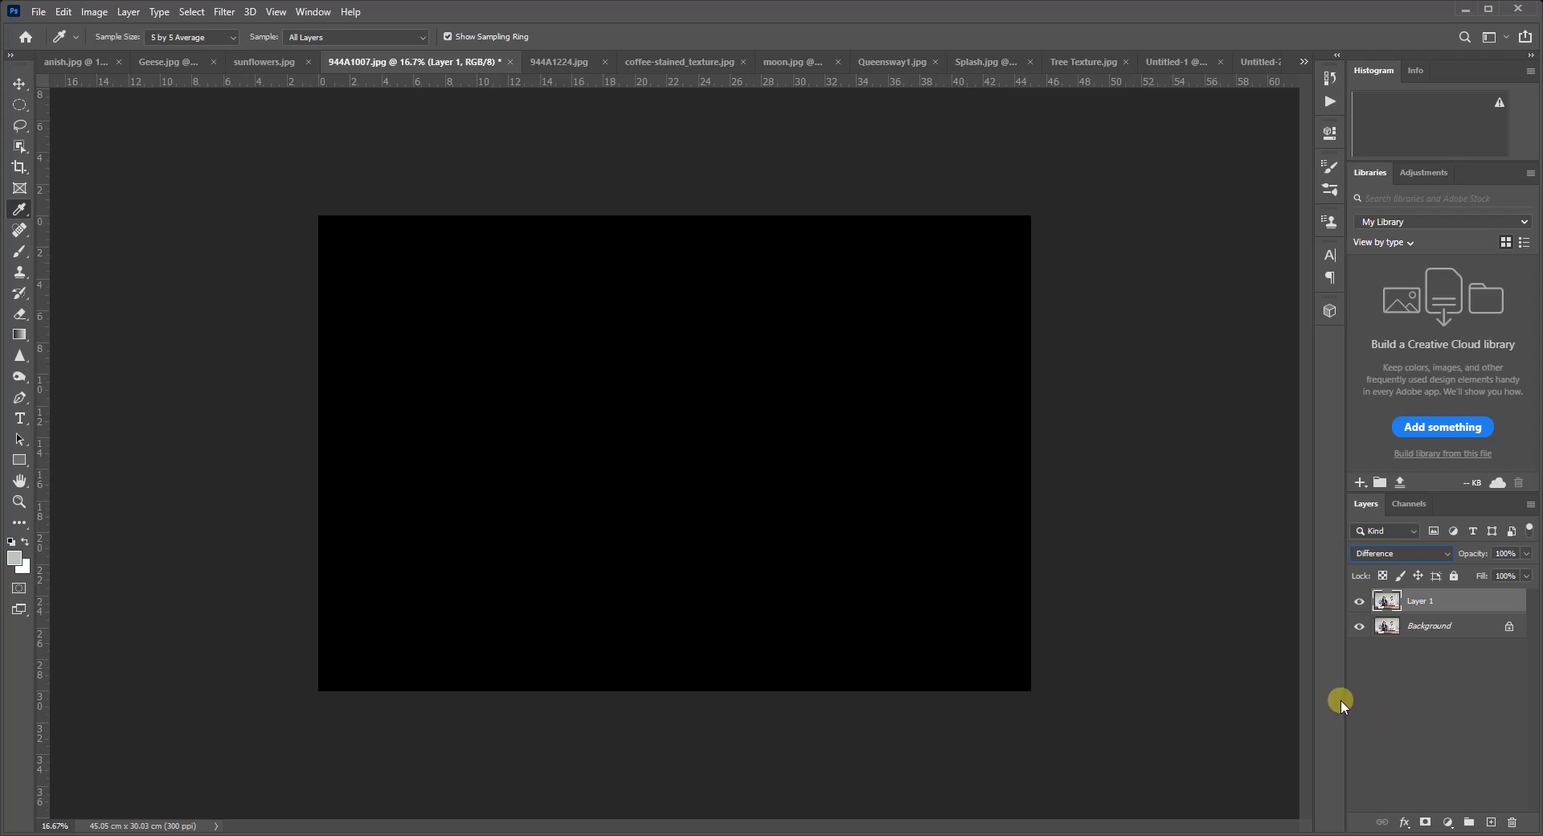
- Offset the Difference duplicate slightly down and right with the Move tool, and nudge it back left and up in ten-pixel increments towards the Background
left_click(18, 84)
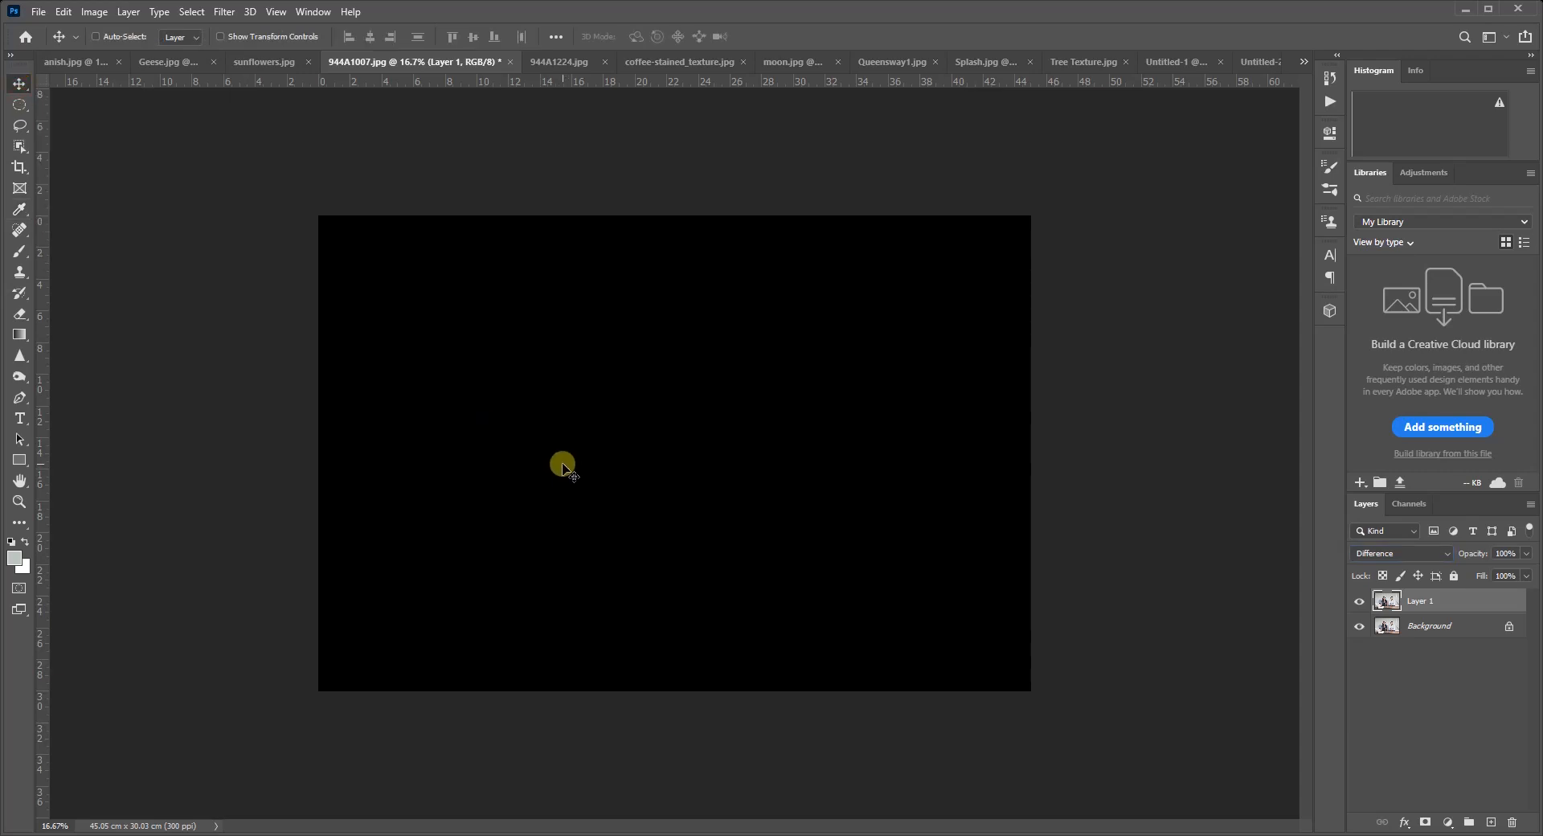
left_click_drag(560, 466, 565, 470)
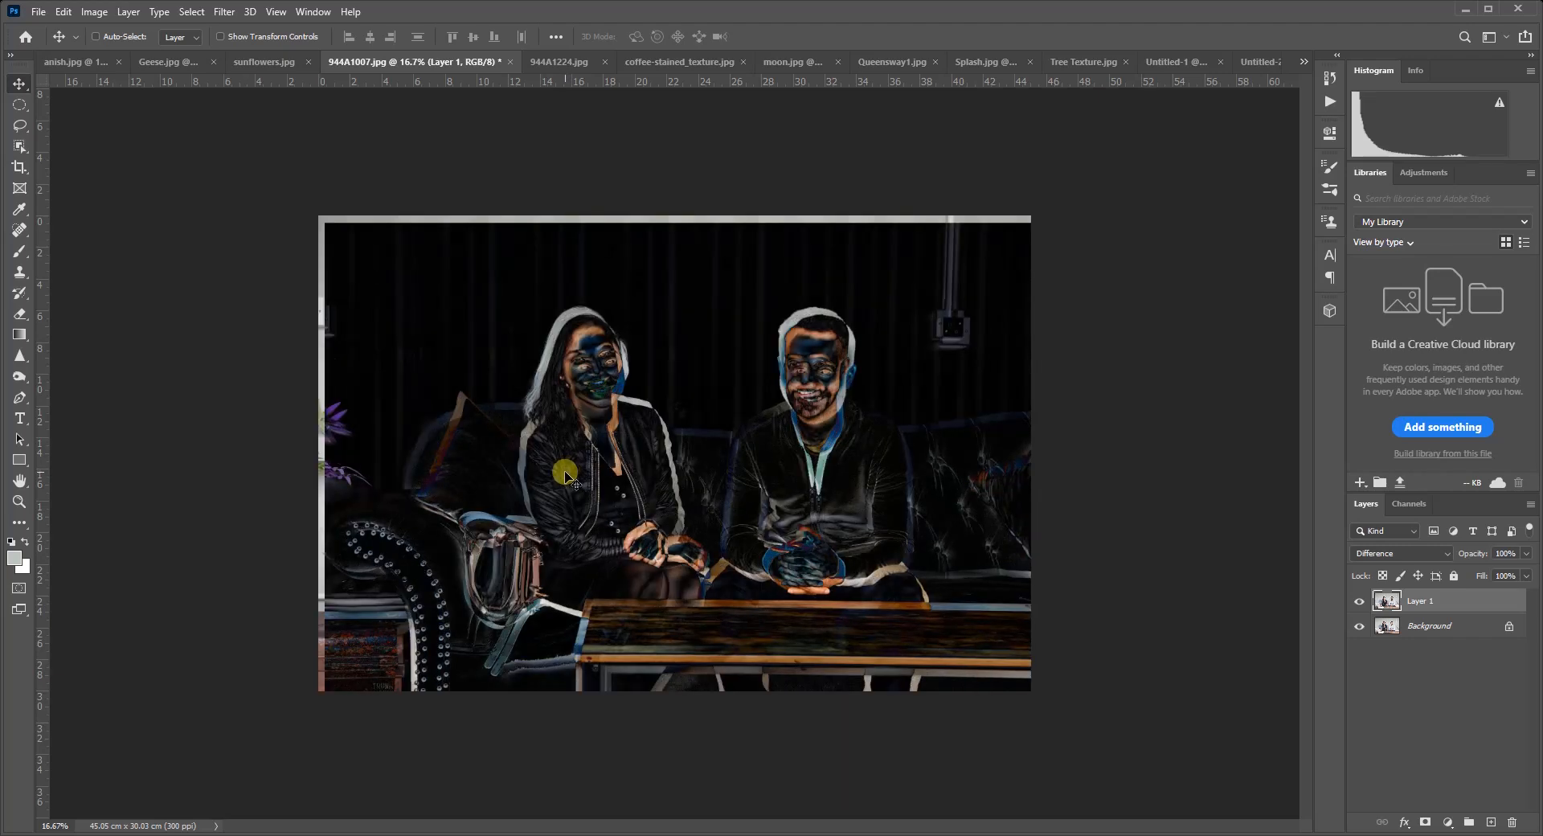
key("shift+Left")
key("shift+Left")
key("shift+Left")
key("shift+Left")
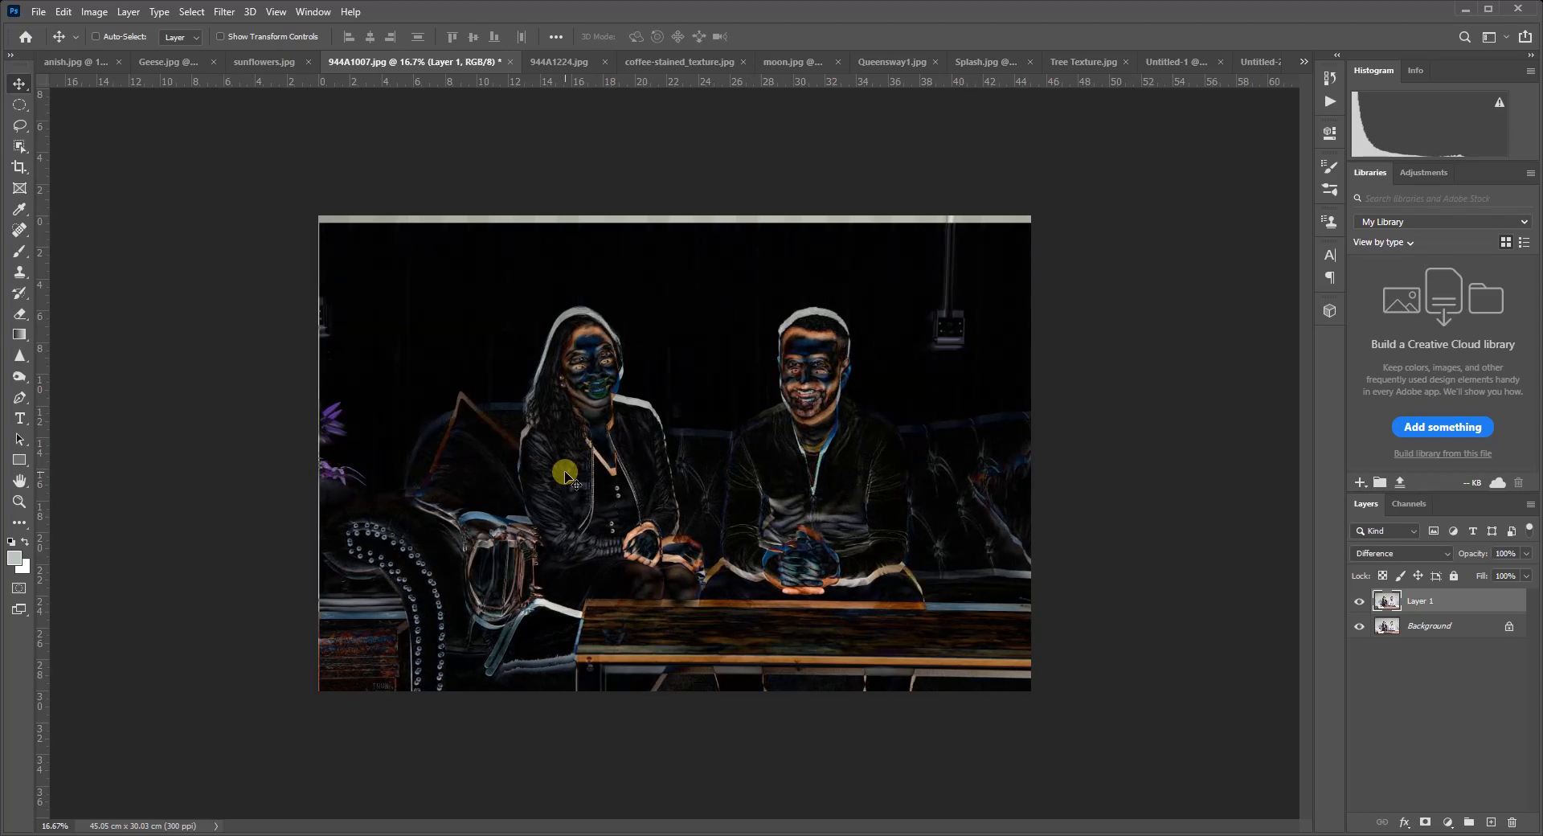
key("shift+Up")
key("shift+Up")
key("shift+Up")
key("shift+Up")
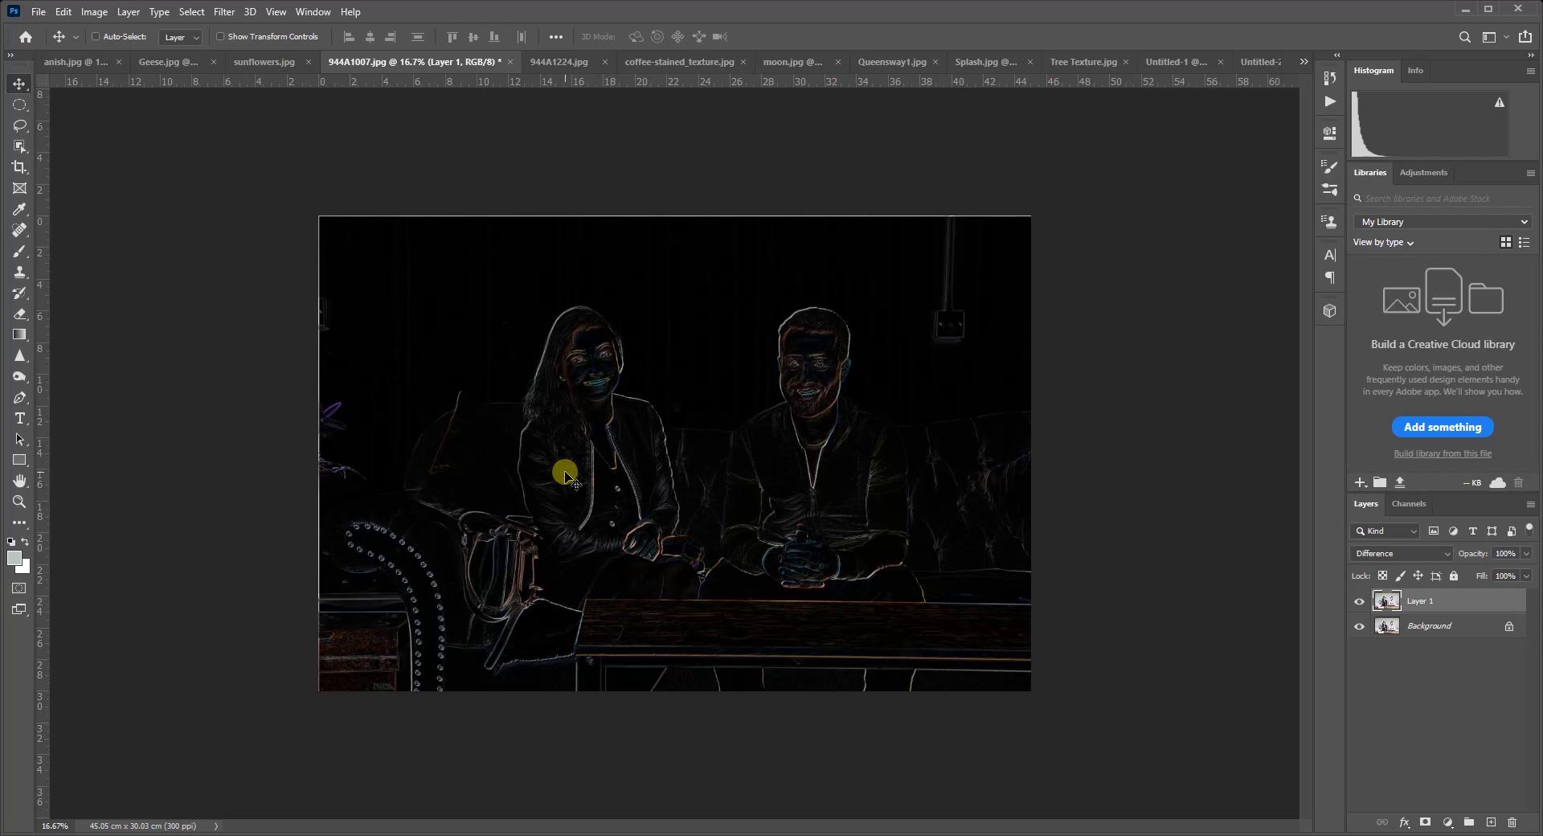
- Fine-tune the duplicate layer's offset with one-pixel horizontal and vertical nudges and set its blend mode to Divide
key("Right")
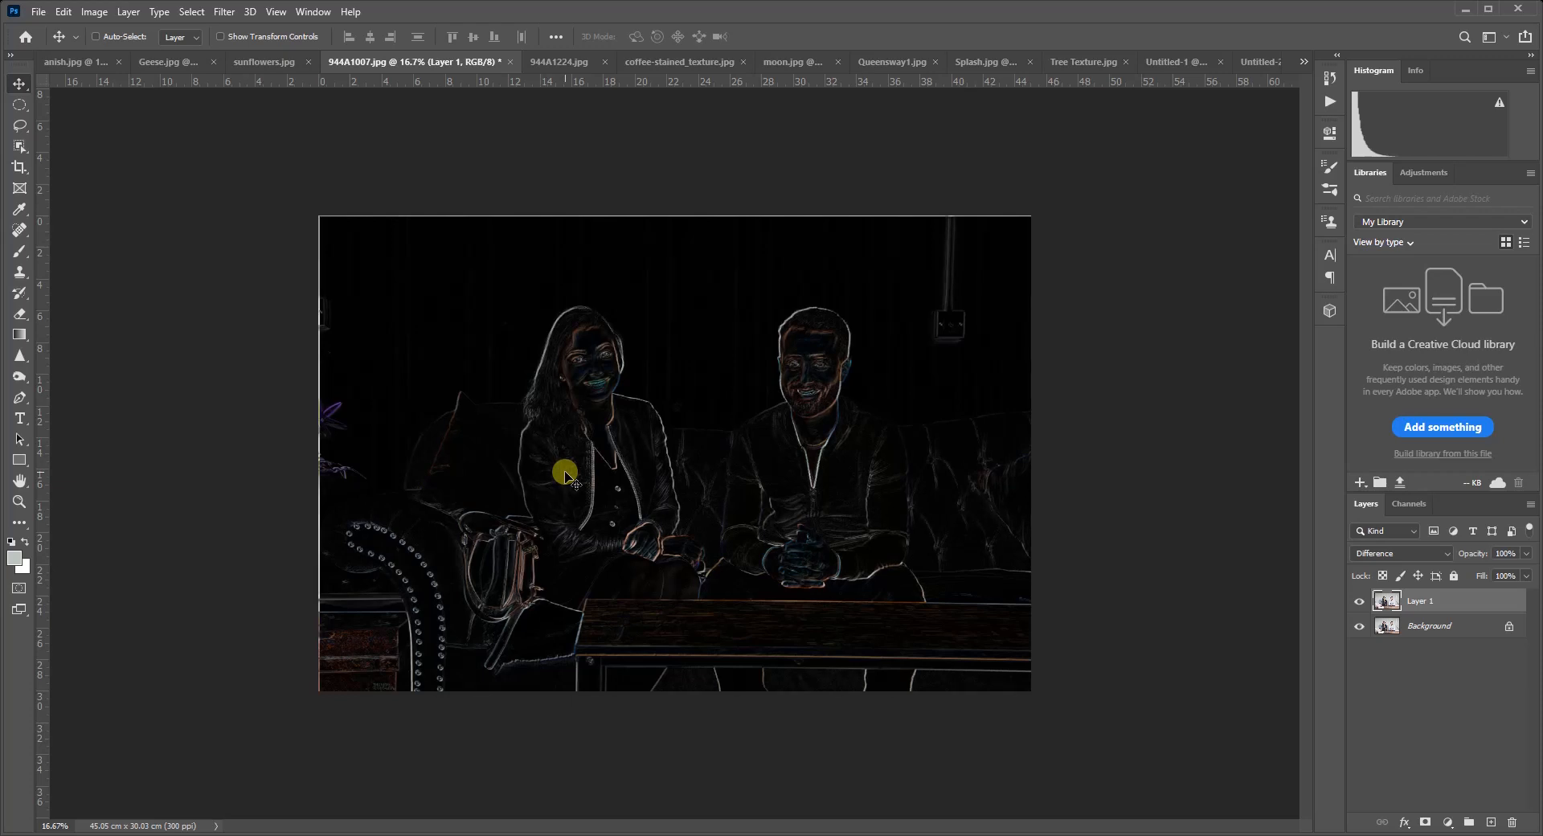
key("Right")
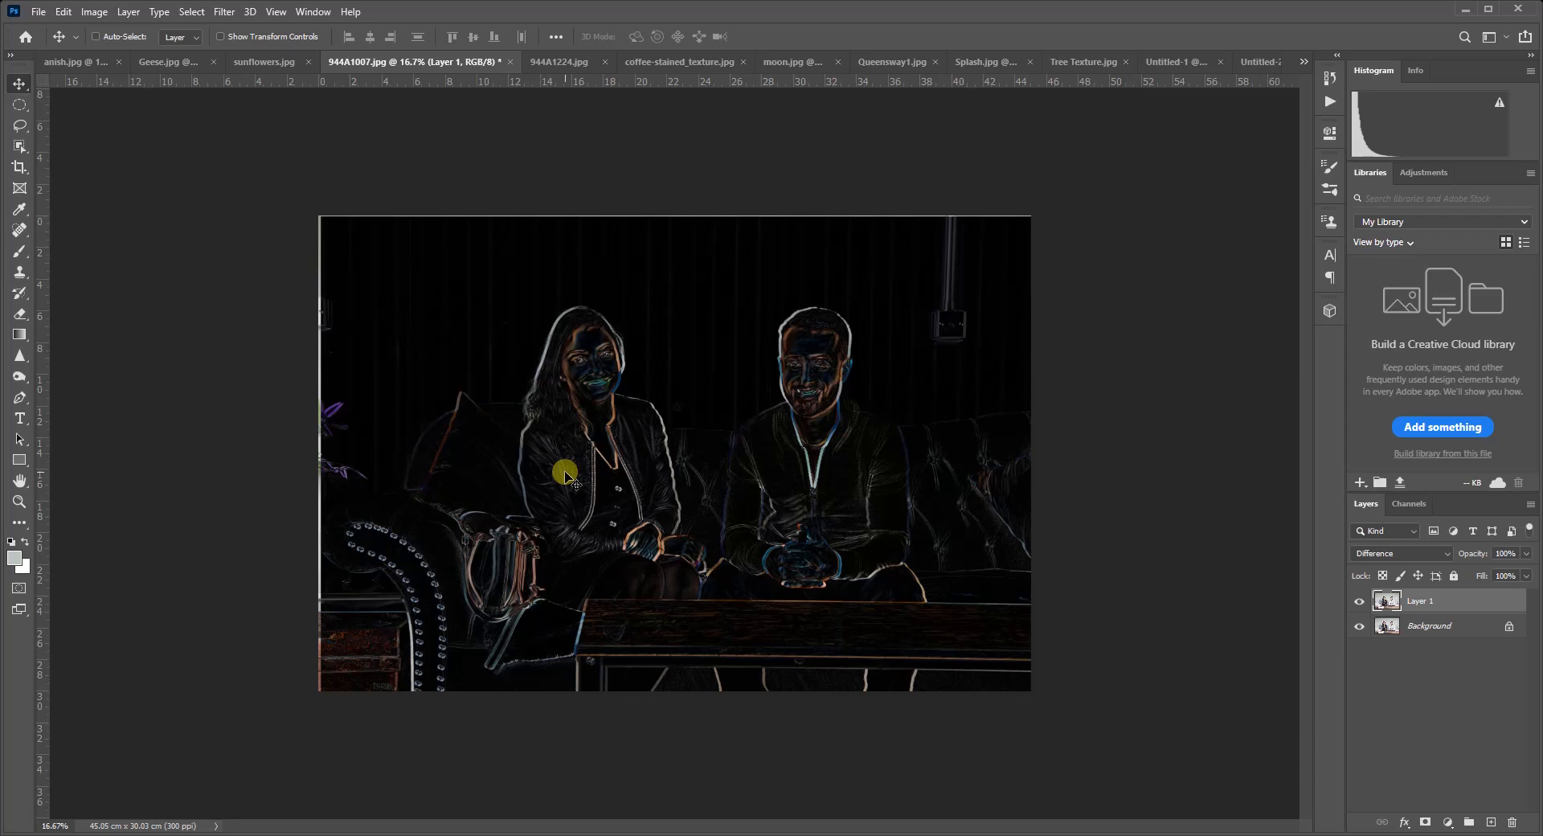
key("Left")
key("Left")
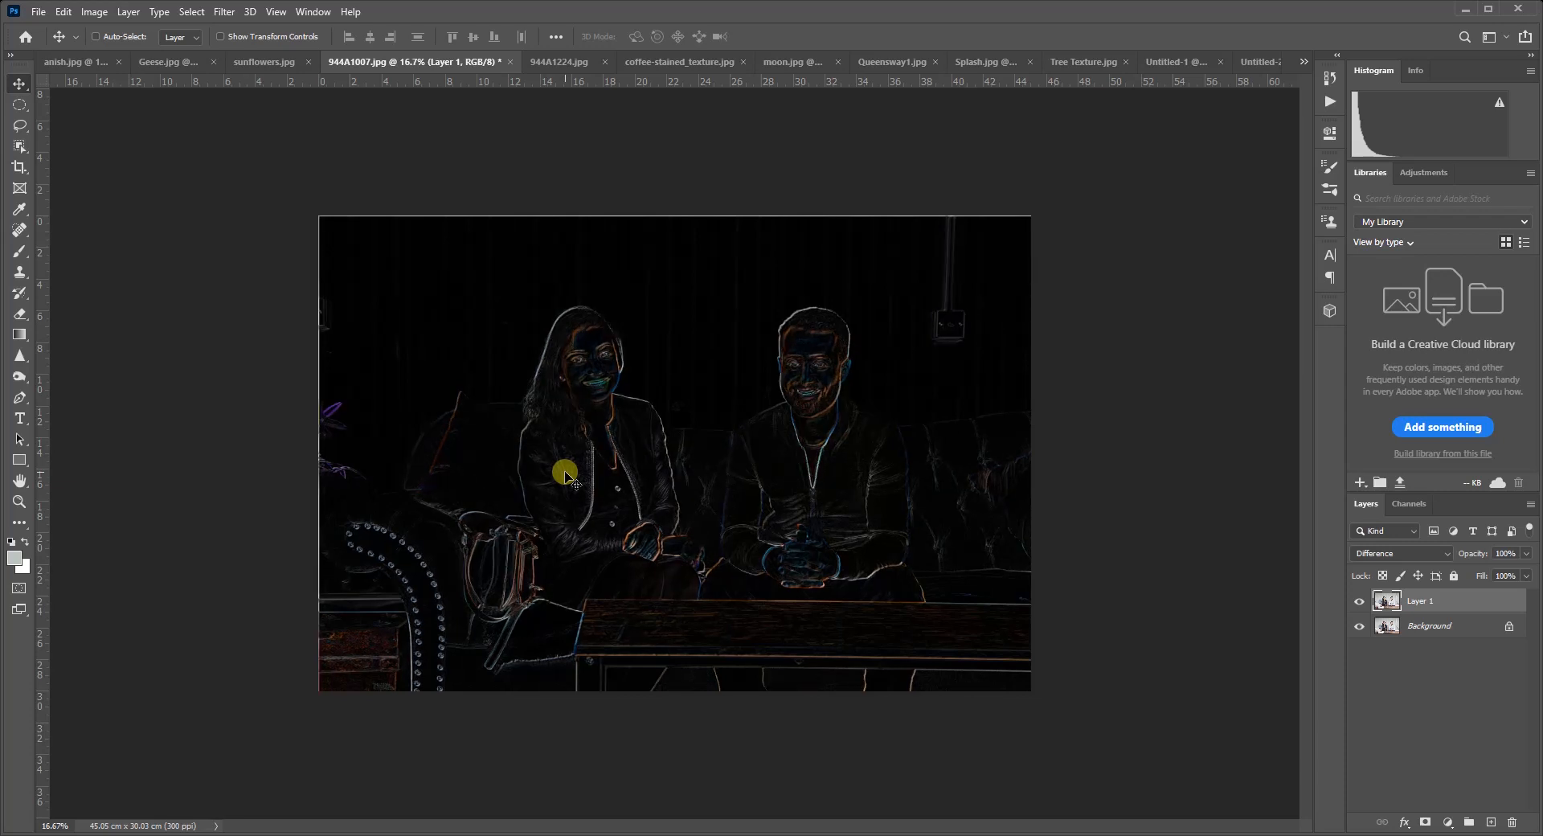
key("Up")
key("Down")
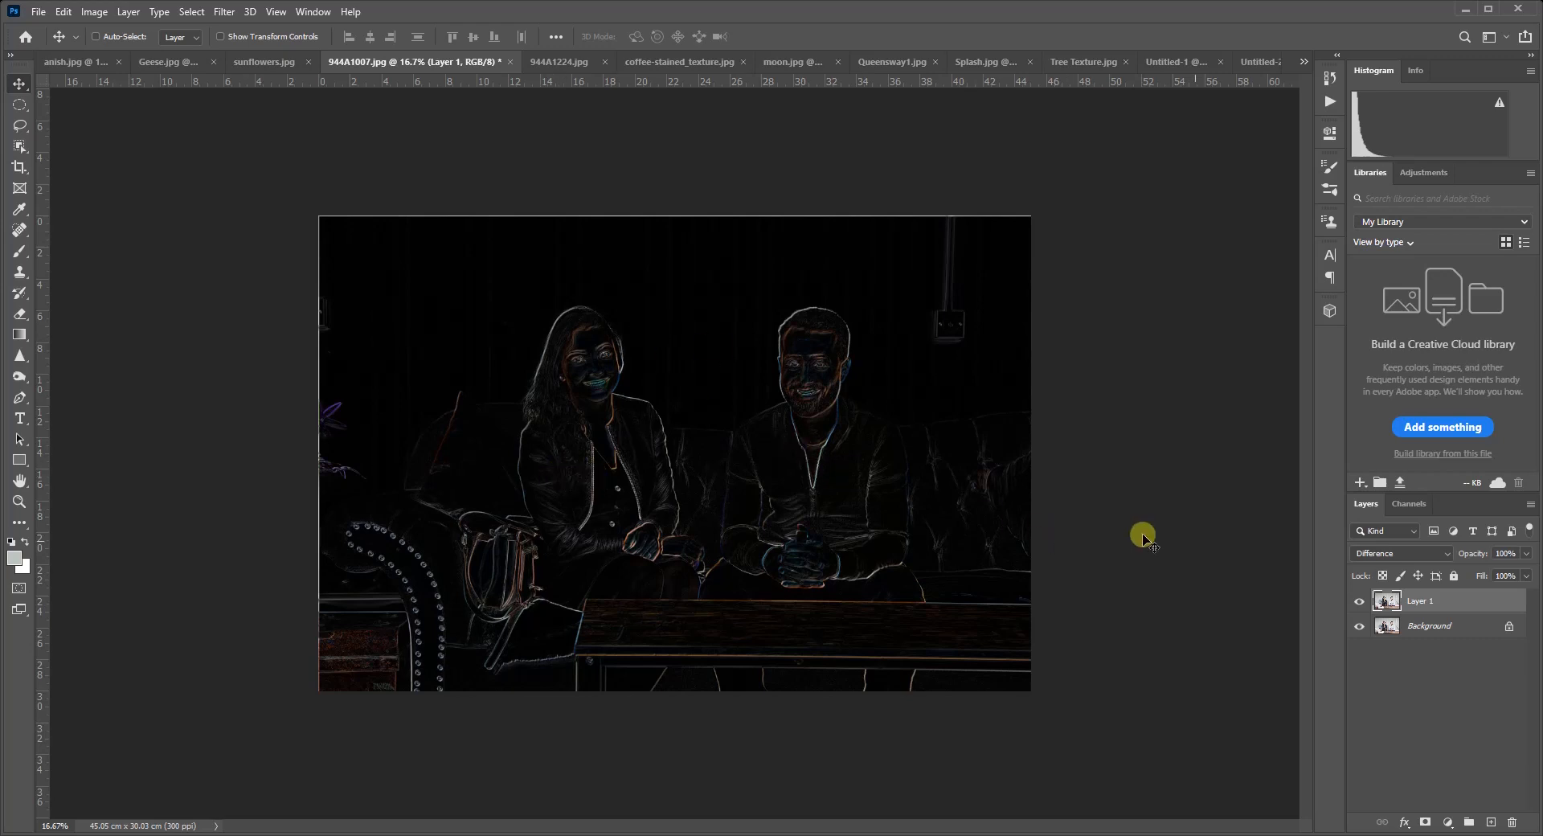
left_click(1448, 553)
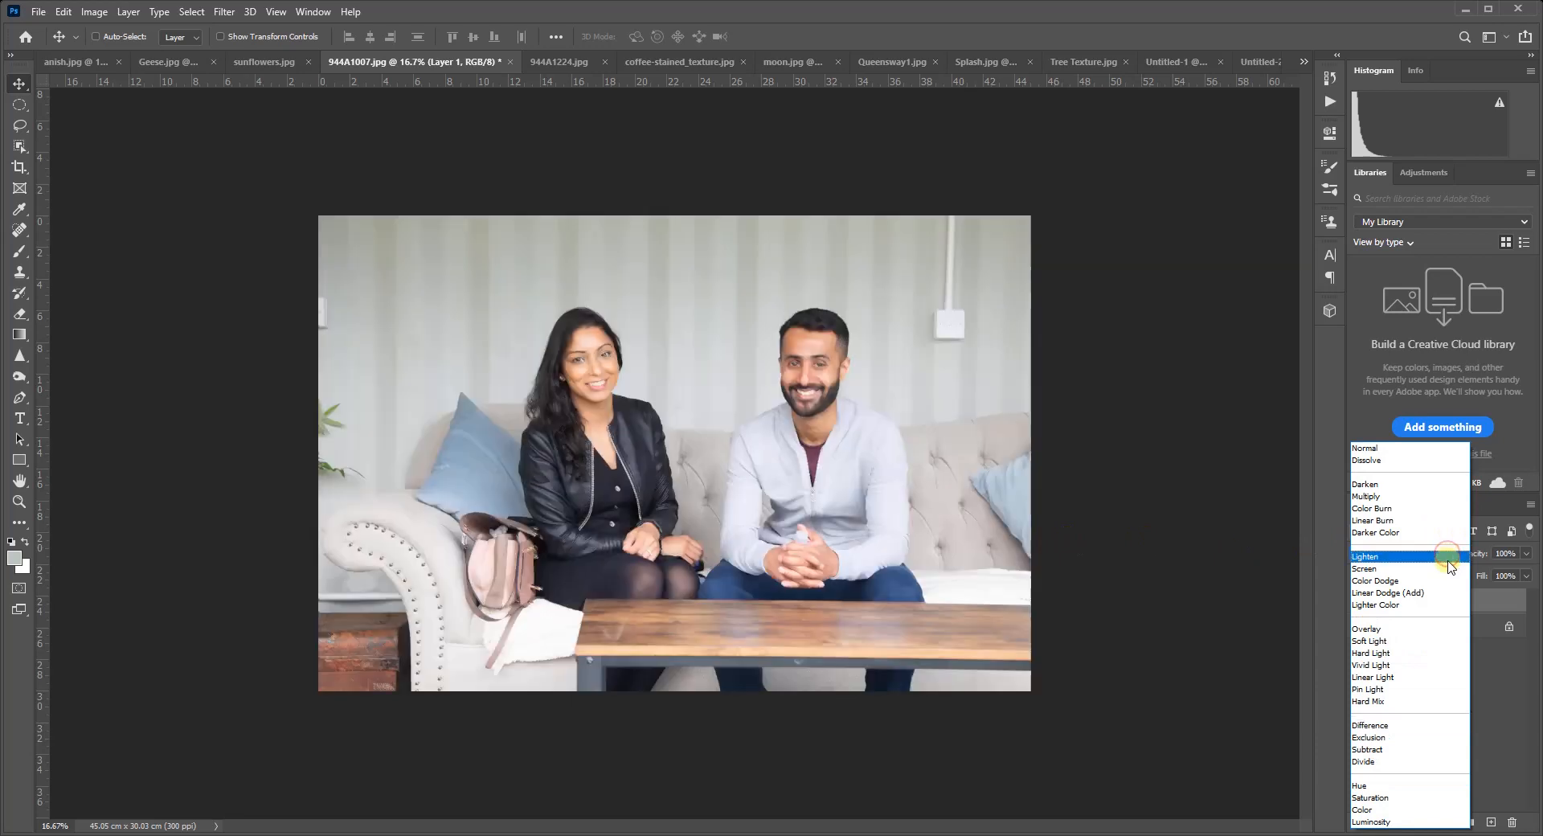
left_click(1418, 762)
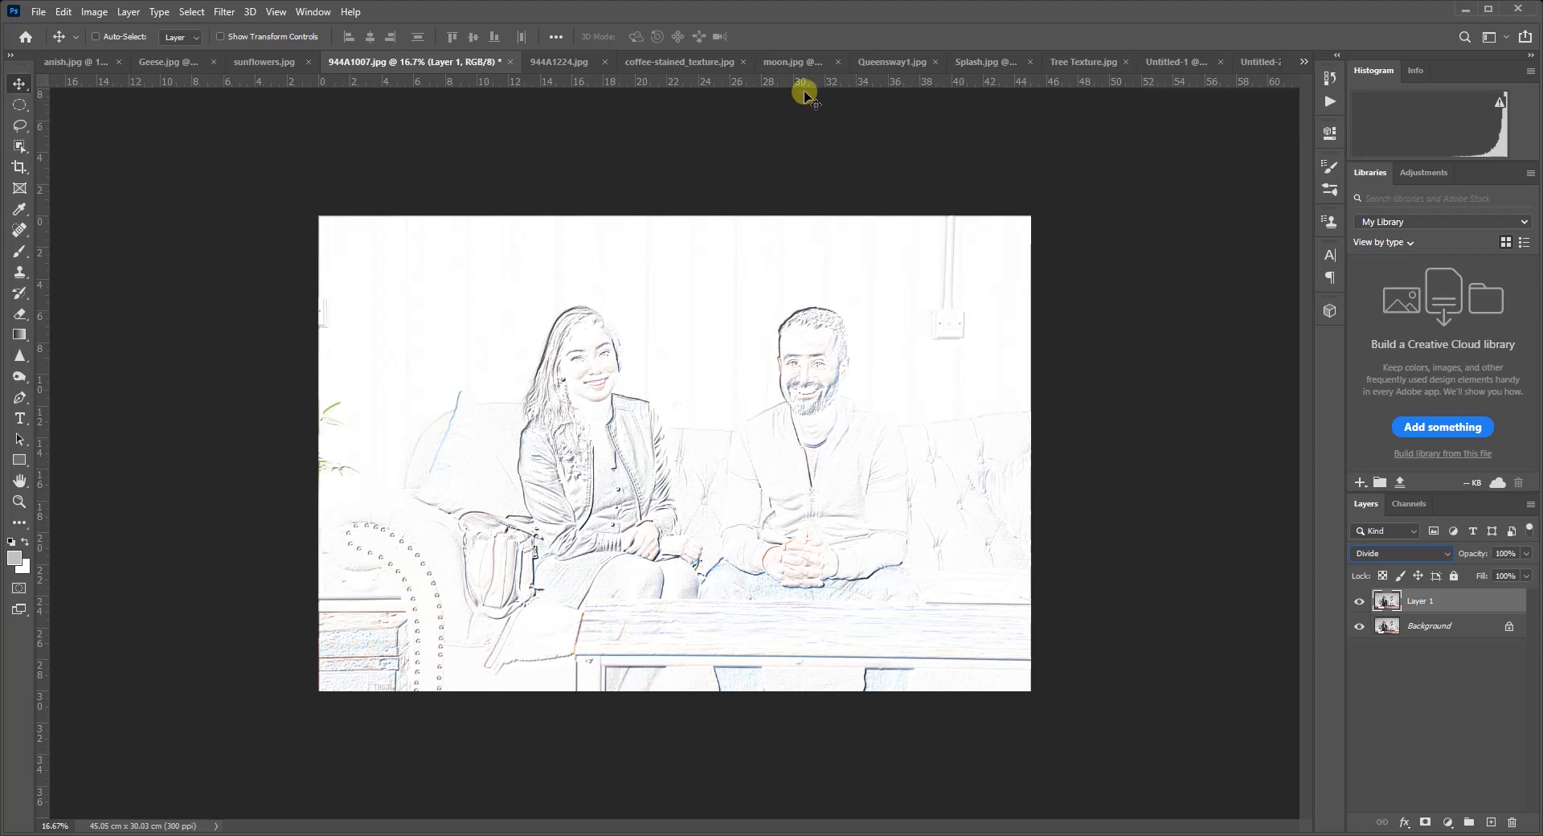
- Duplicate the Background layer of moon.jpg into the Queensway1.jpg document as Background copy
left_click(881, 64)
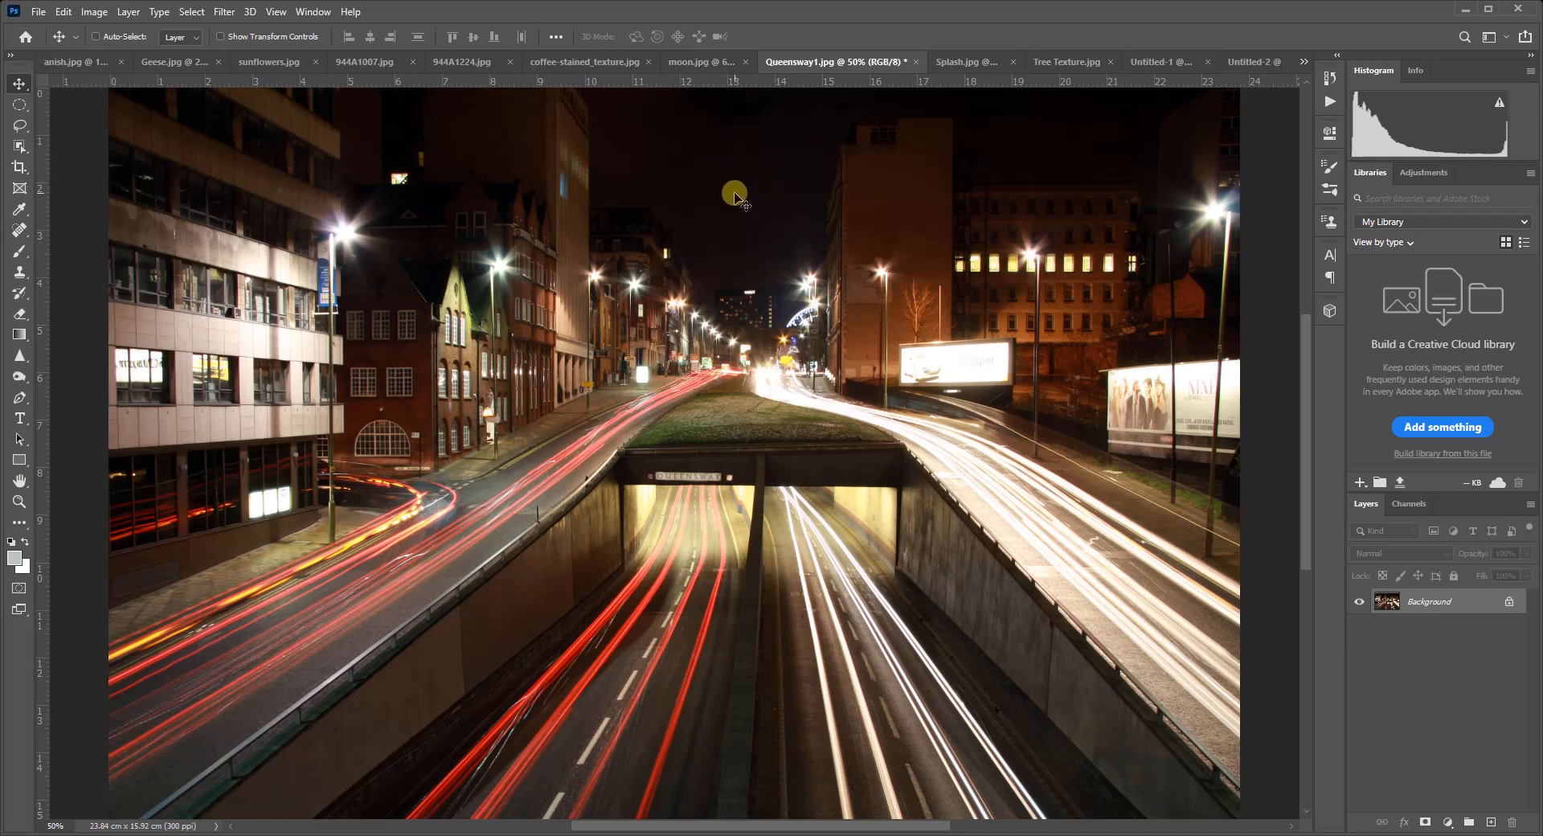
left_click(691, 64)
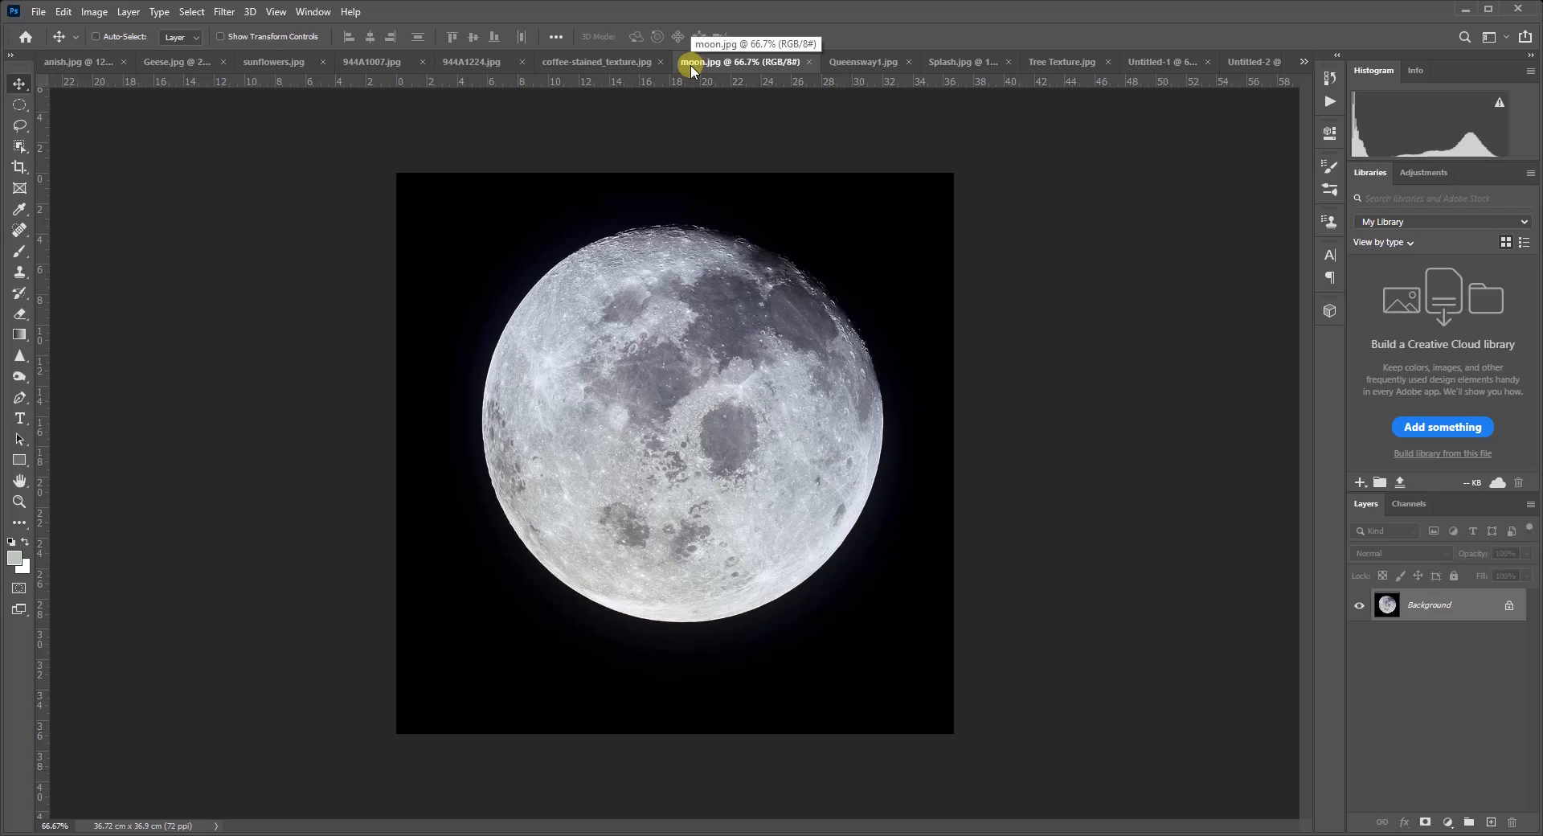
right_click(1421, 606)
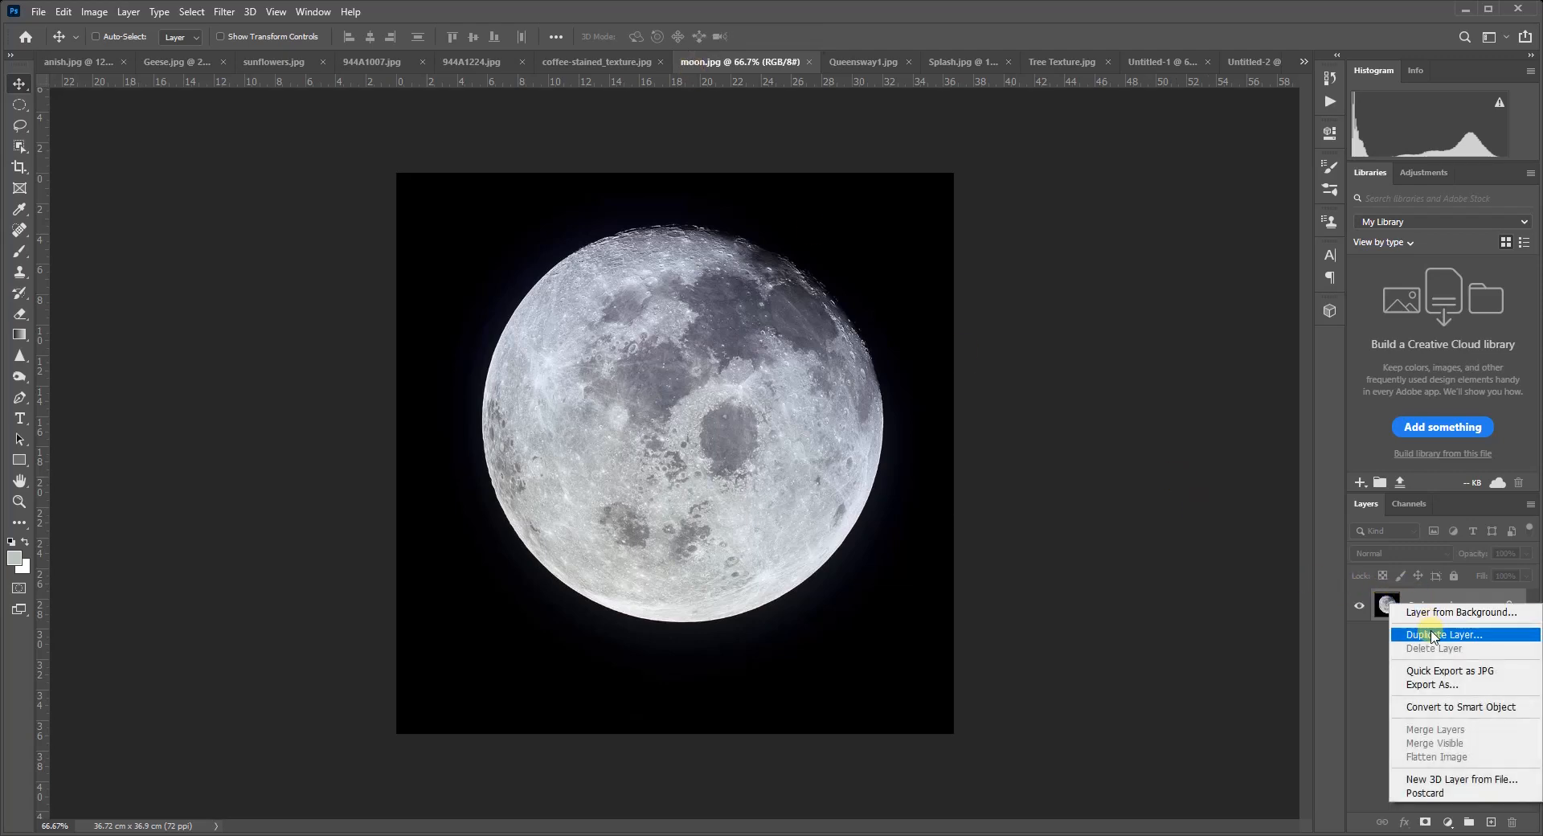
left_click(1433, 635)
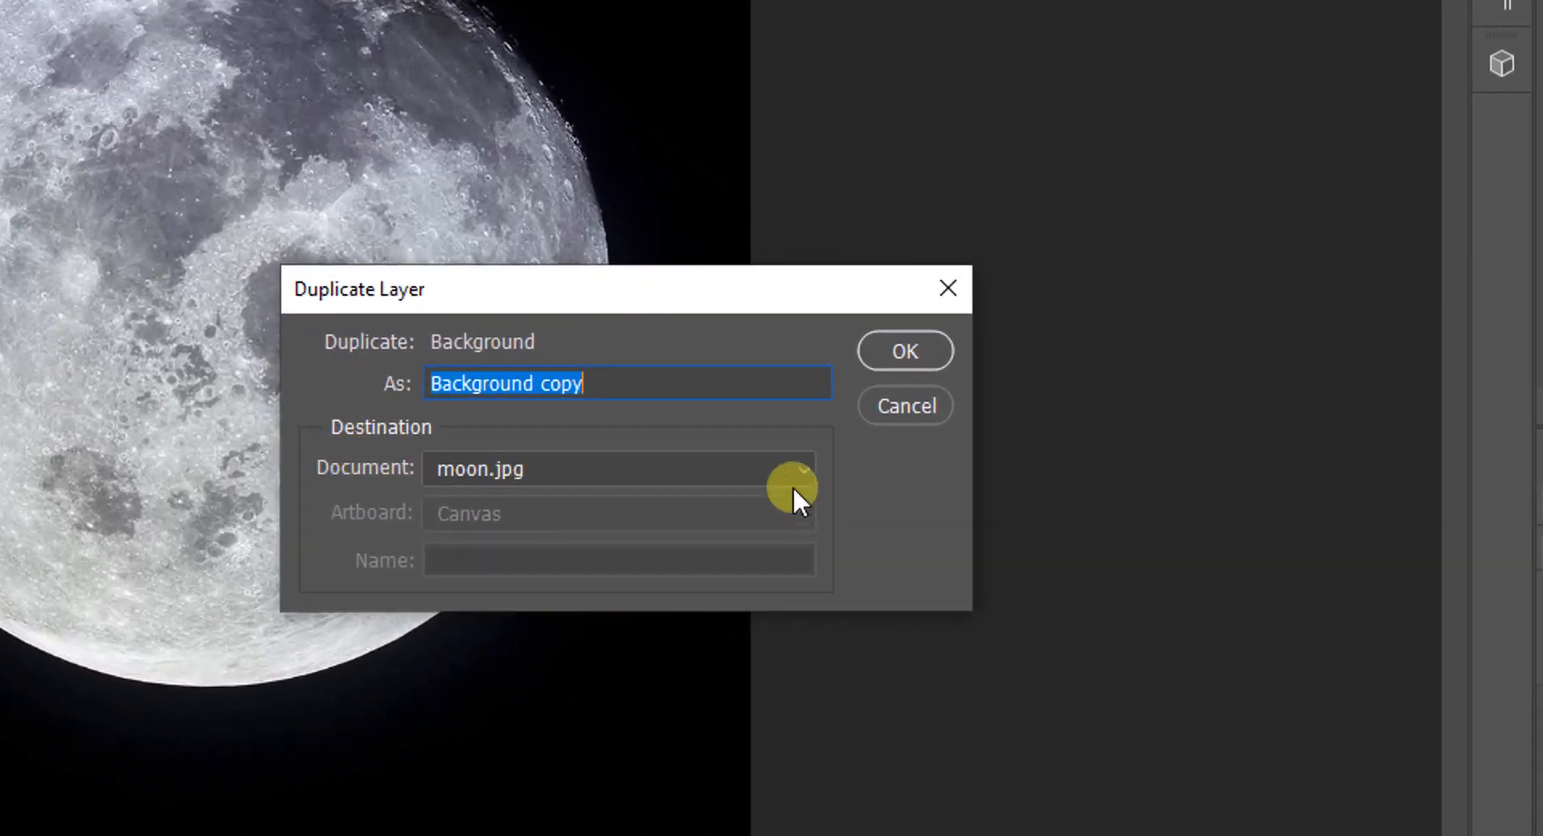
left_click(797, 474)
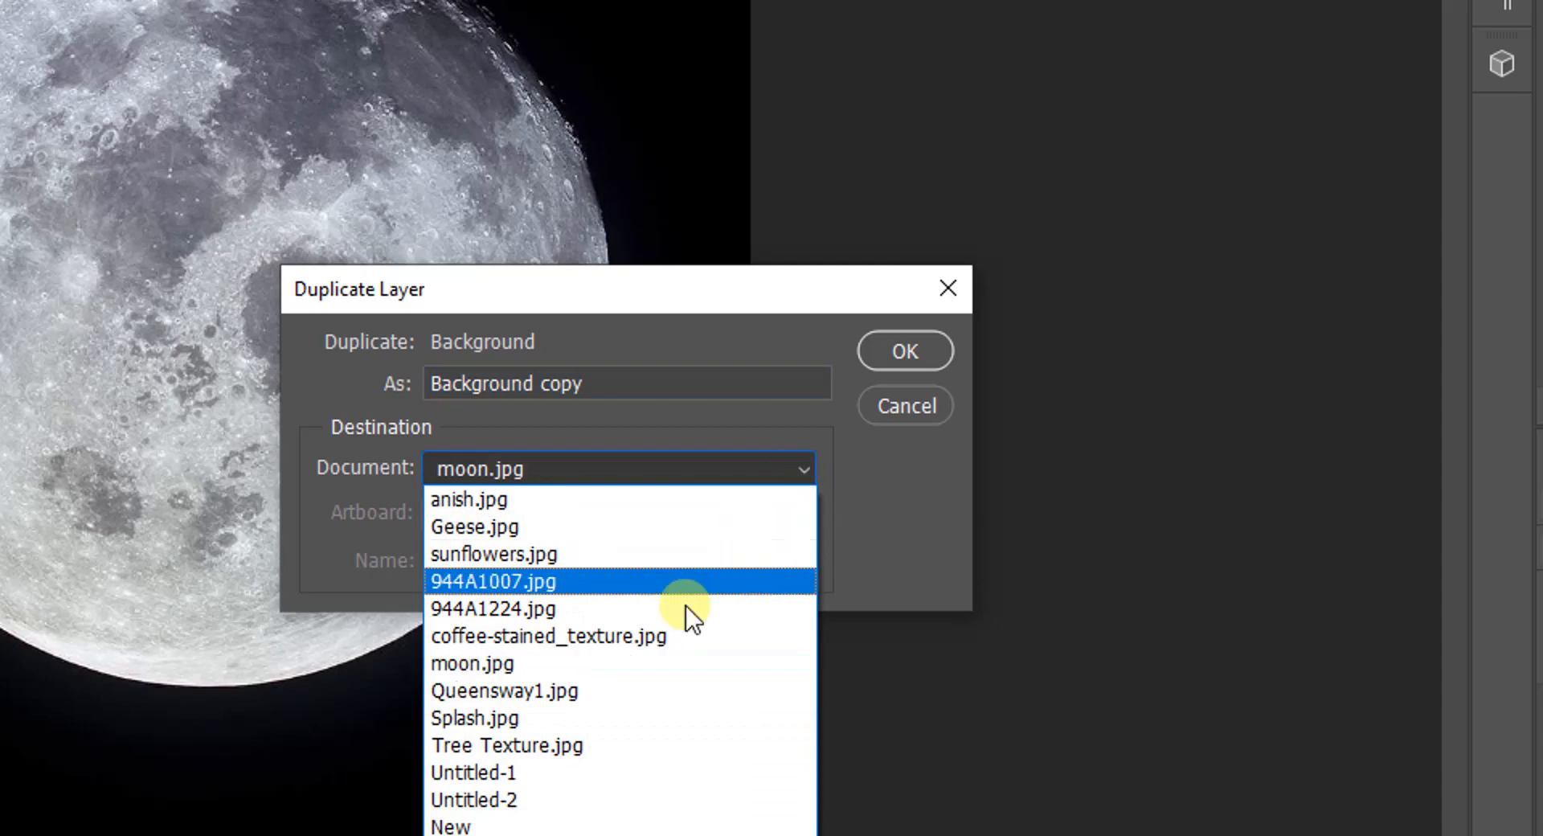
left_click(556, 684)
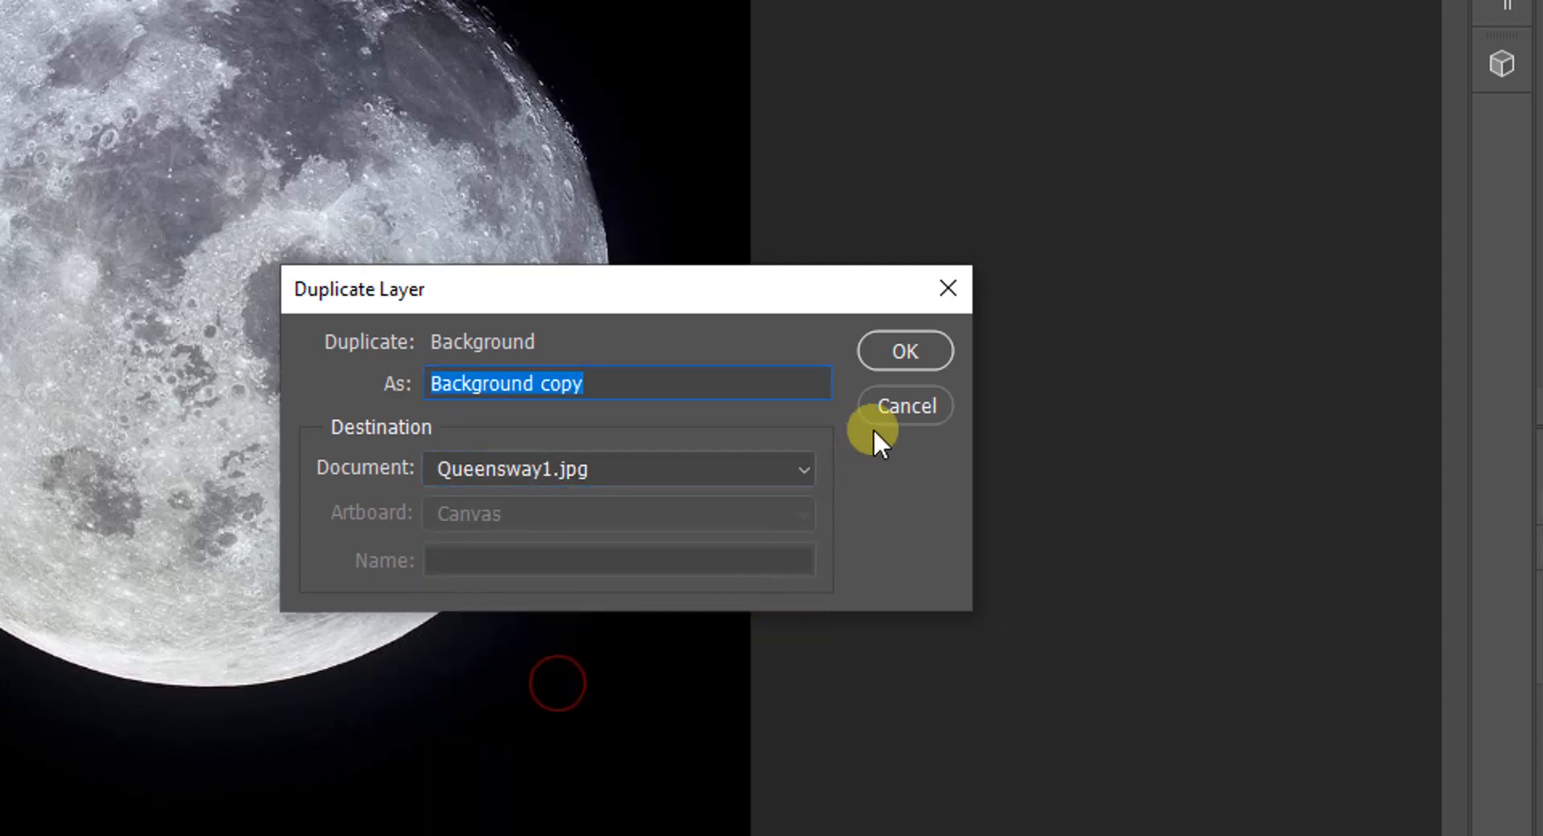
left_click(890, 352)
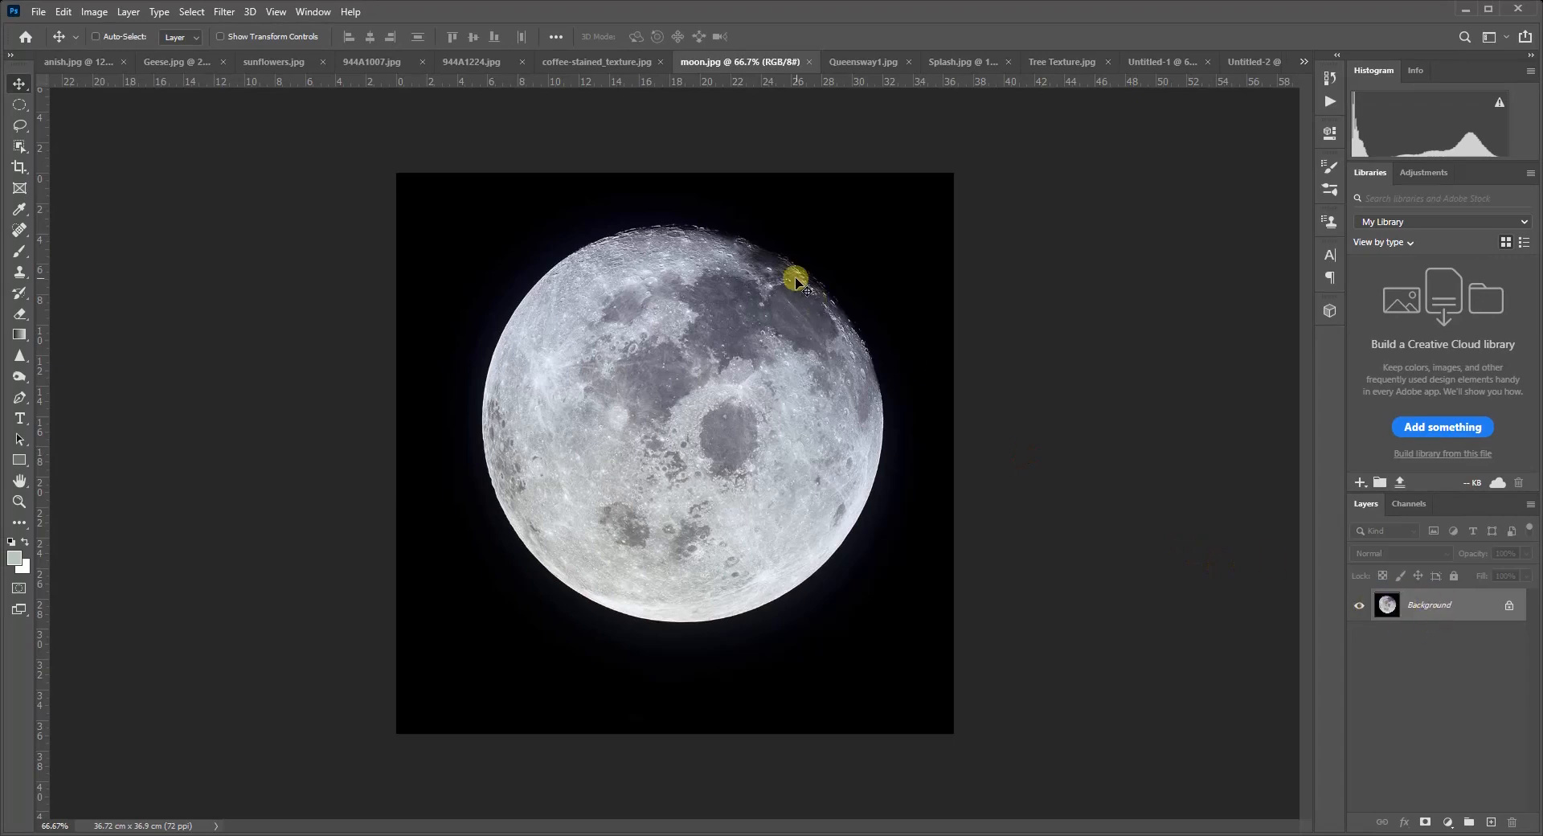
- In Queensway1.jpg, scale the moon layer to 36.5% and place it in the dark sky above the road between the buildings
left_click(852, 64)
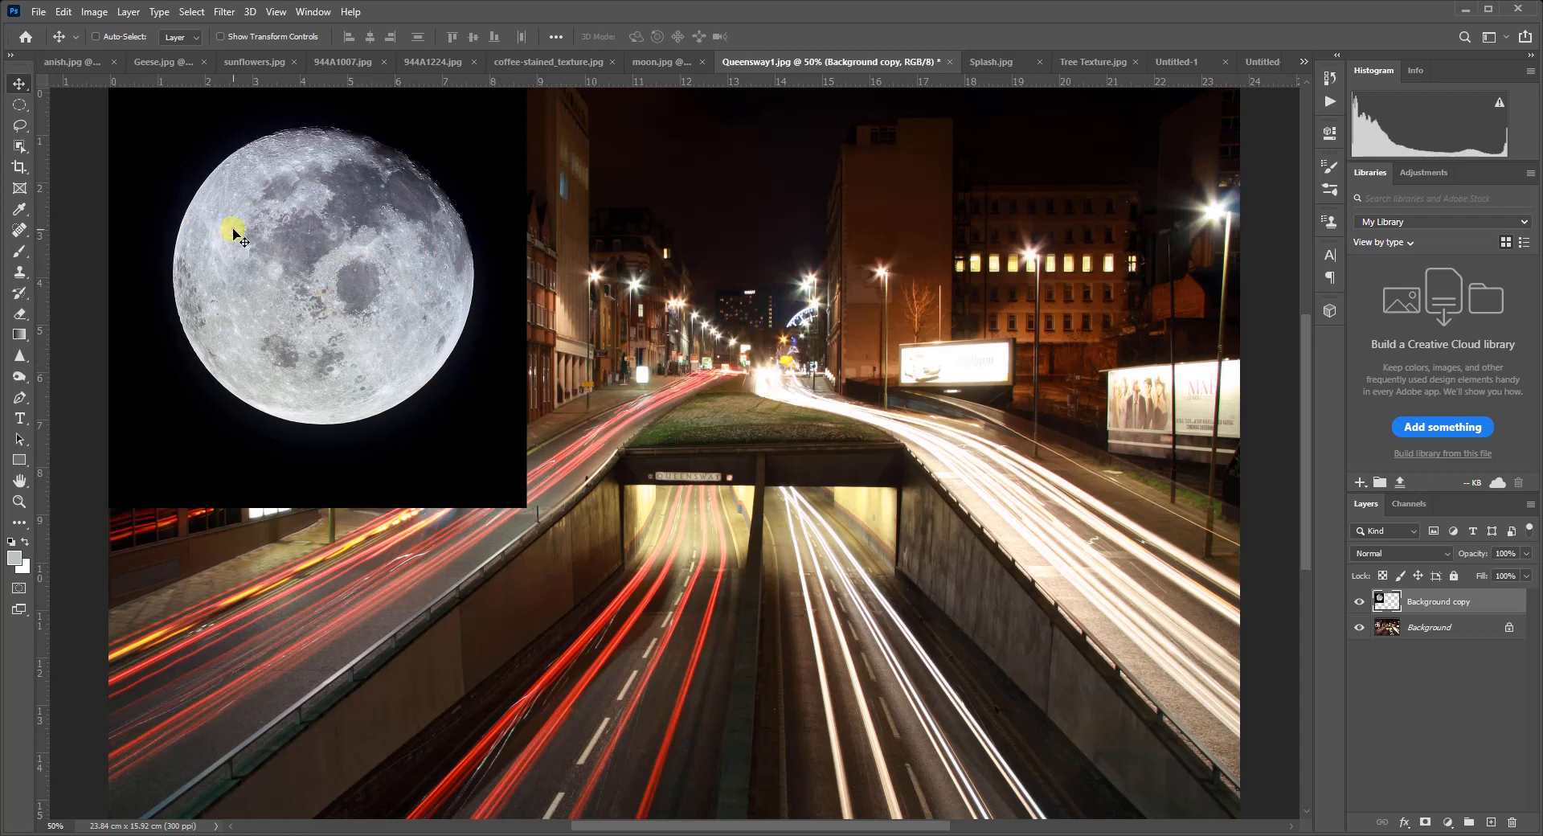
left_click_drag(233, 232, 609, 288)
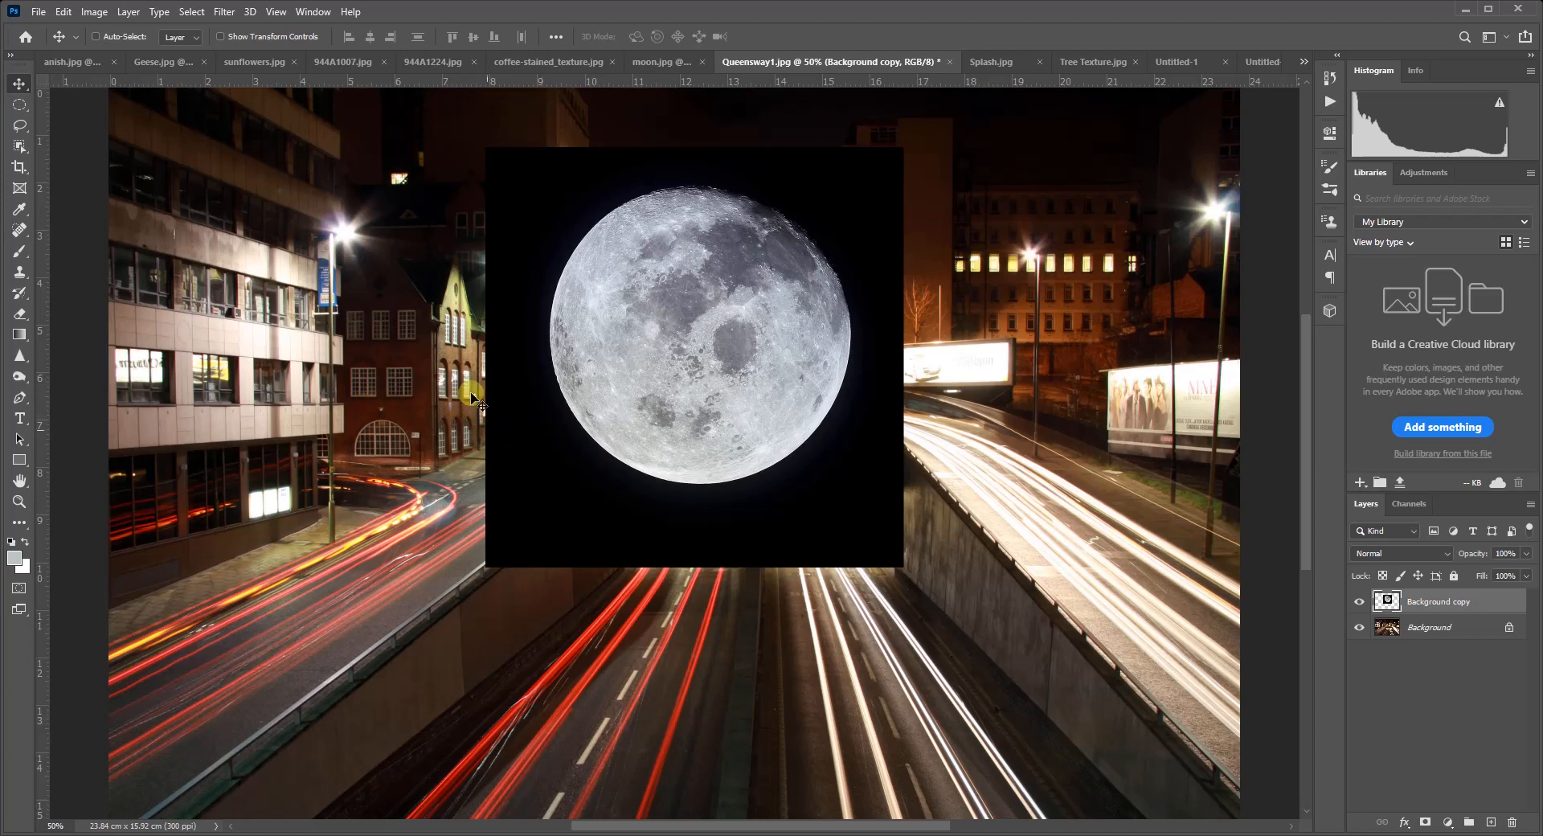
left_click(63, 13)
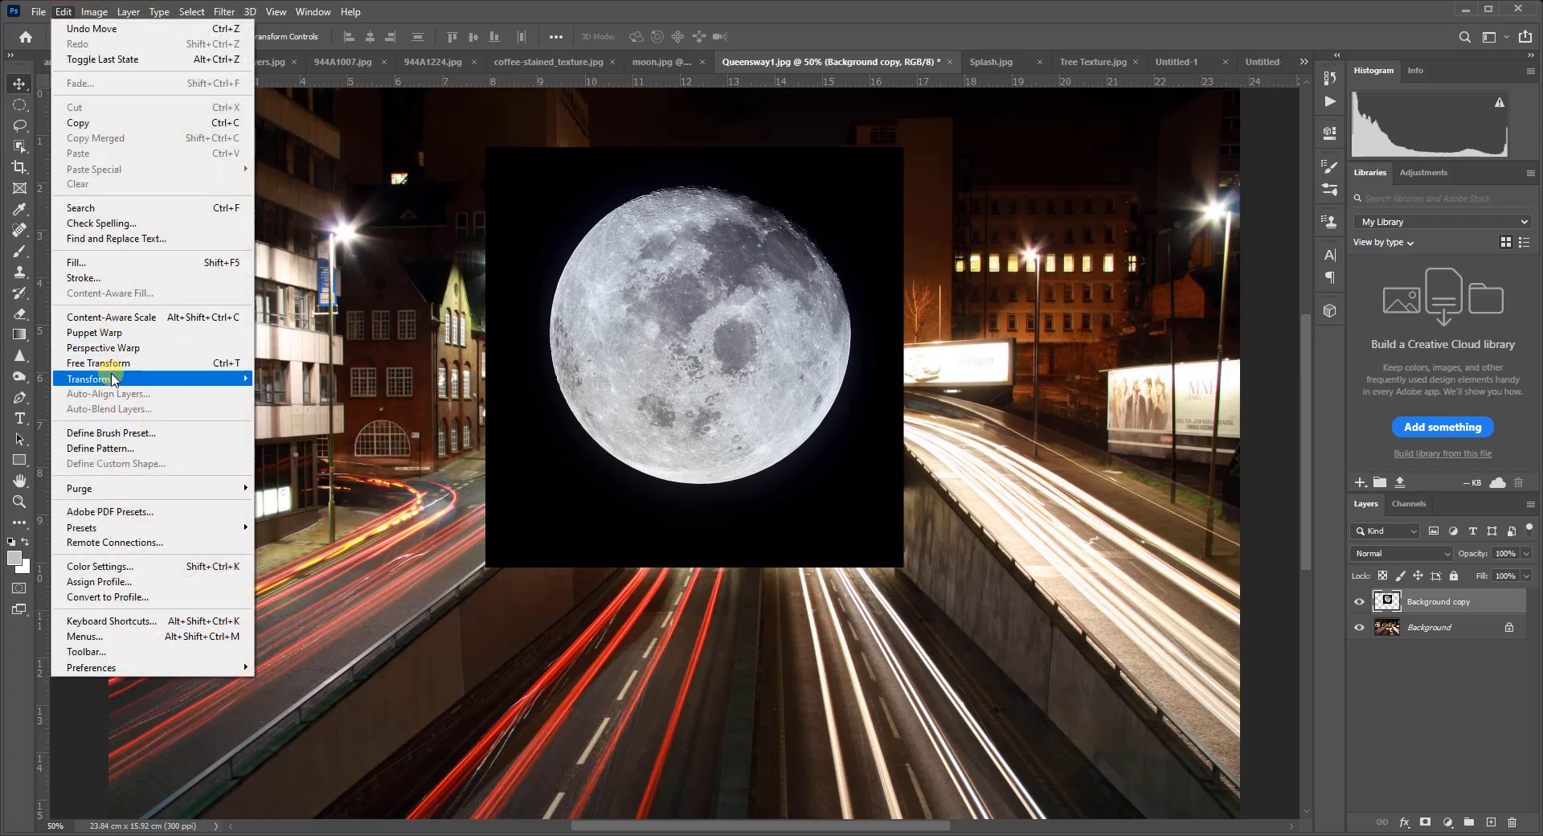
mouse_move(115, 379)
left_click(283, 404)
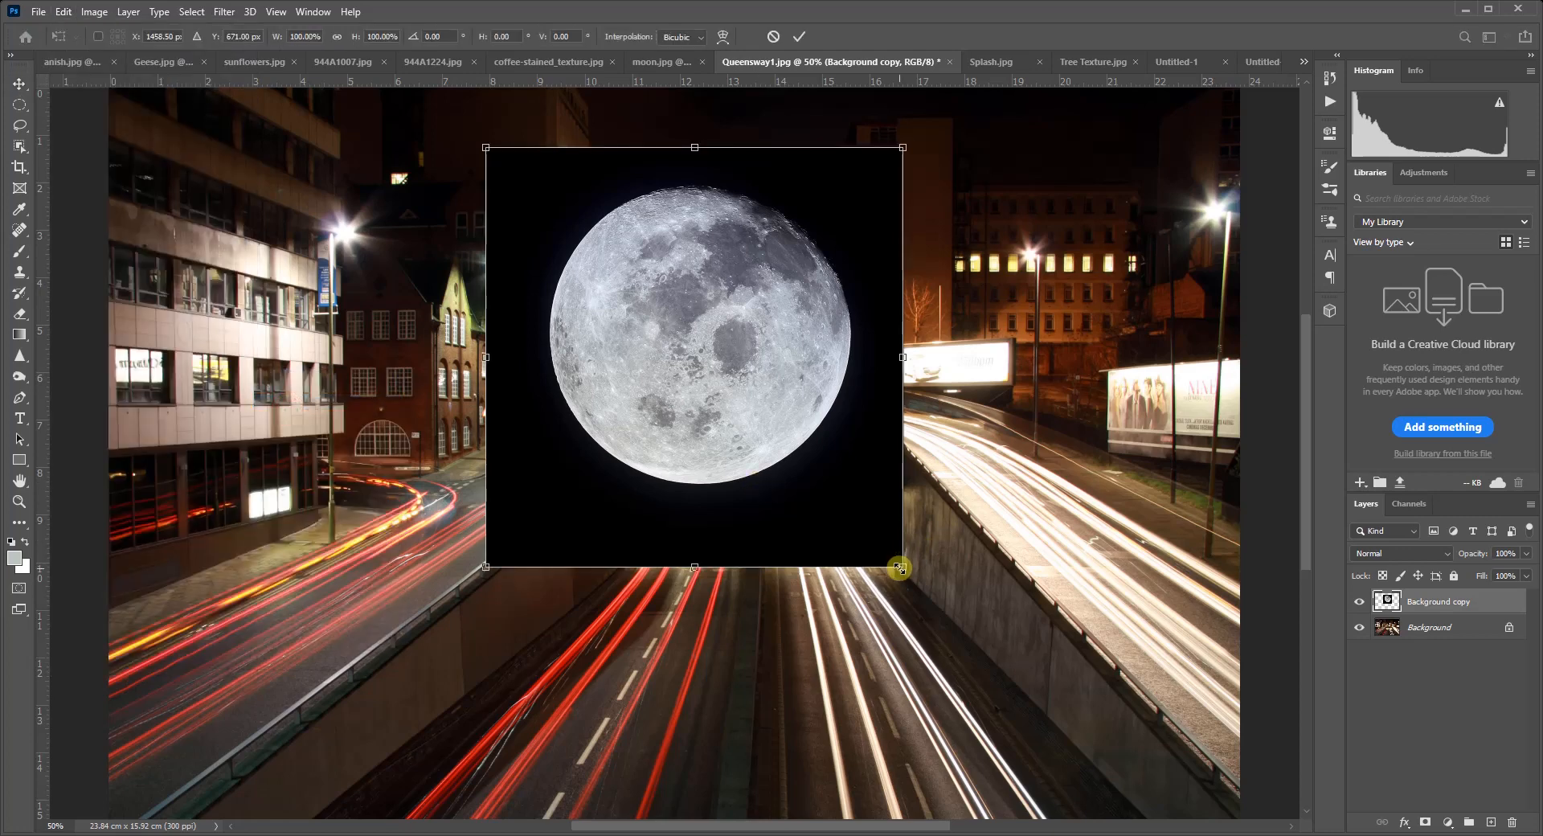
left_click_drag(900, 568, 623, 302)
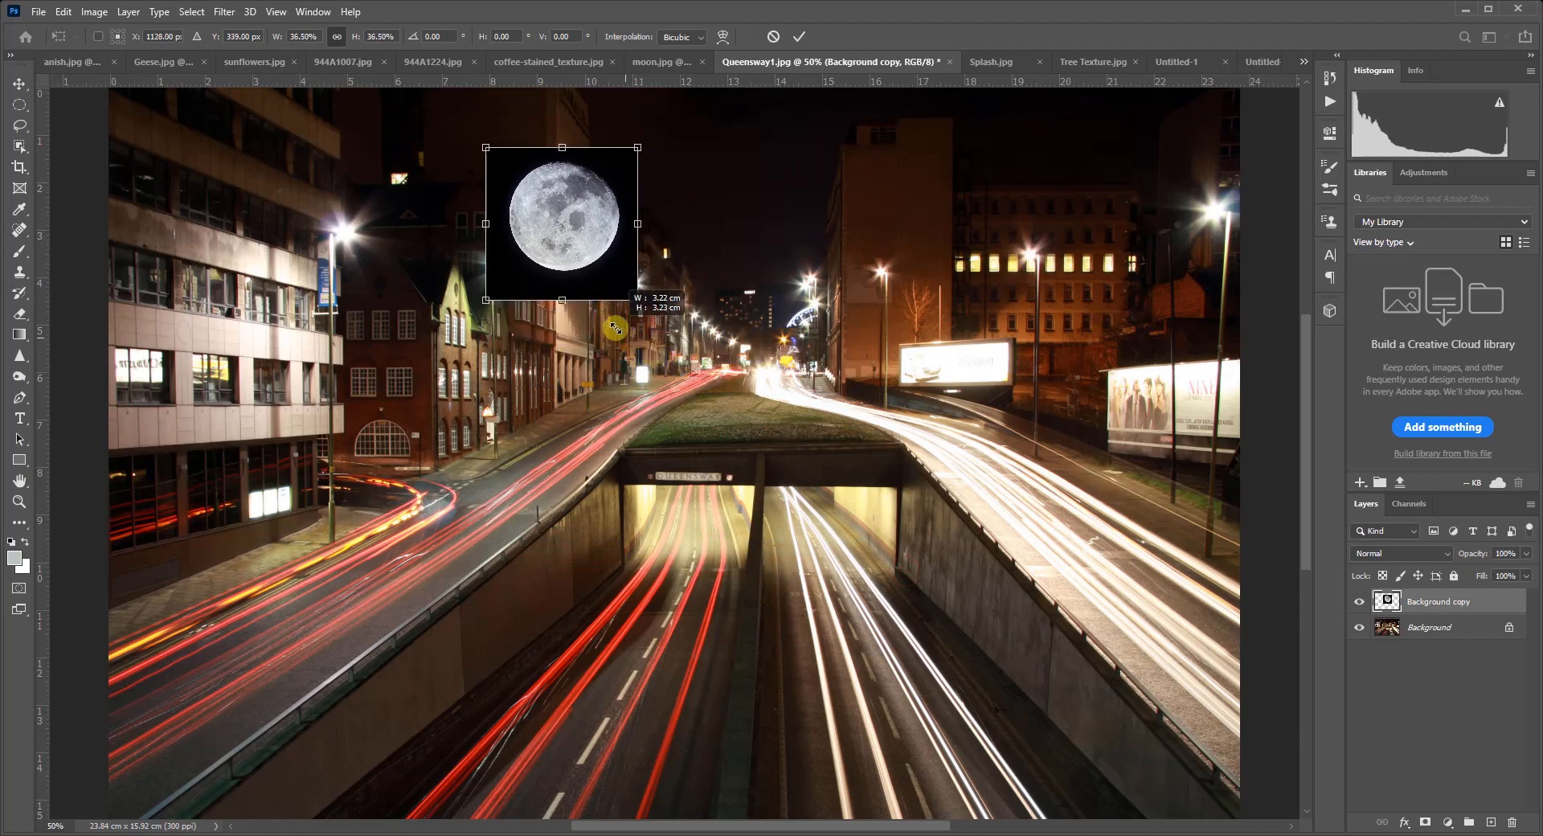
left_click_drag(565, 235, 723, 219)
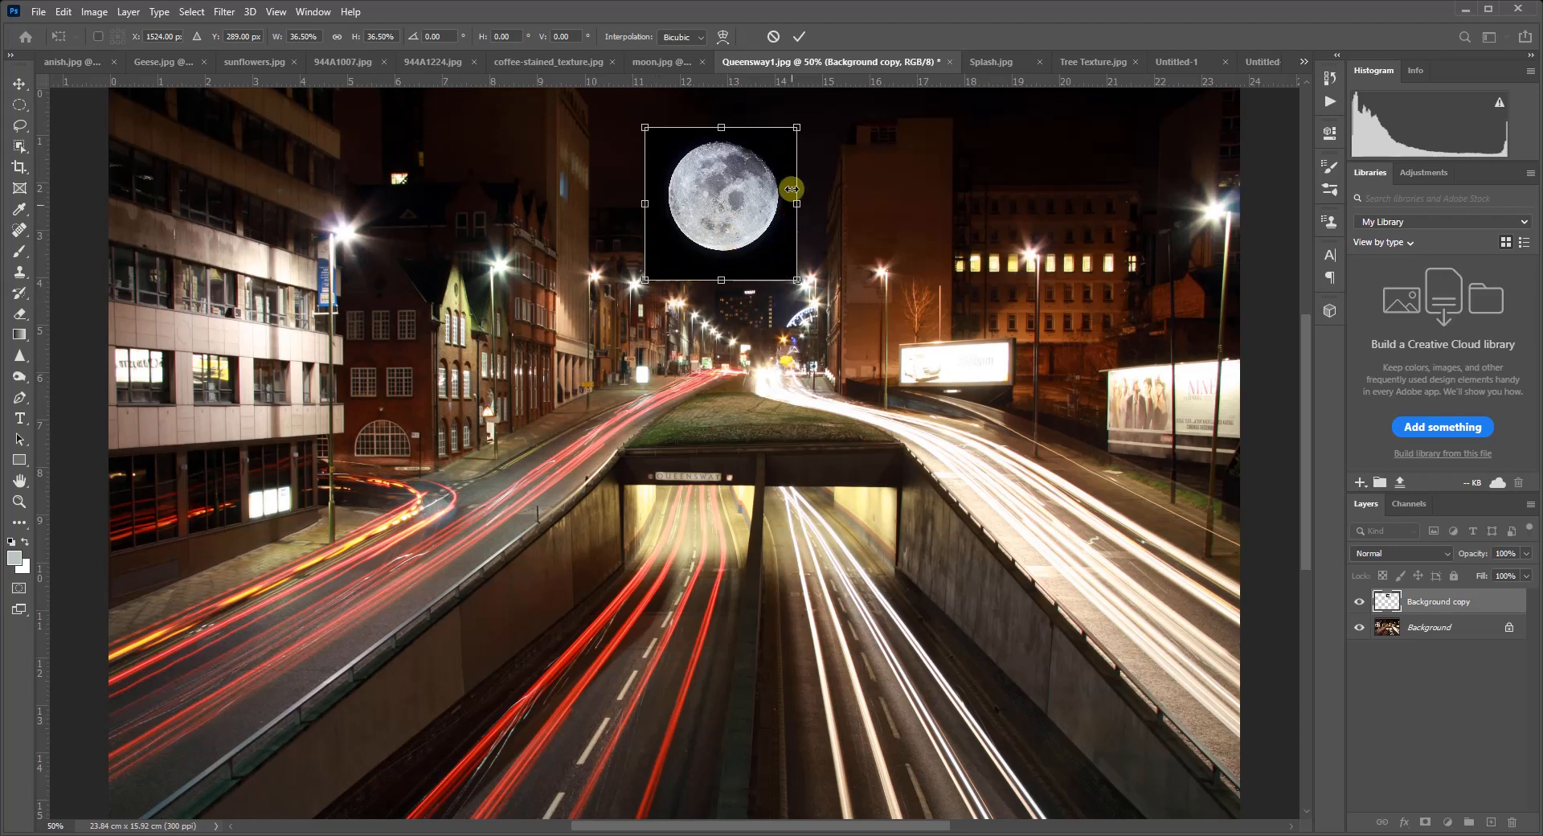
left_click(798, 36)
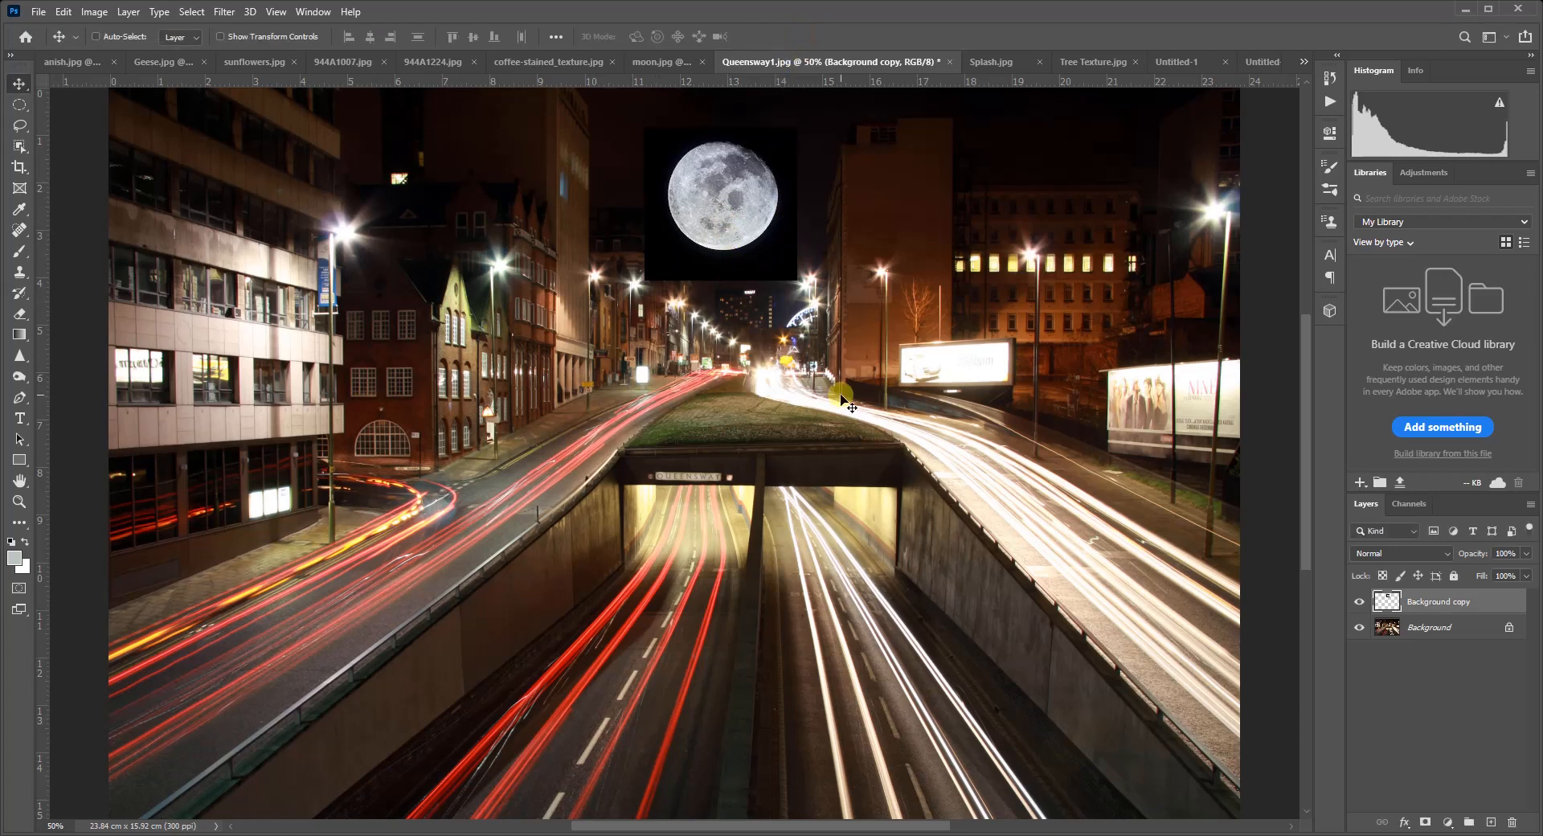
- Set the moon layer's blend mode to Screen and shift it up about 0.3 cm and slightly right in the sky
left_click(1404, 553)
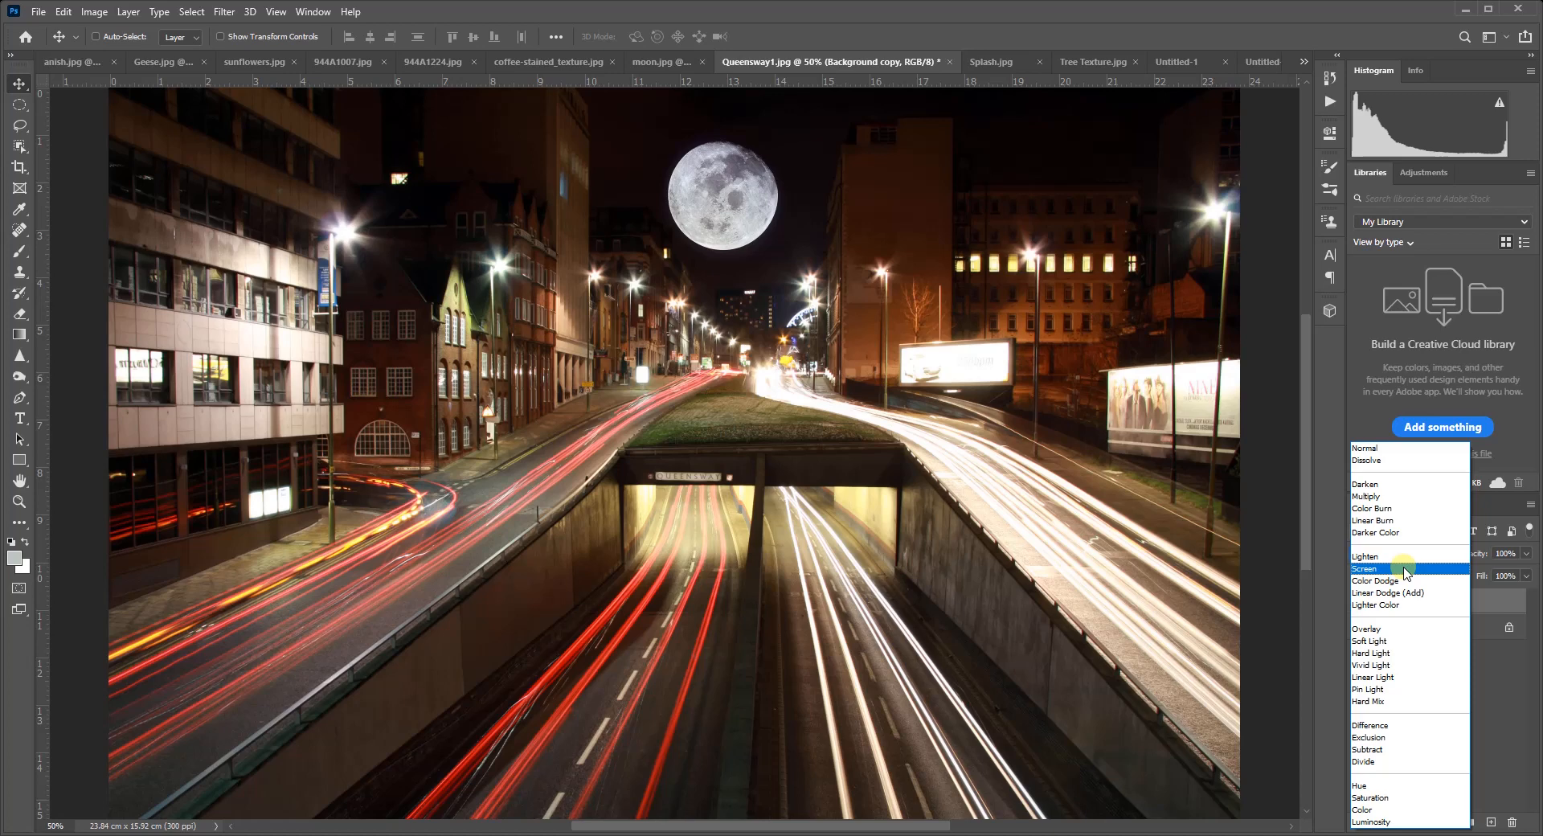
left_click(1405, 569)
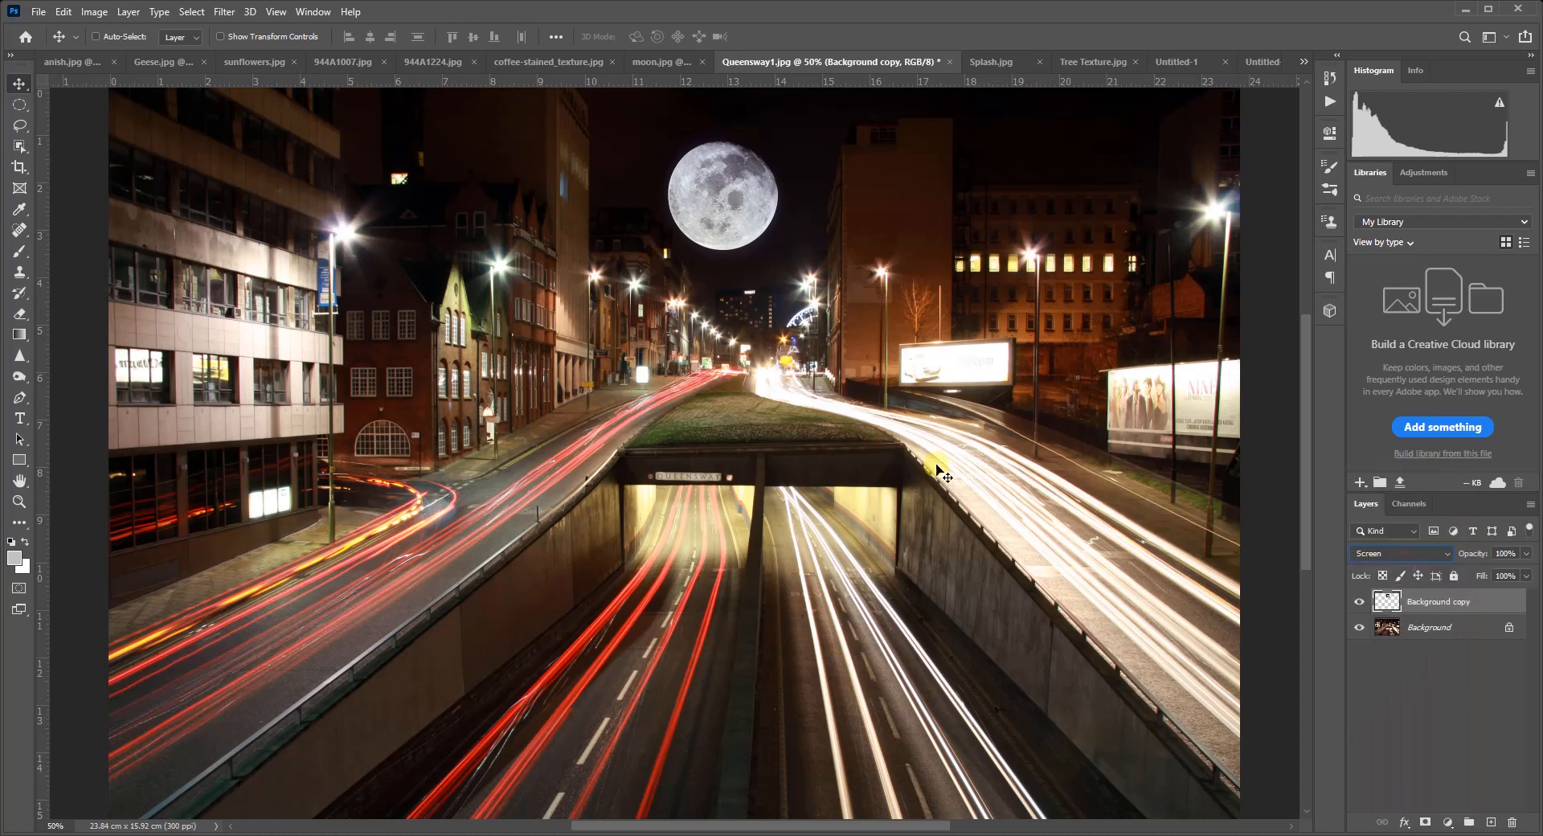
mouse_move(723, 206)
left_mouse_down()
mouse_move(890, 238)
mouse_move(739, 193)
left_mouse_up()
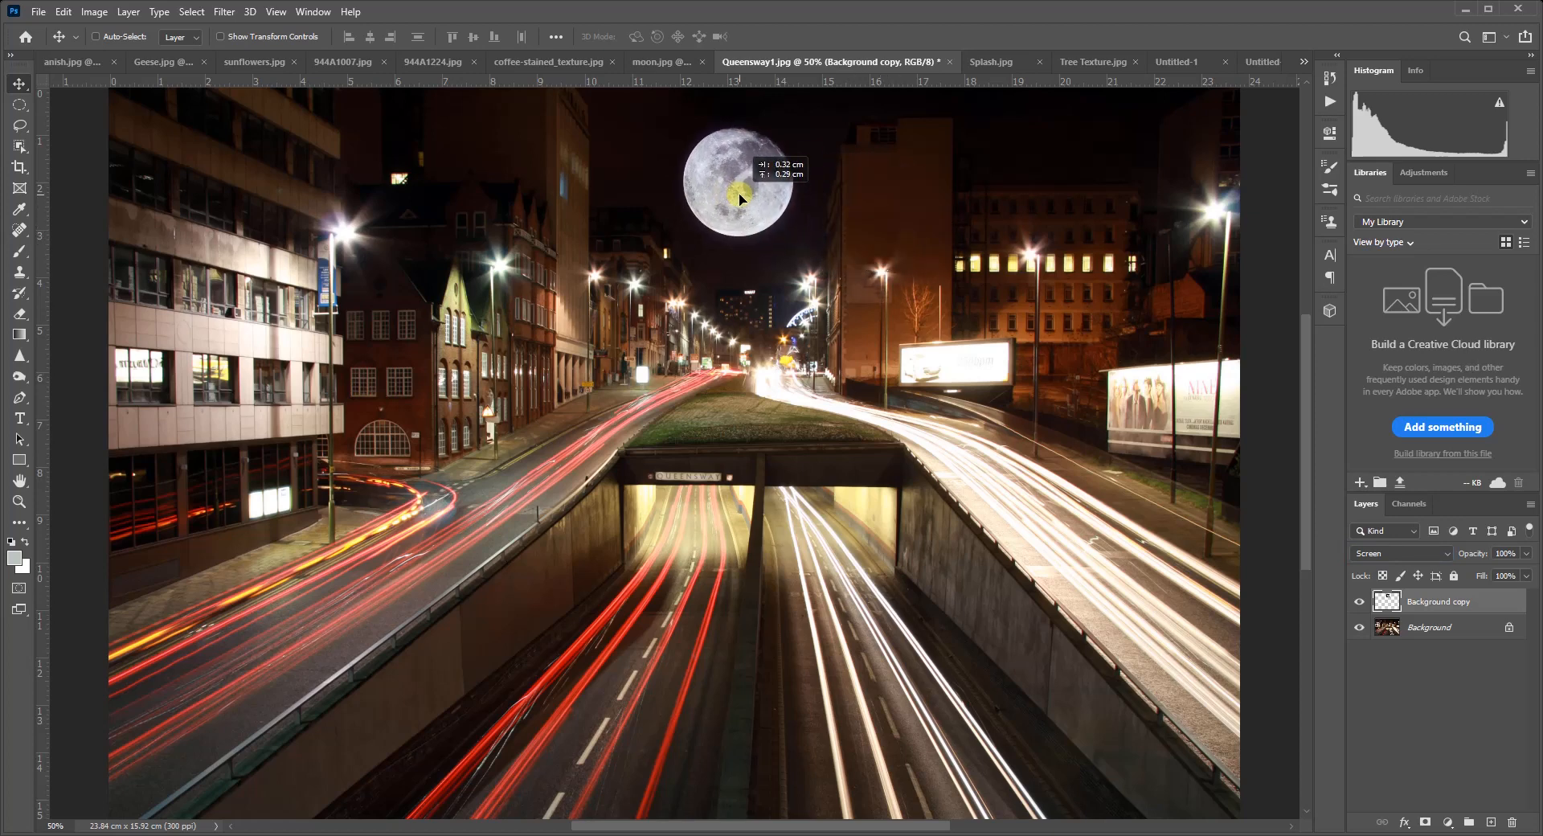
left_click_drag(739, 194, 735, 193)
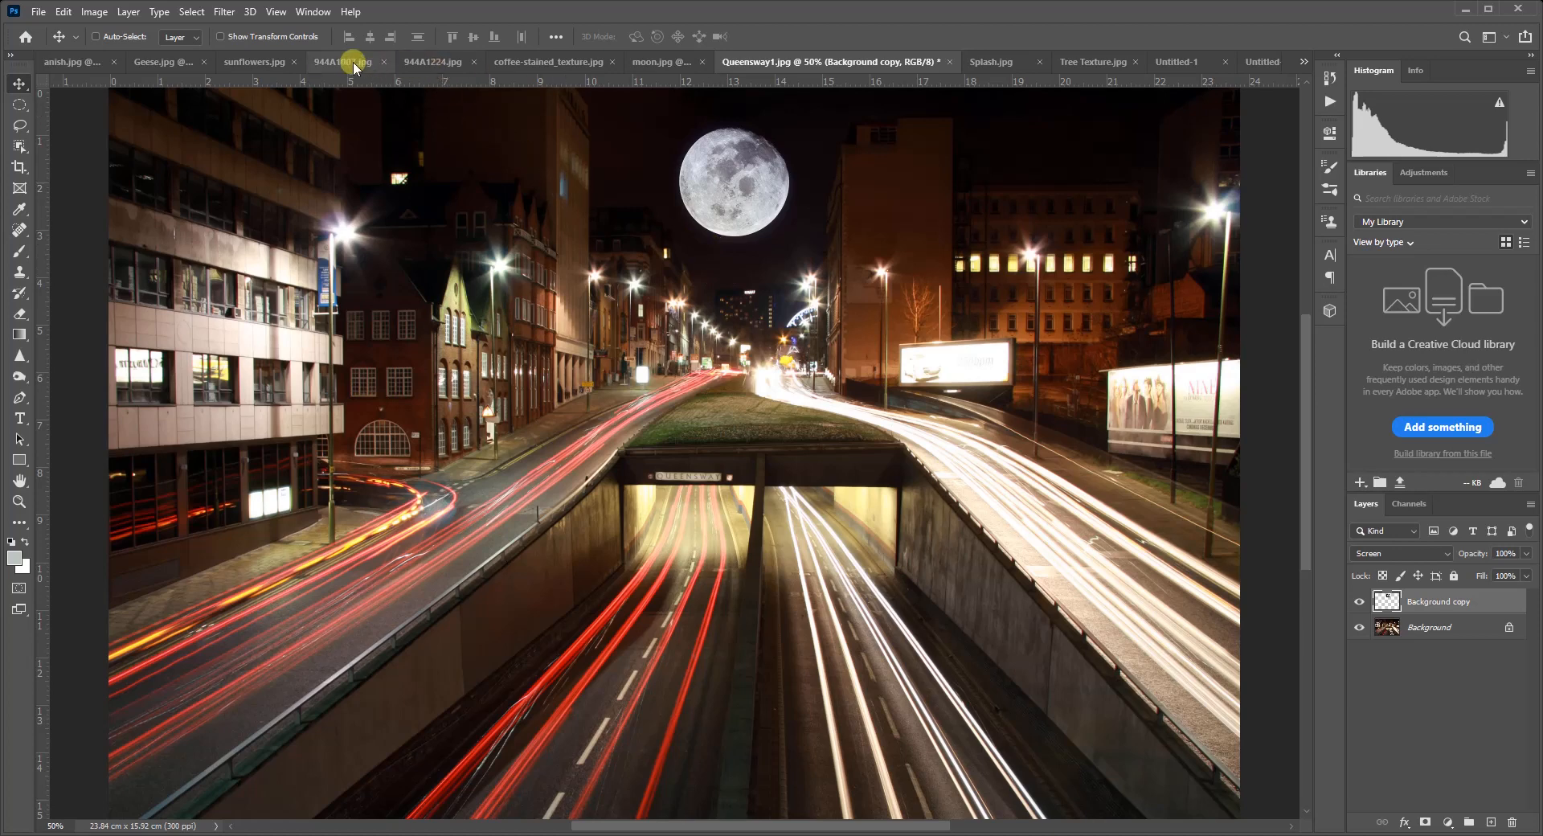
- Duplicate the Background layer of coffee-stained_texture.jpg into the yellow flower document 944A1224.jpg as Background copy
left_click(438, 62)
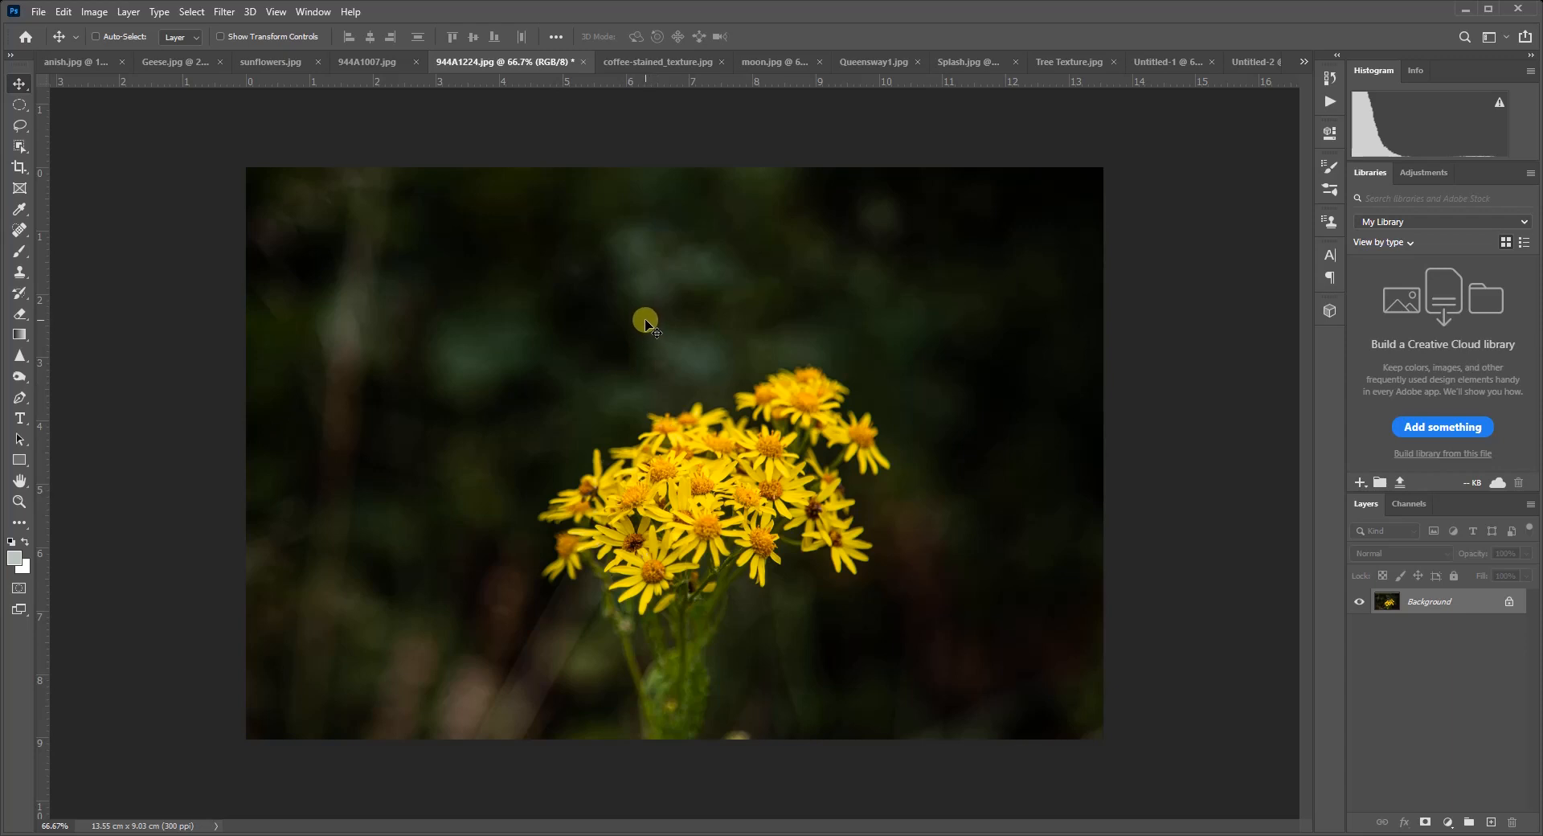
left_click(643, 63)
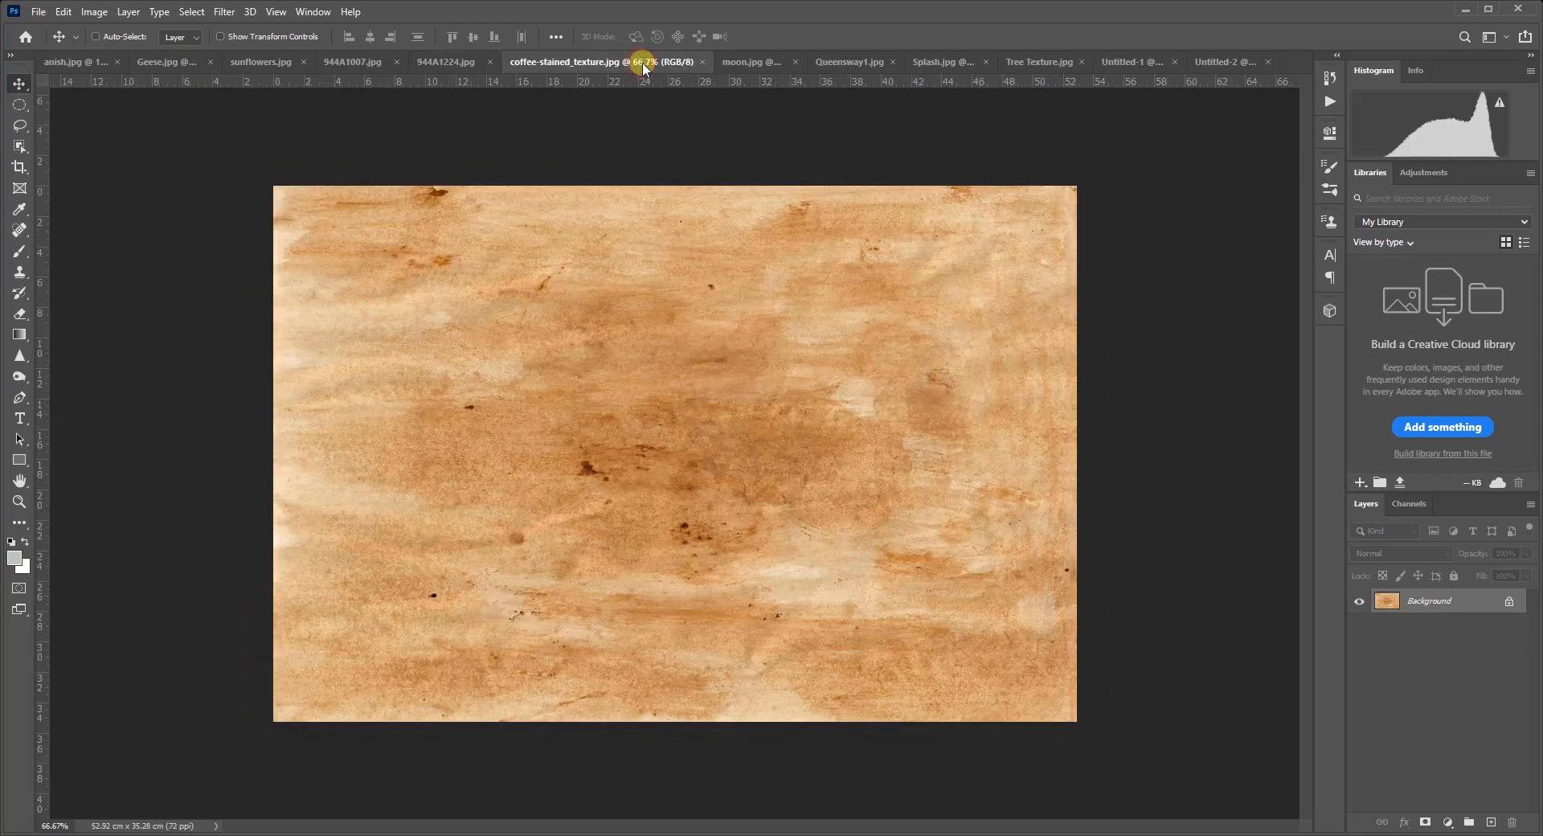
right_click(1420, 605)
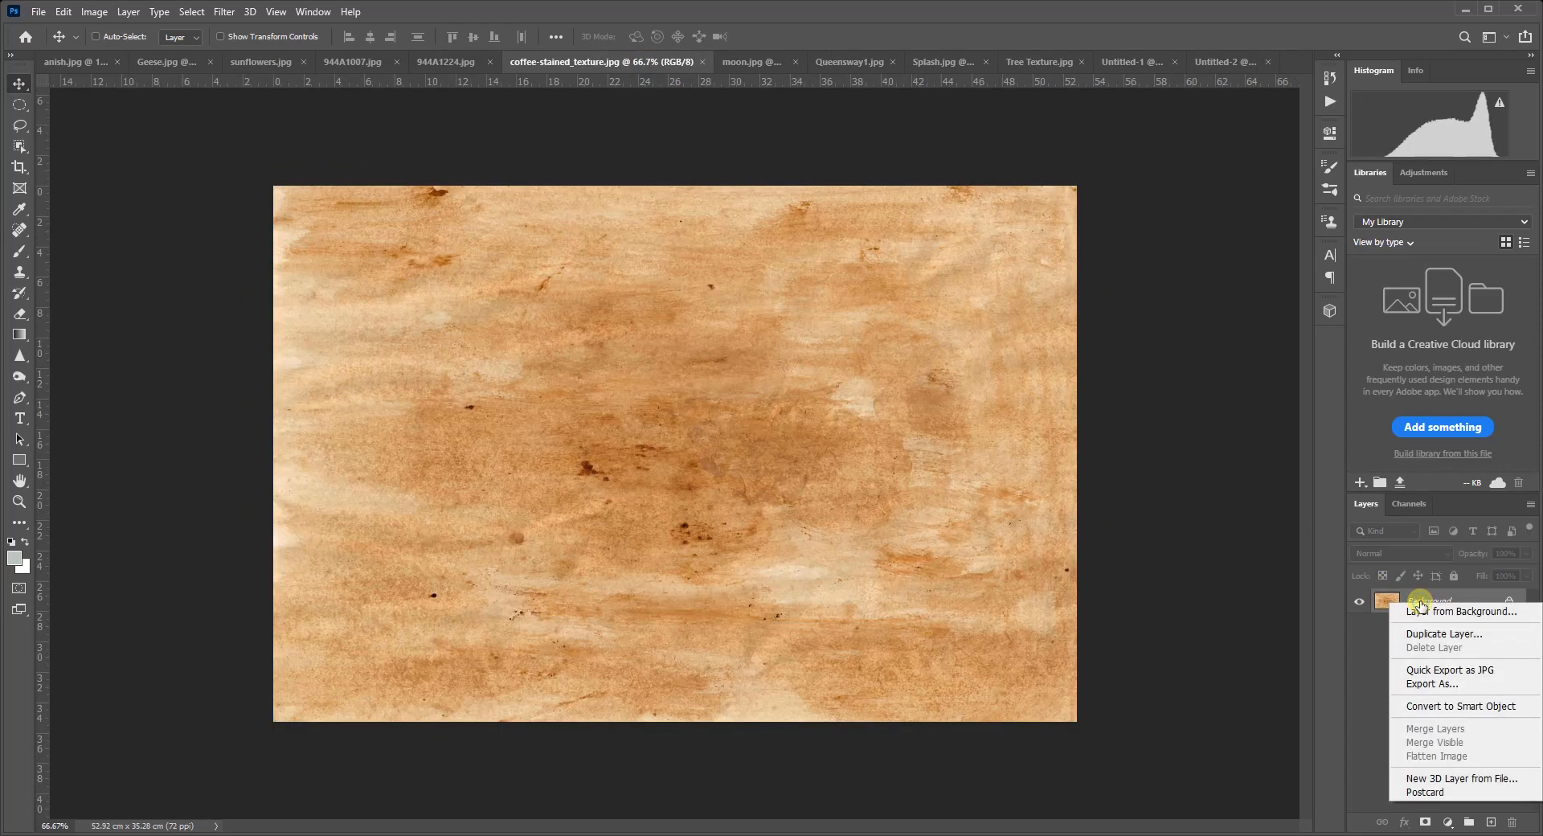
left_click(1420, 633)
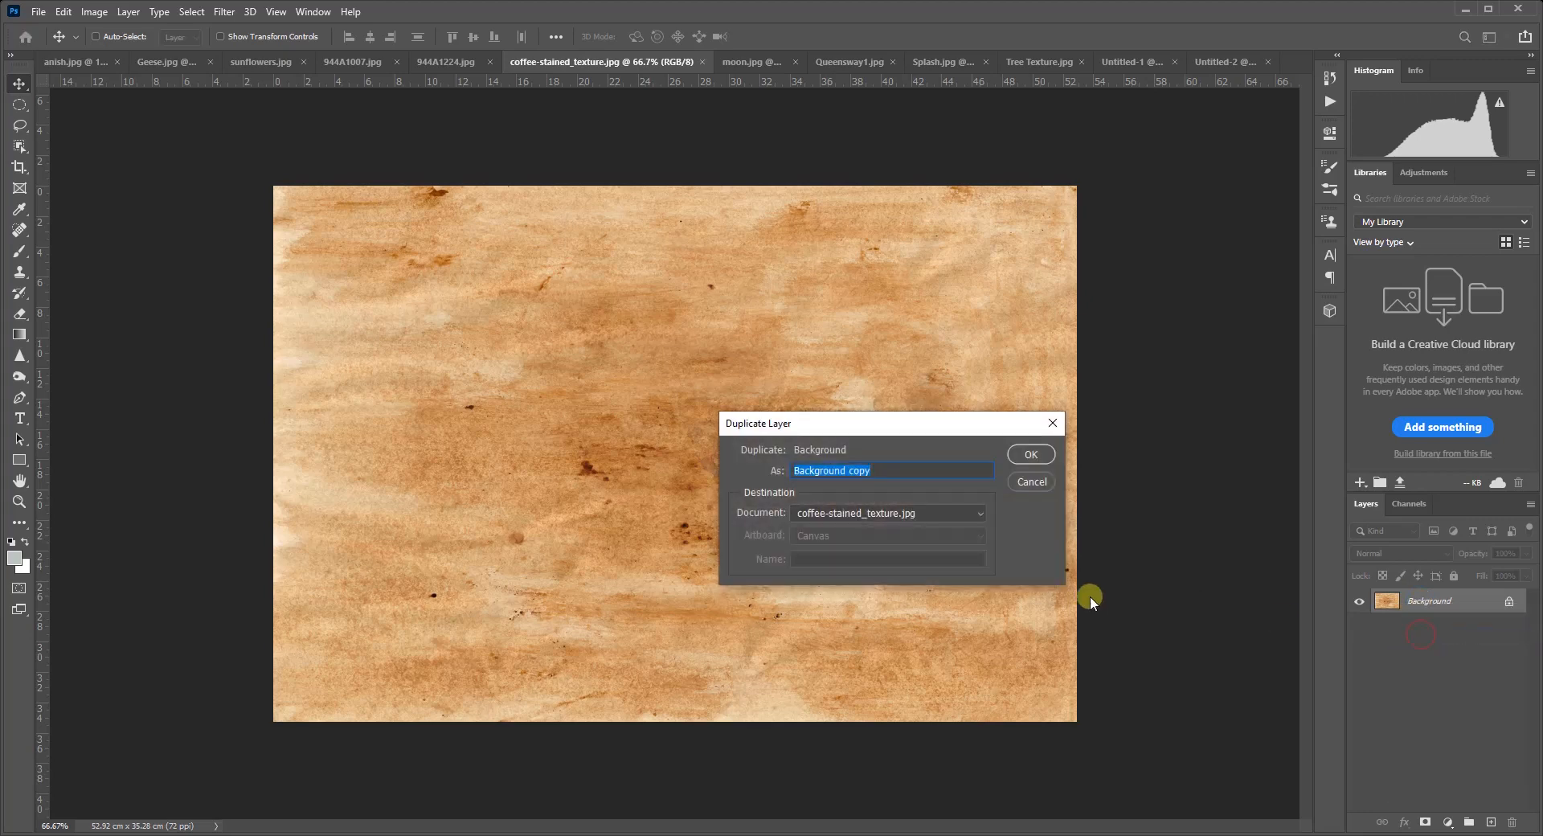
left_click(876, 512)
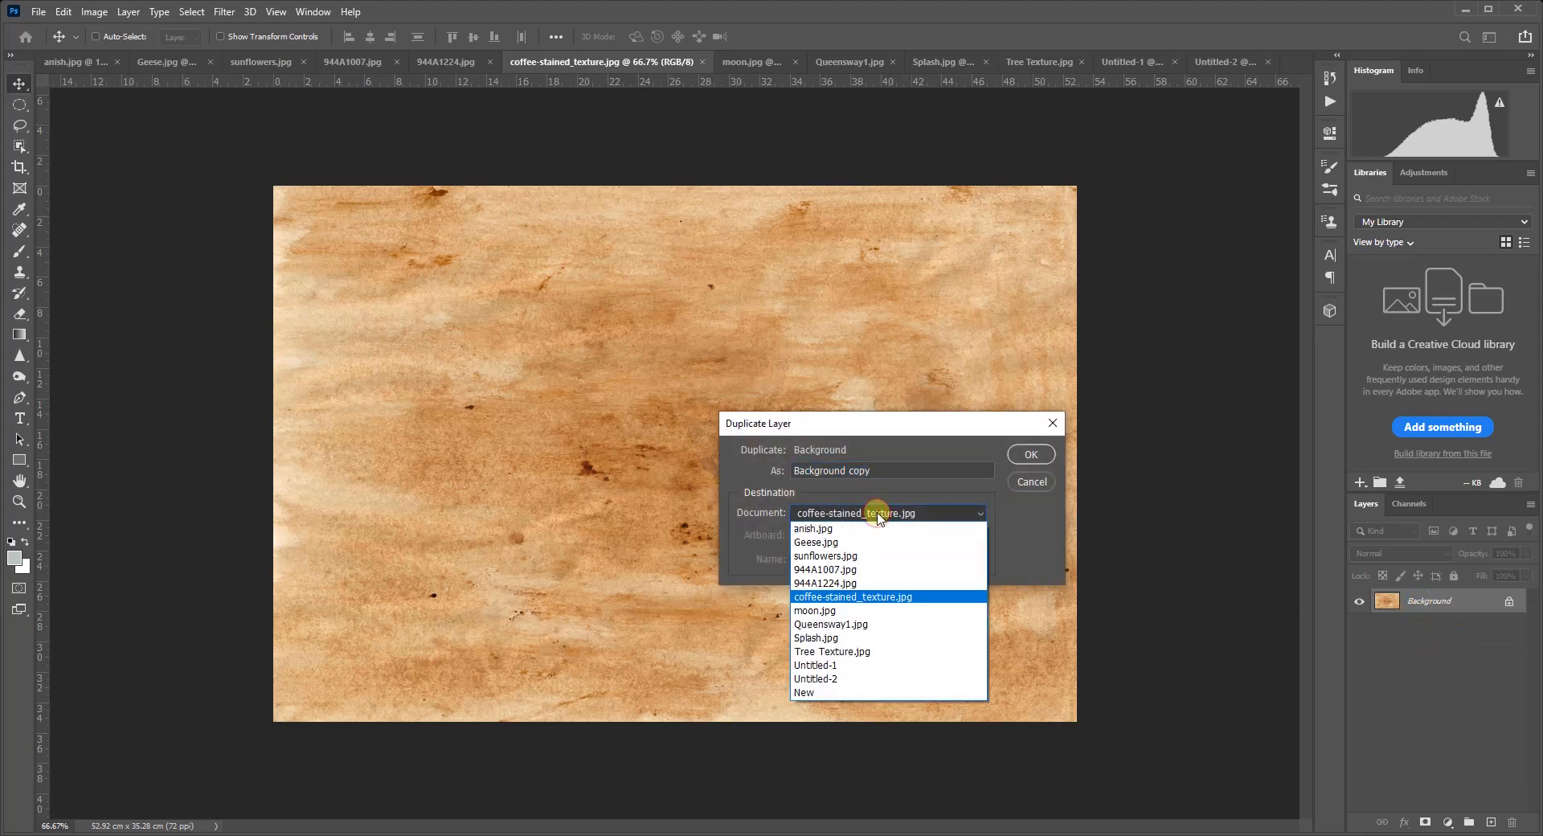
left_click(836, 584)
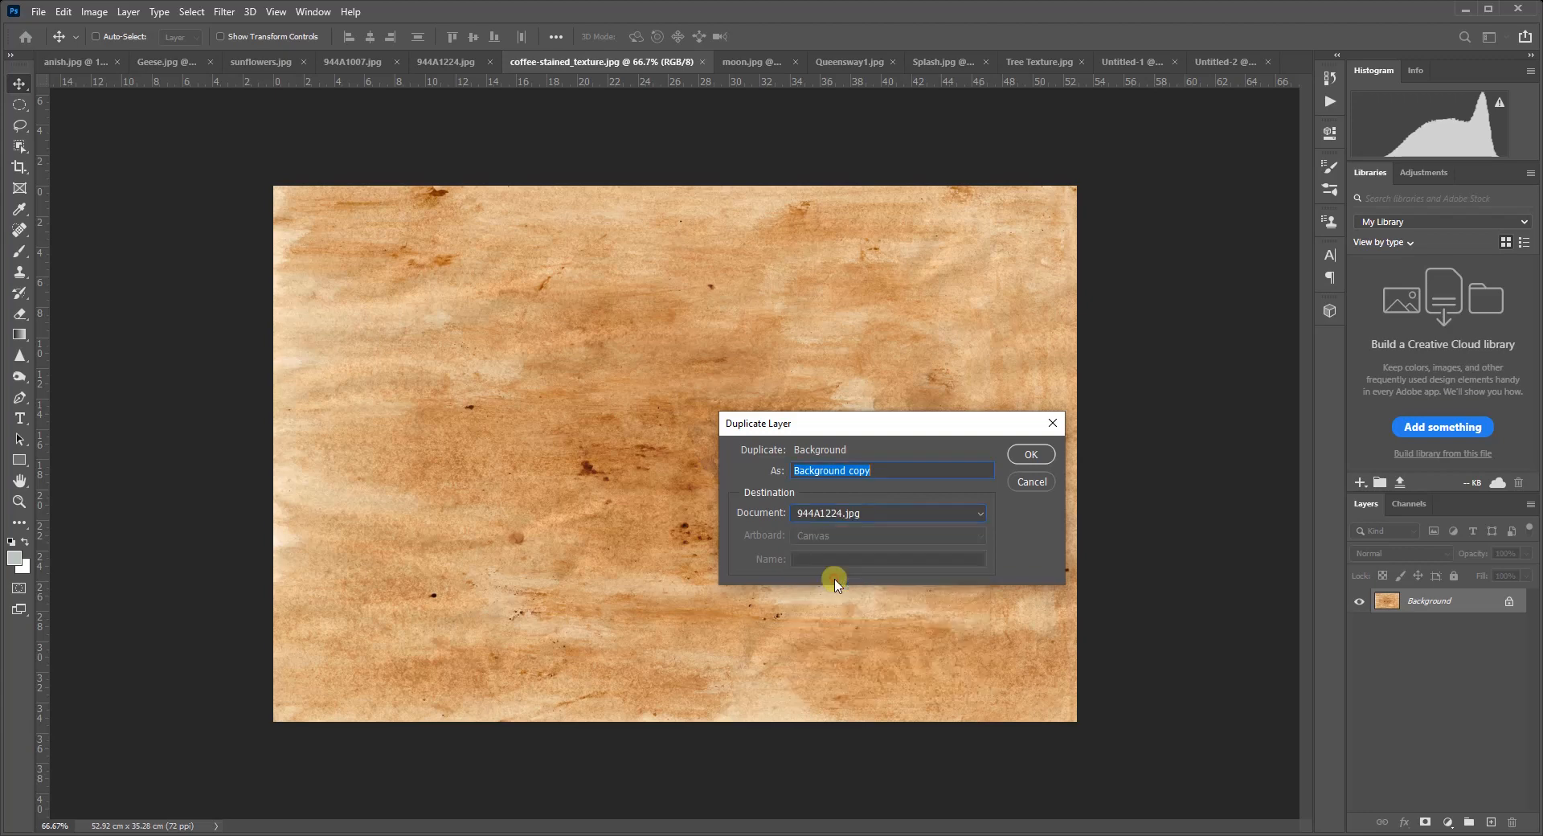
left_click(1025, 456)
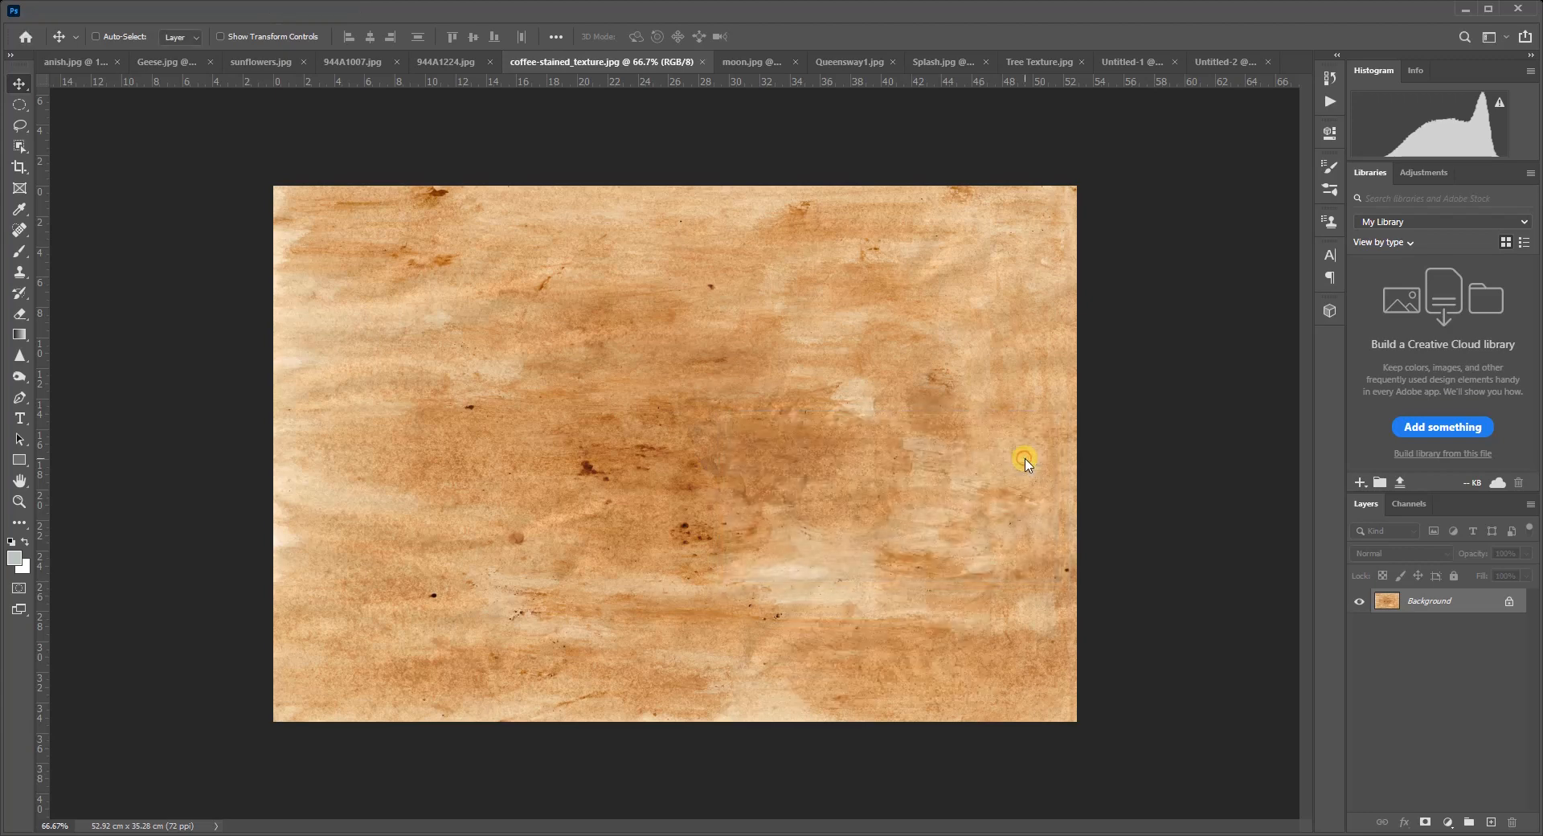
- In 944A1224.jpg, scale the coffee-stained texture layer to 106.67% so it covers the whole flower photo
left_click(440, 61)
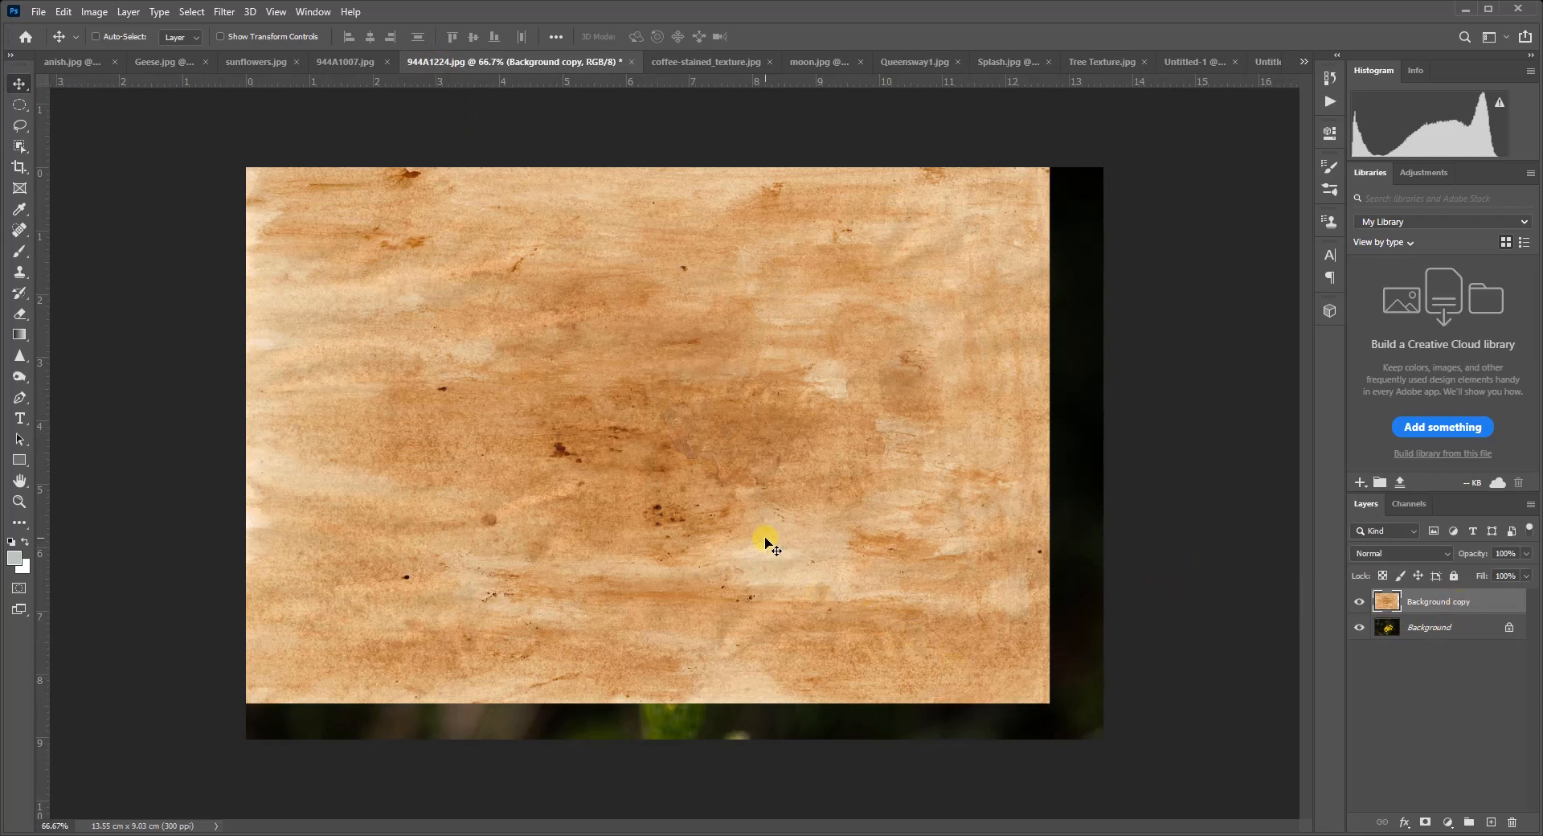
key("ctrl+t")
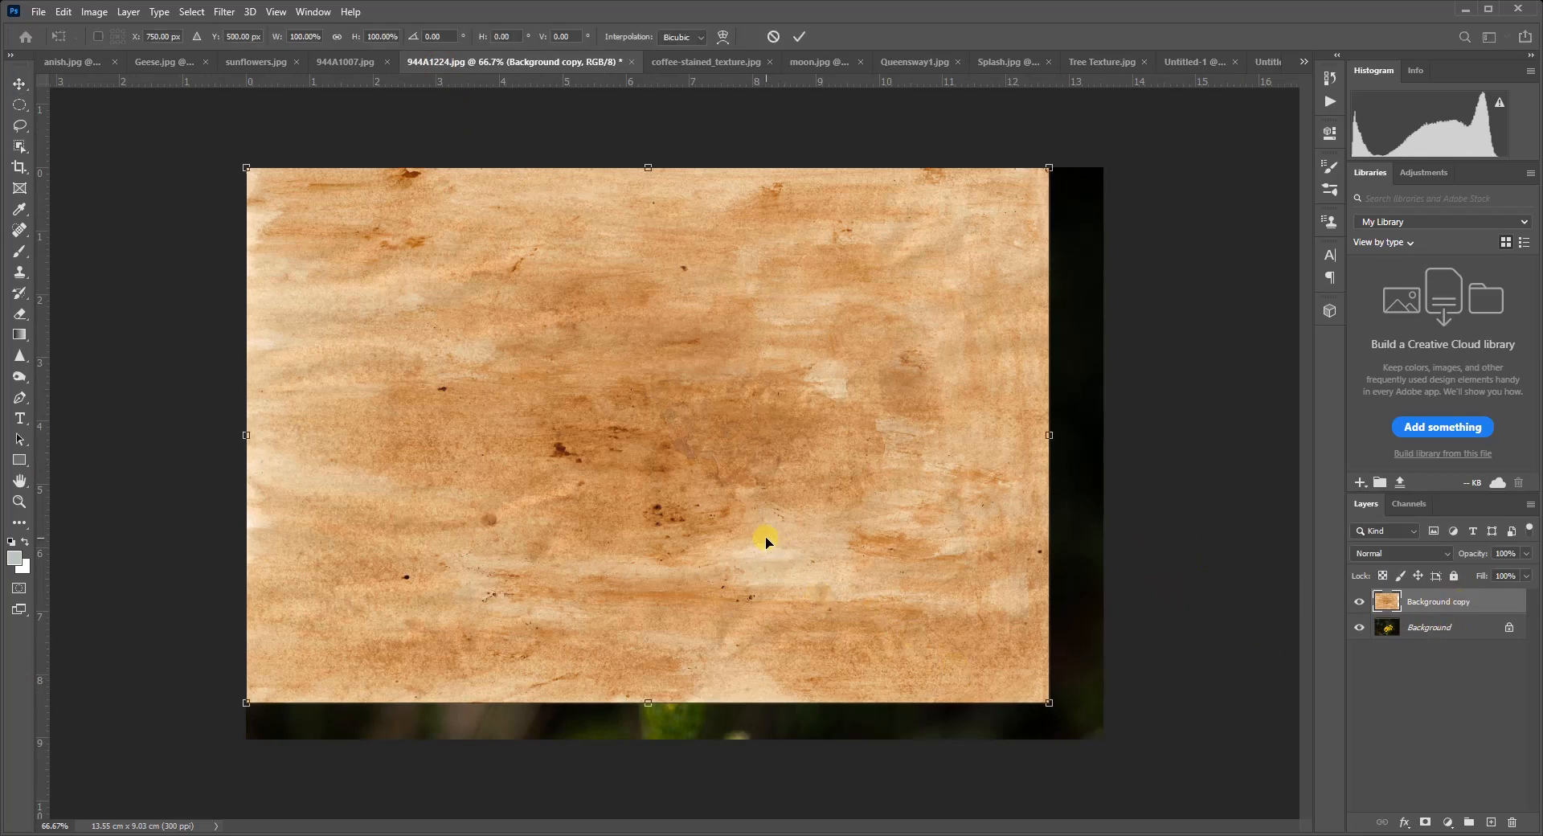
left_click_drag(1048, 705, 1104, 735)
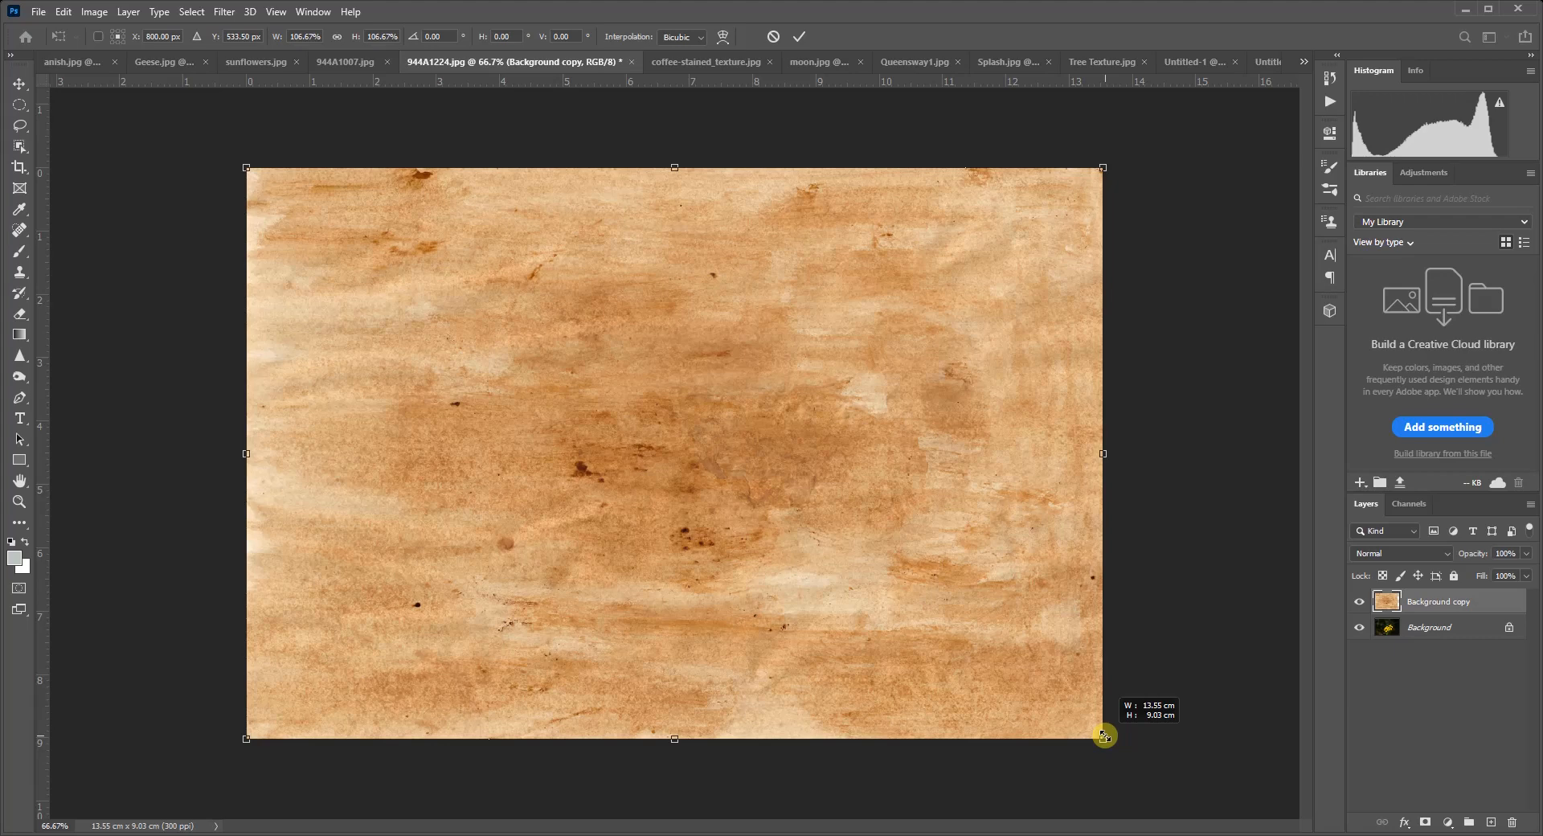
left_click(798, 37)
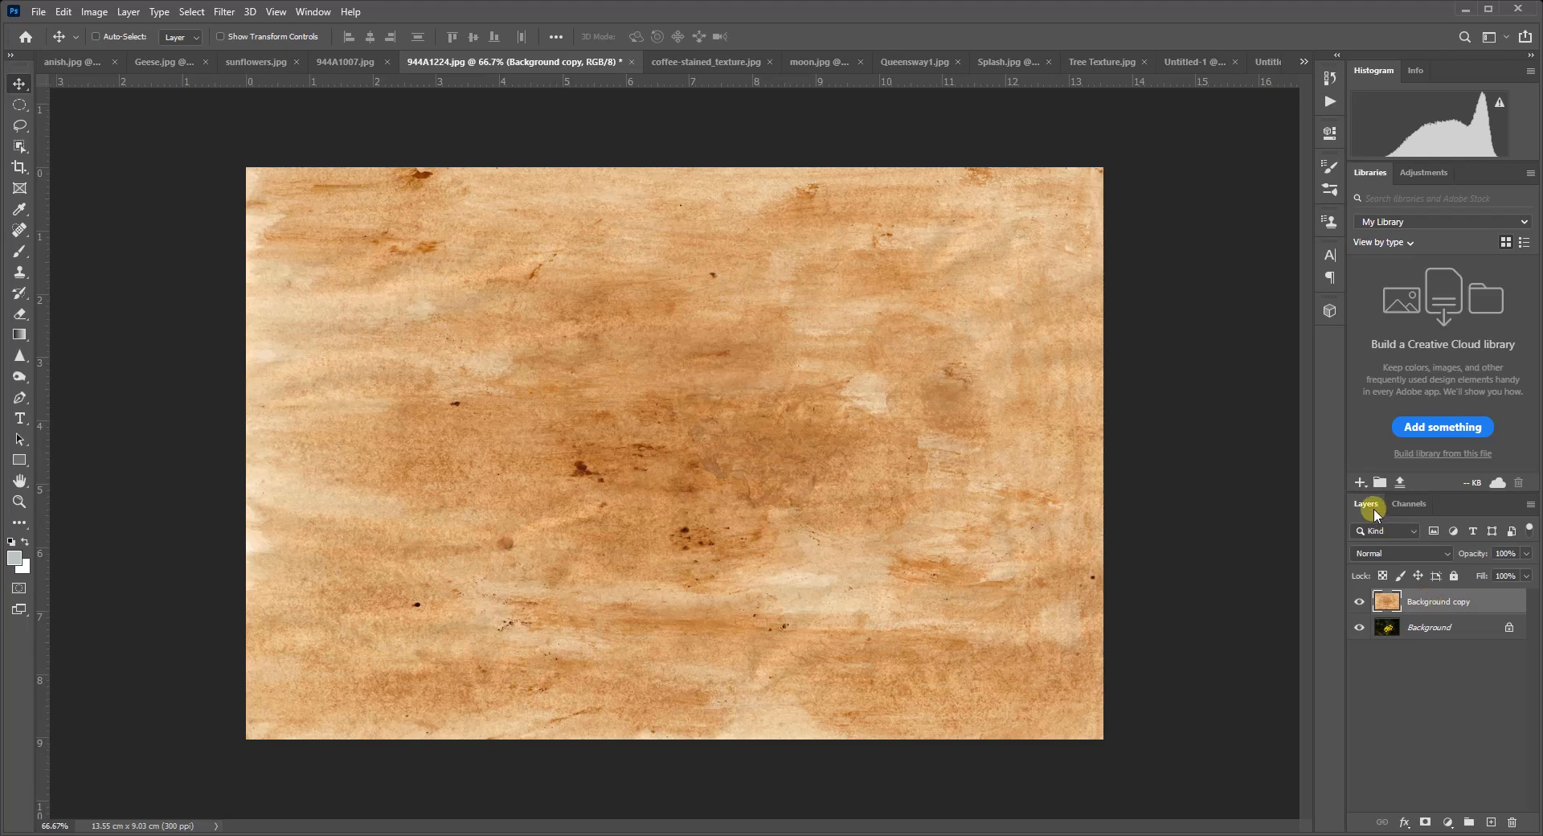
- Set the texture layer's blend mode to Overlay and its opacity to 69%
left_click(1382, 551)
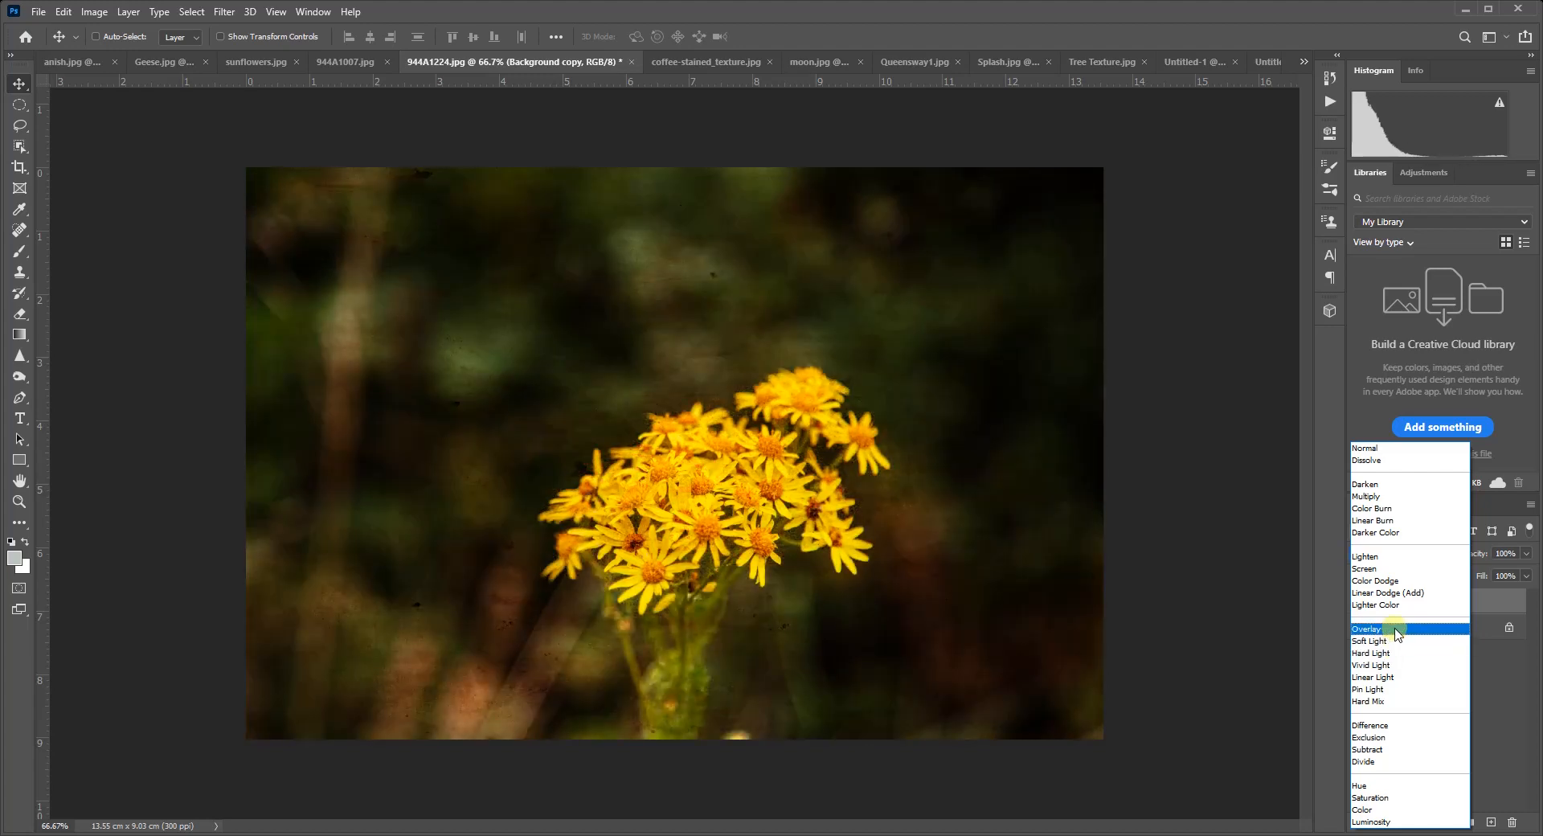
left_click(1396, 631)
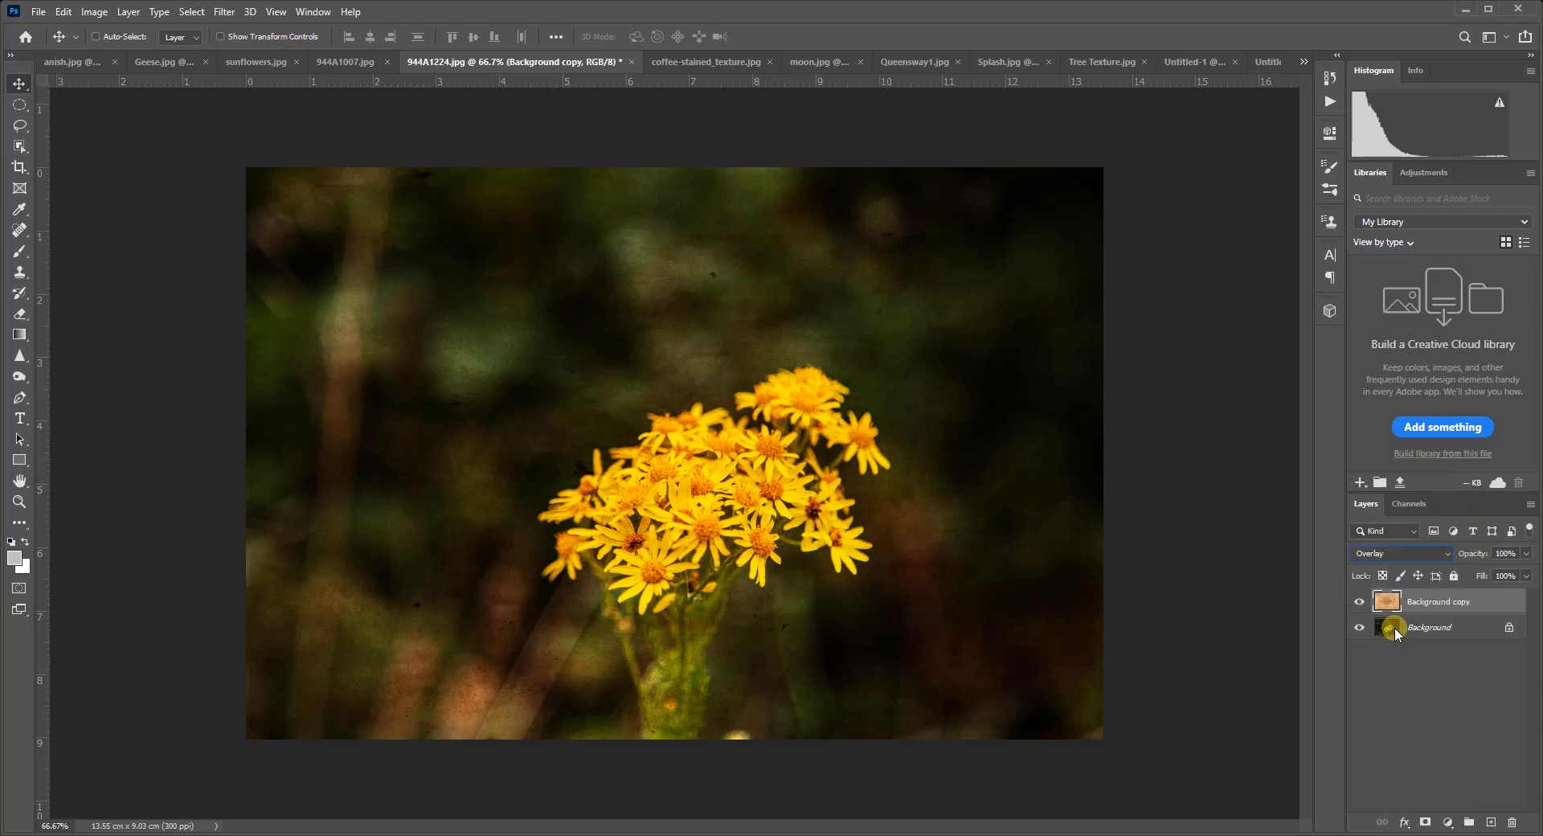
left_click_drag(1472, 556, 1447, 562)
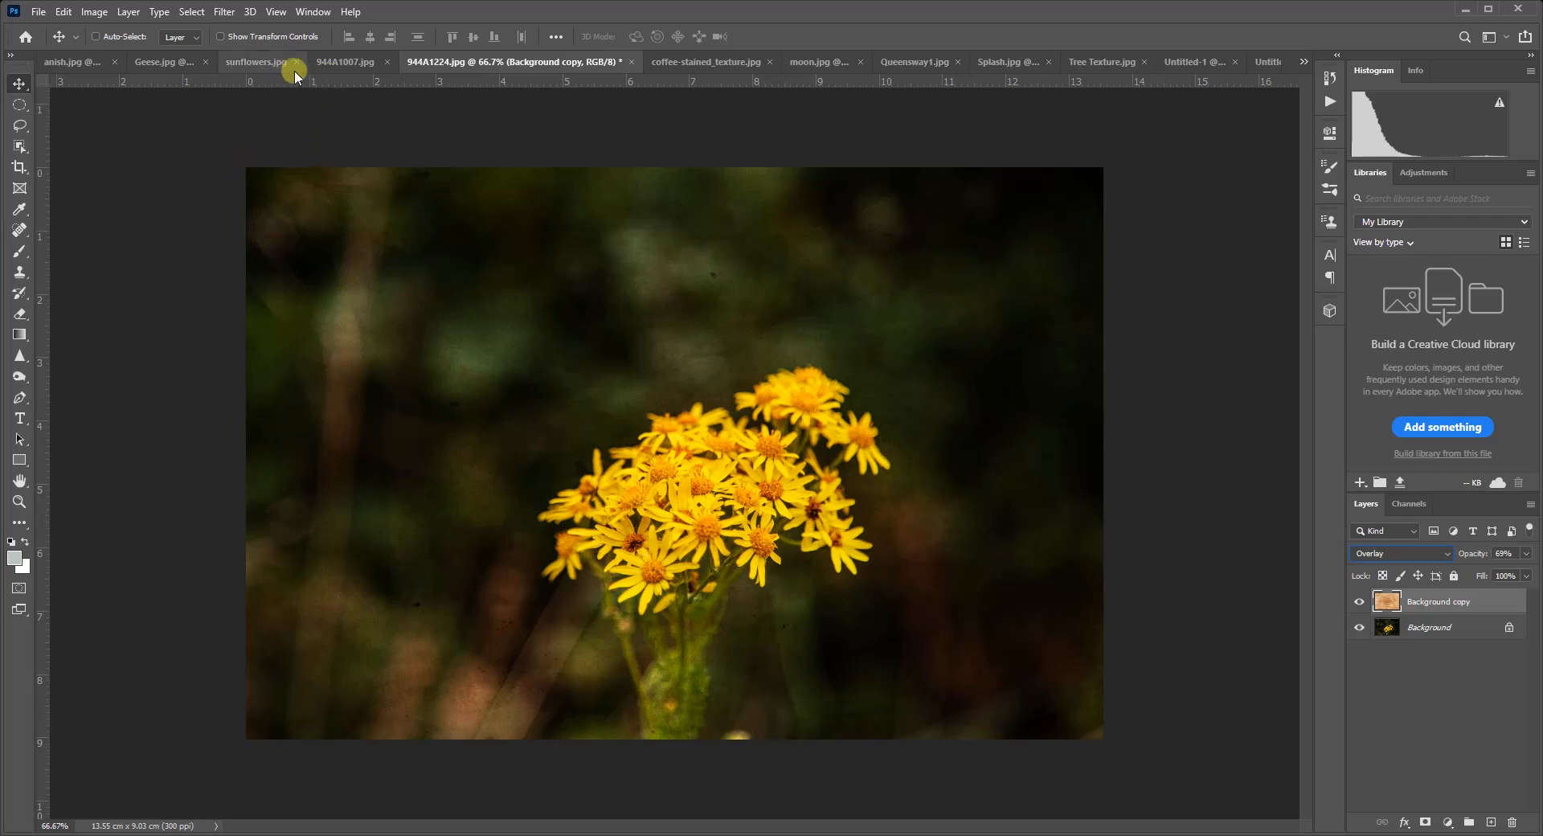
- Delete Layer 1 from 944A1007.jpg and duplicate the Background layer of coffee-stained_texture.jpg into that document as Background copy
left_click(330, 63)
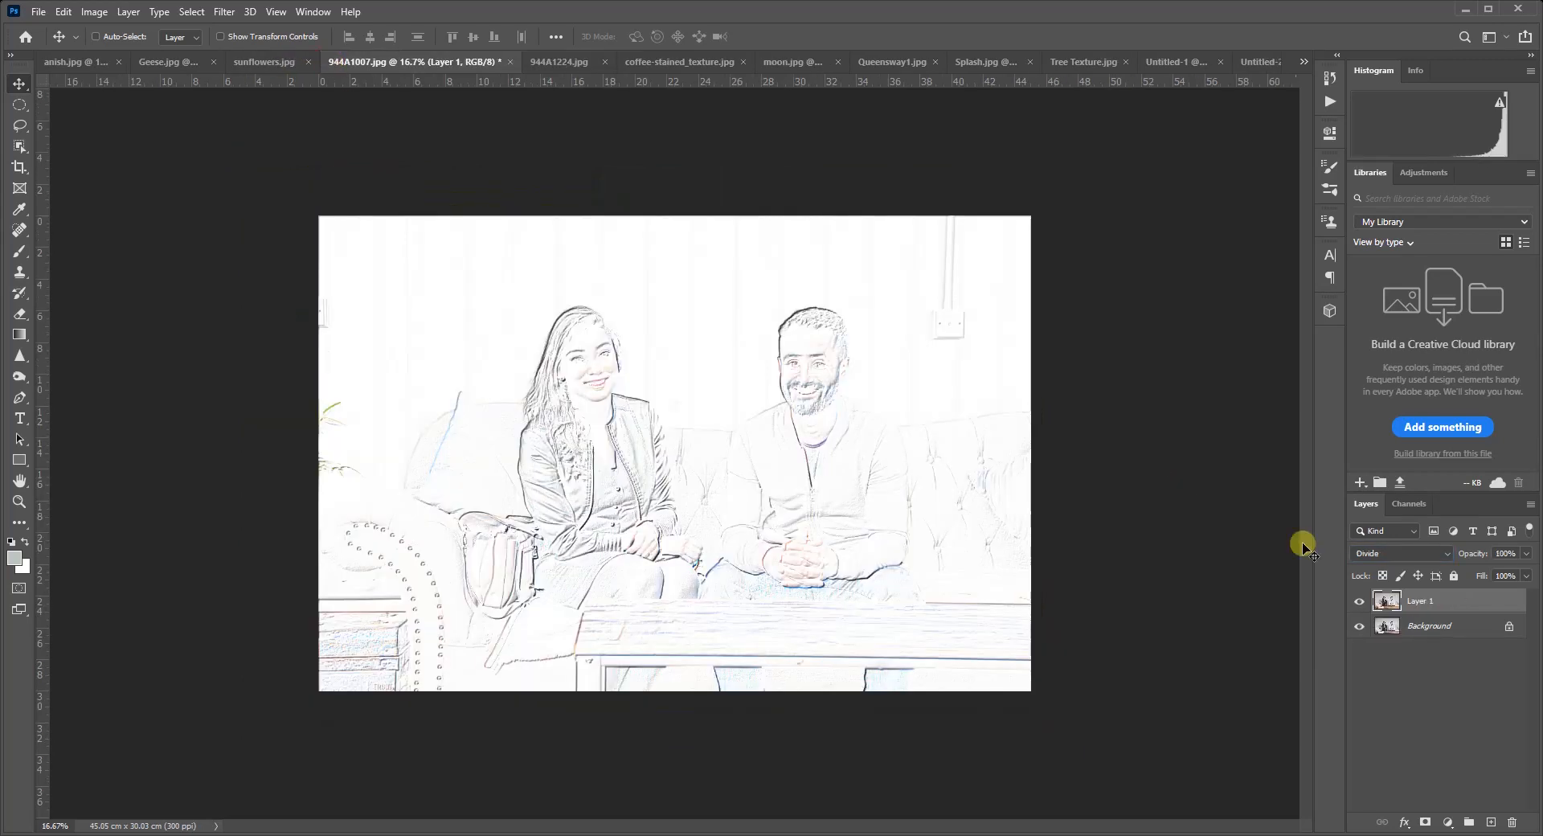
left_click_drag(1441, 598, 1511, 822)
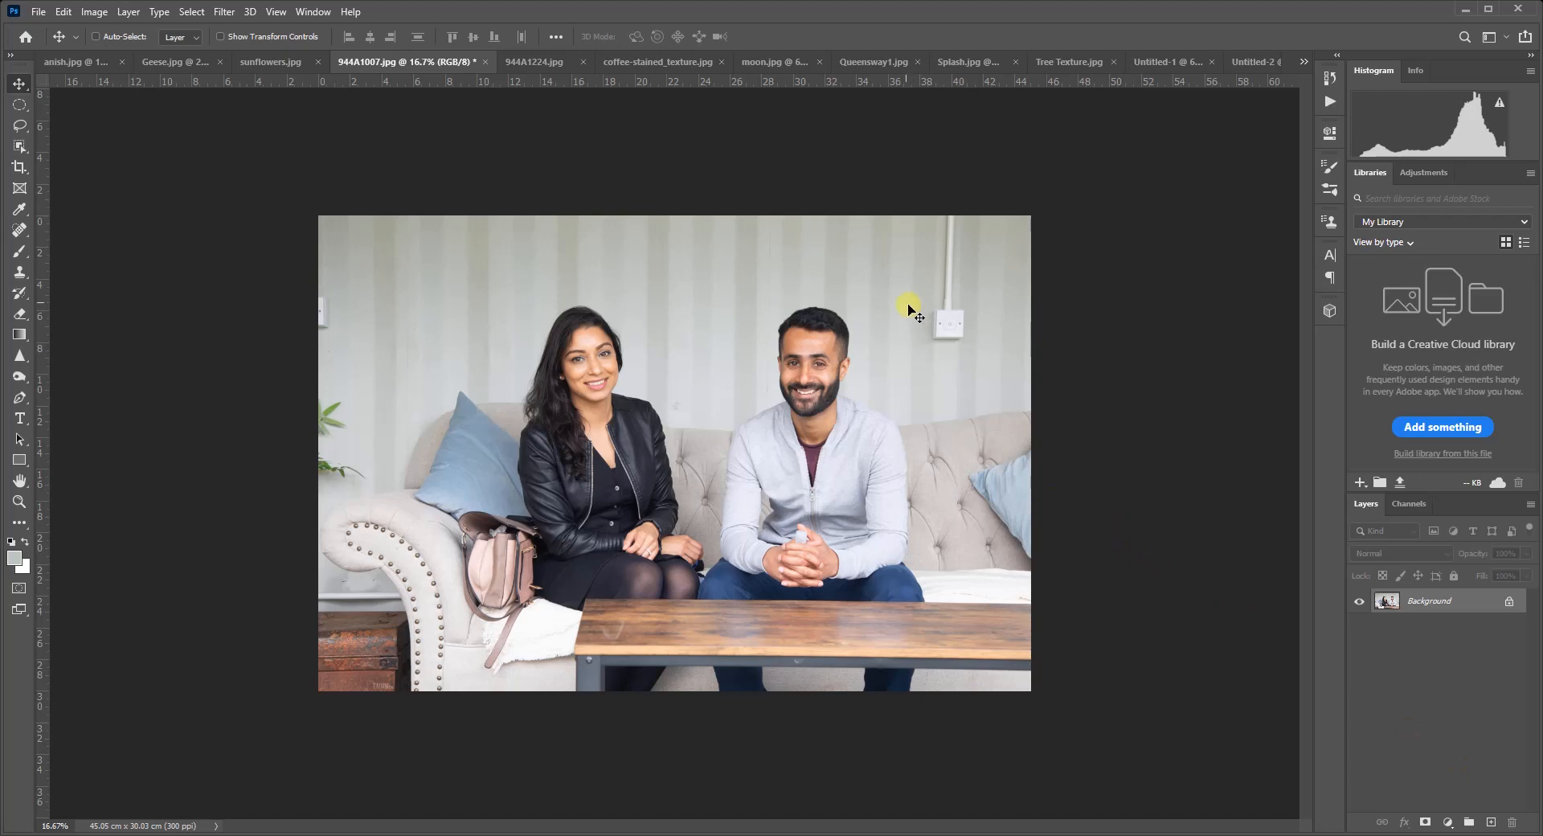
left_click(668, 62)
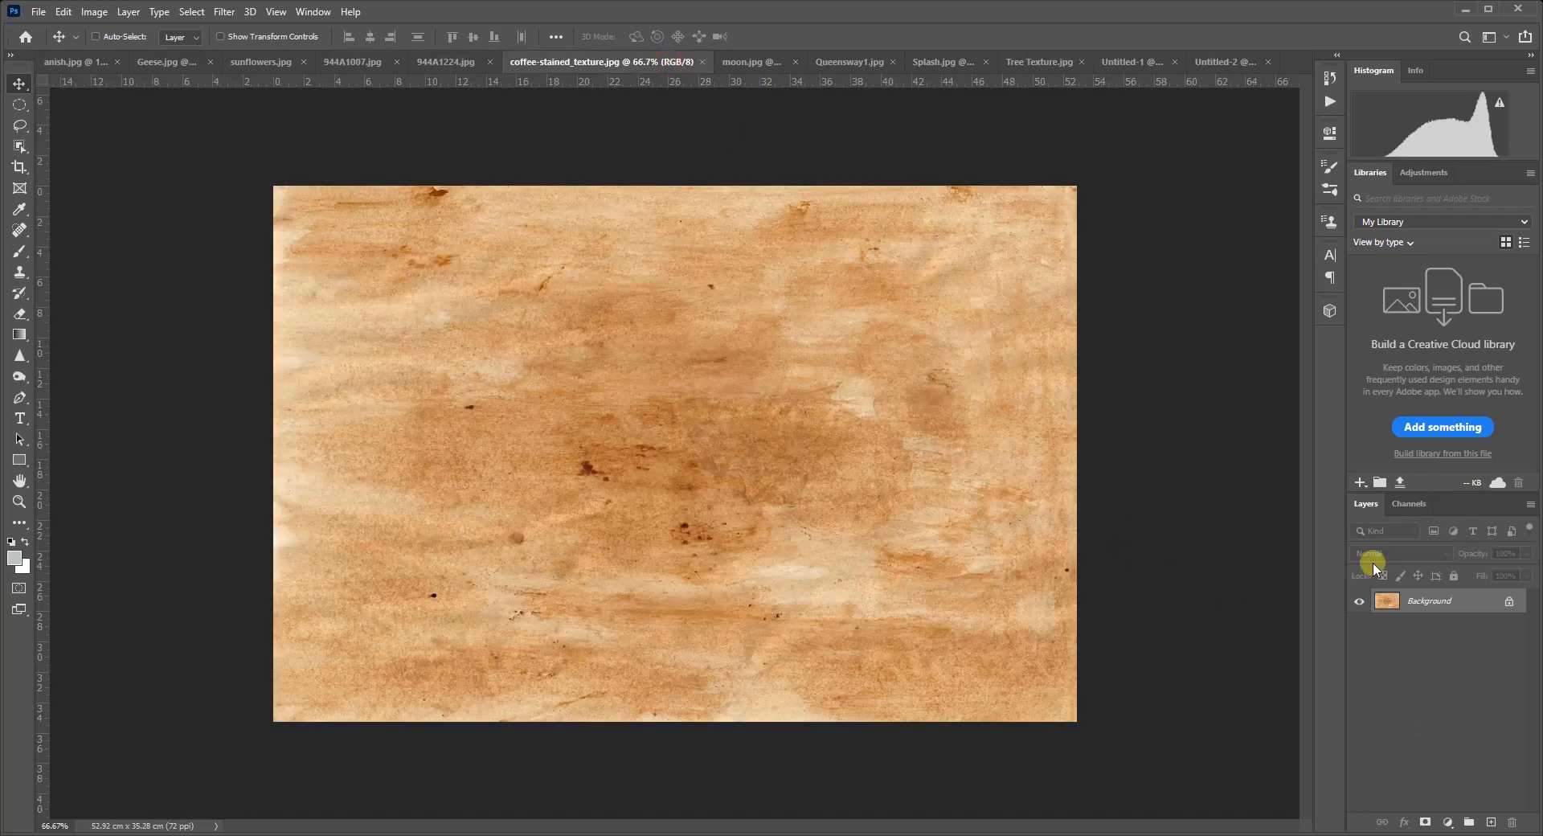
right_click(1419, 596)
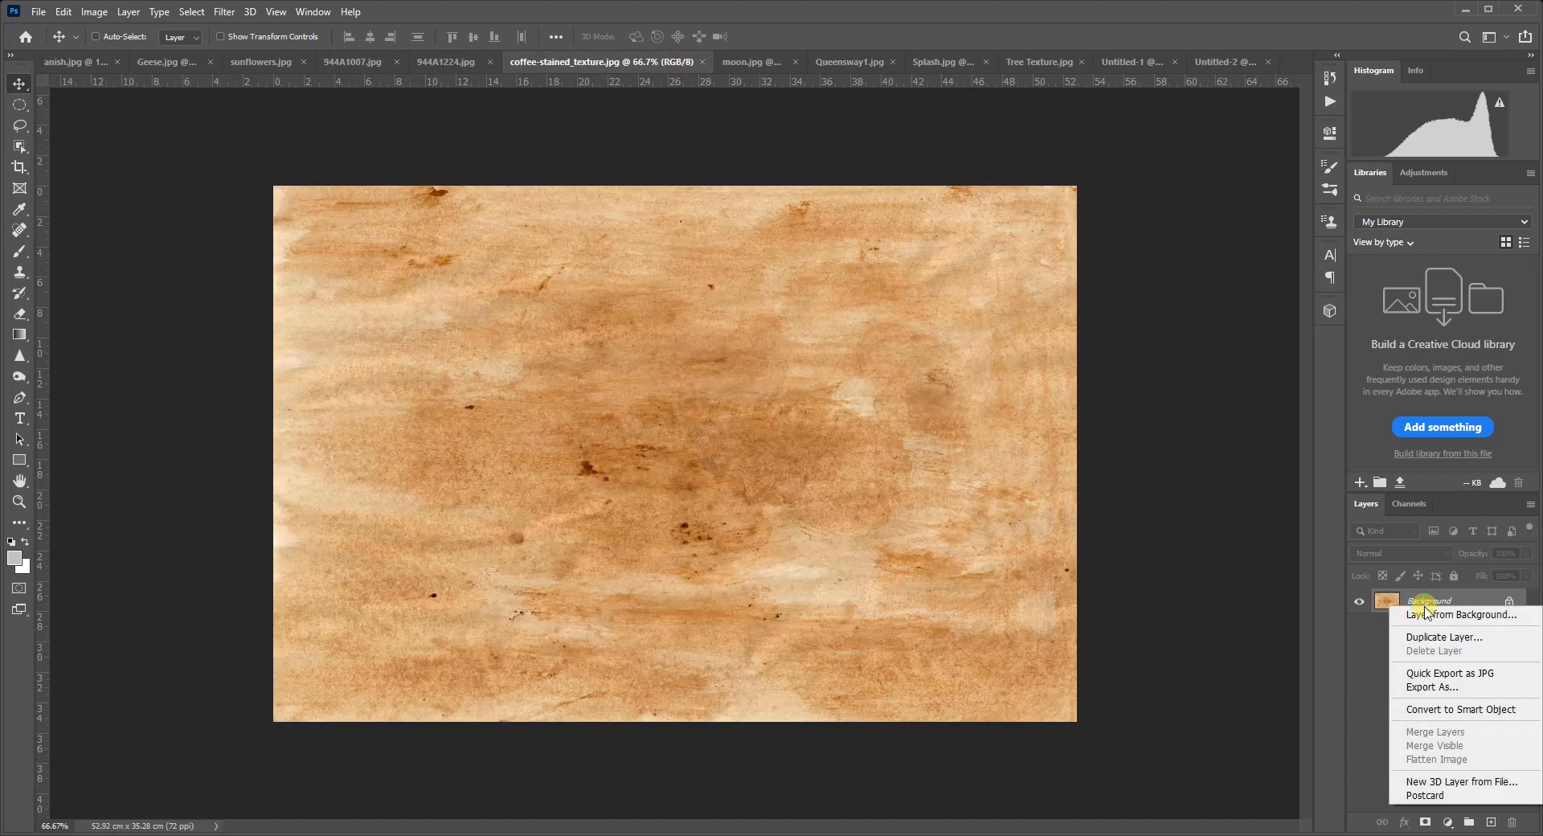
left_click(1424, 637)
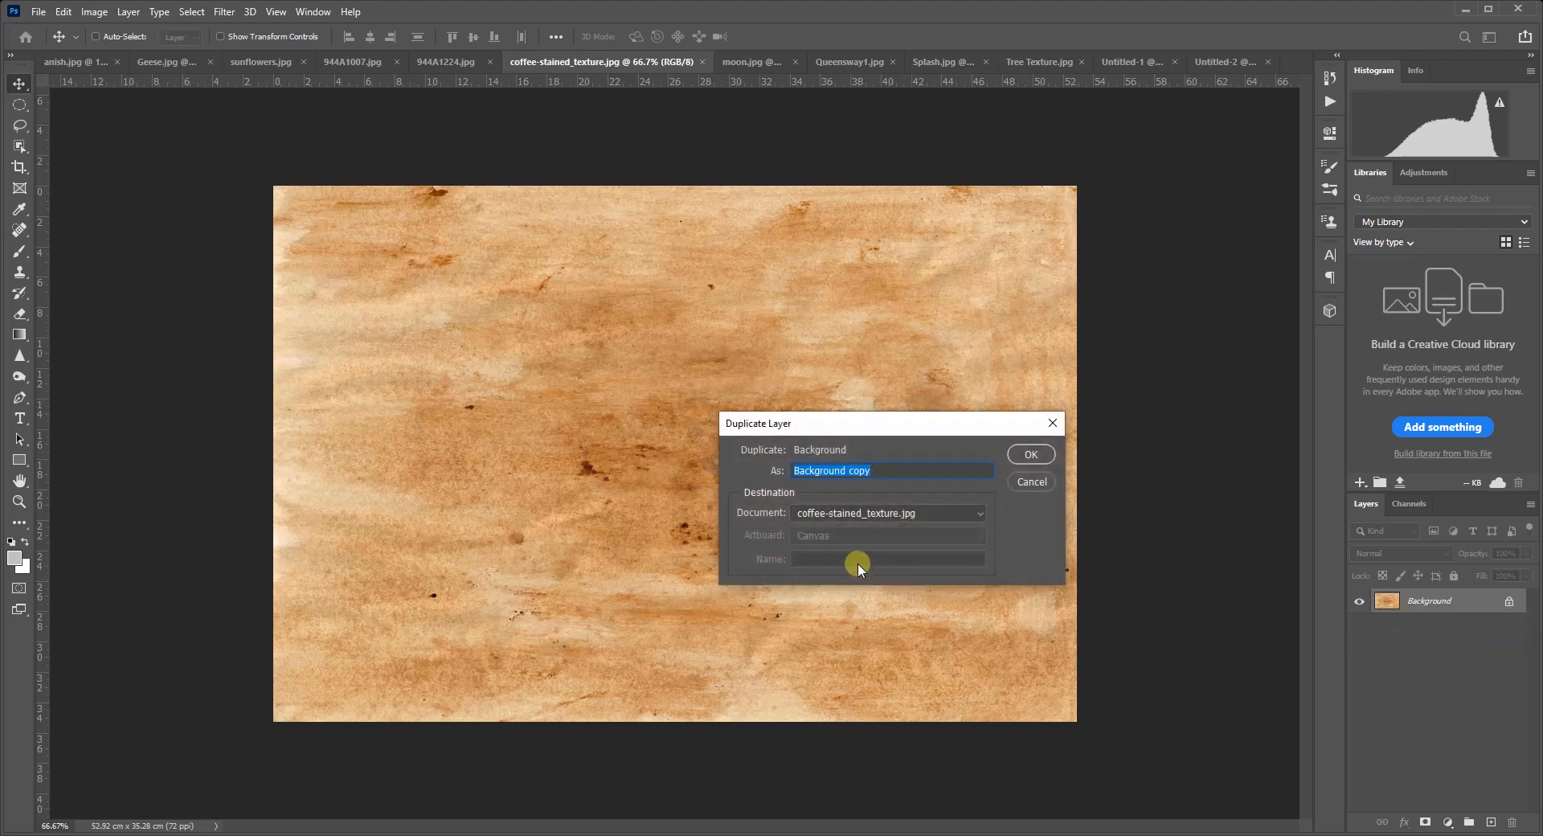
left_click(871, 513)
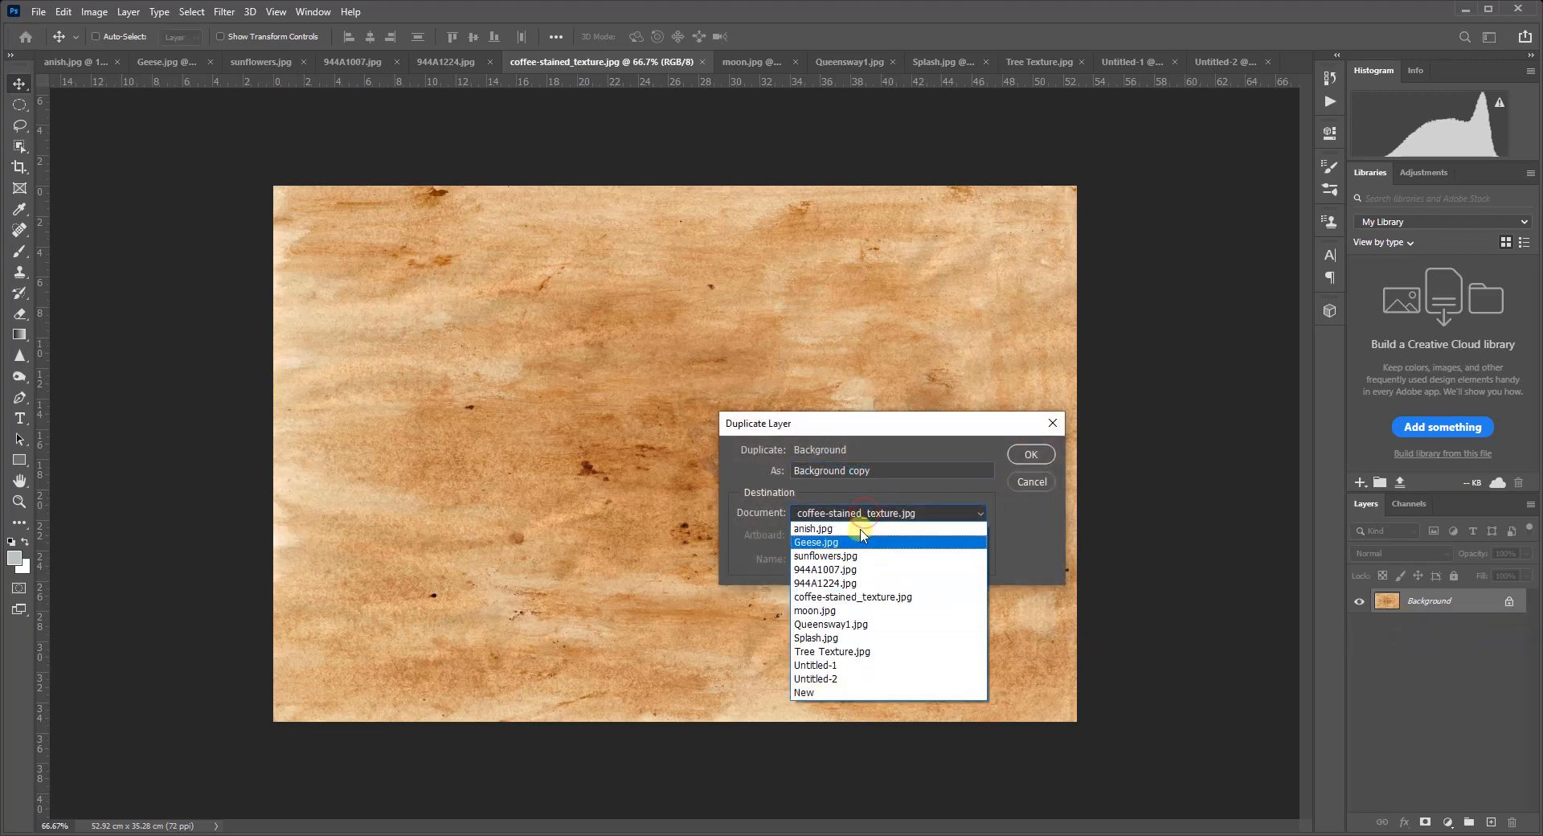
left_click(844, 569)
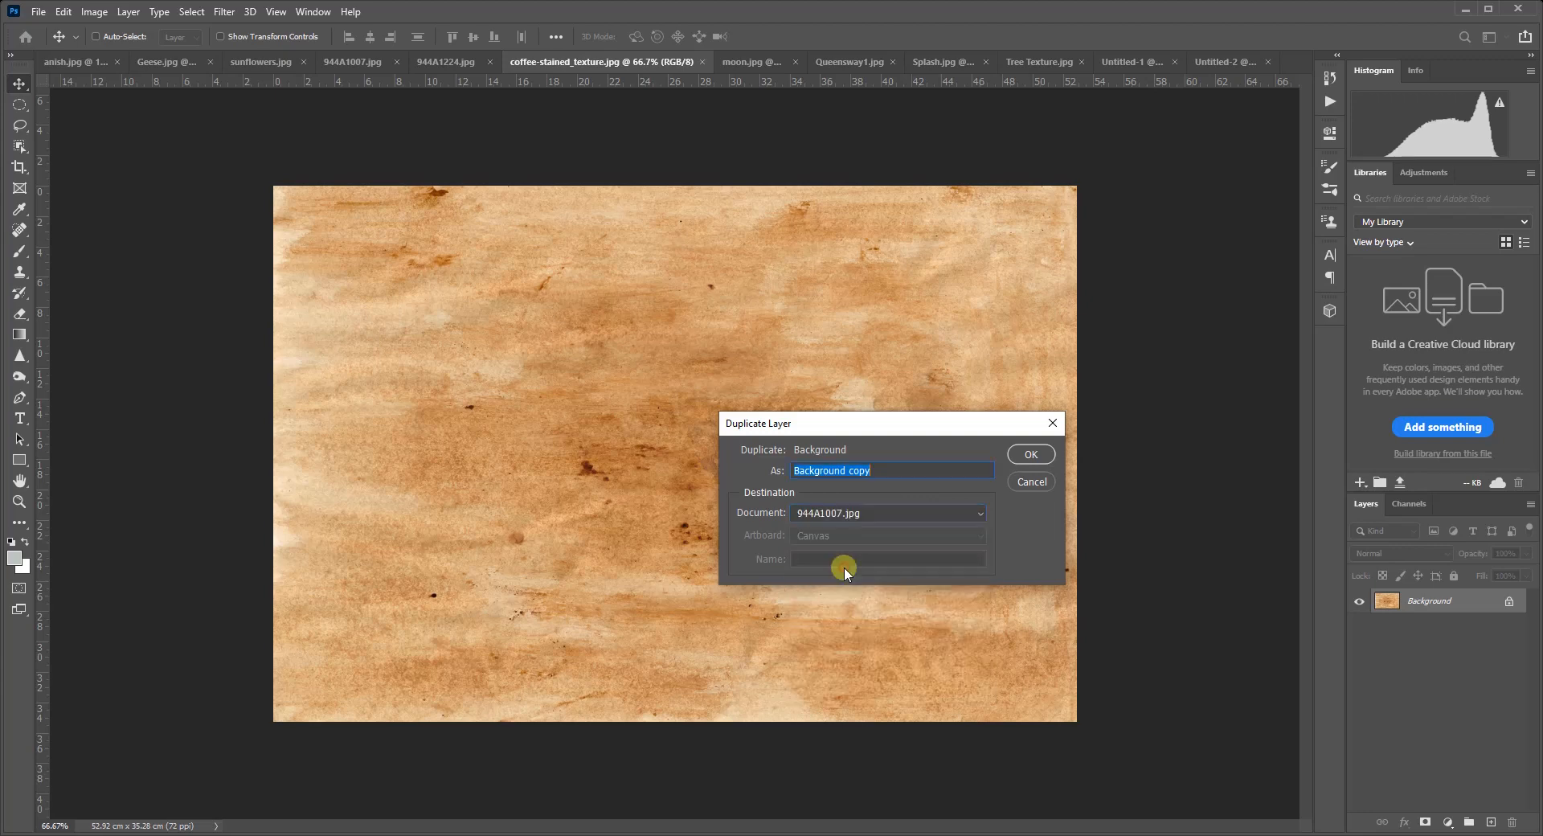
left_click(1030, 454)
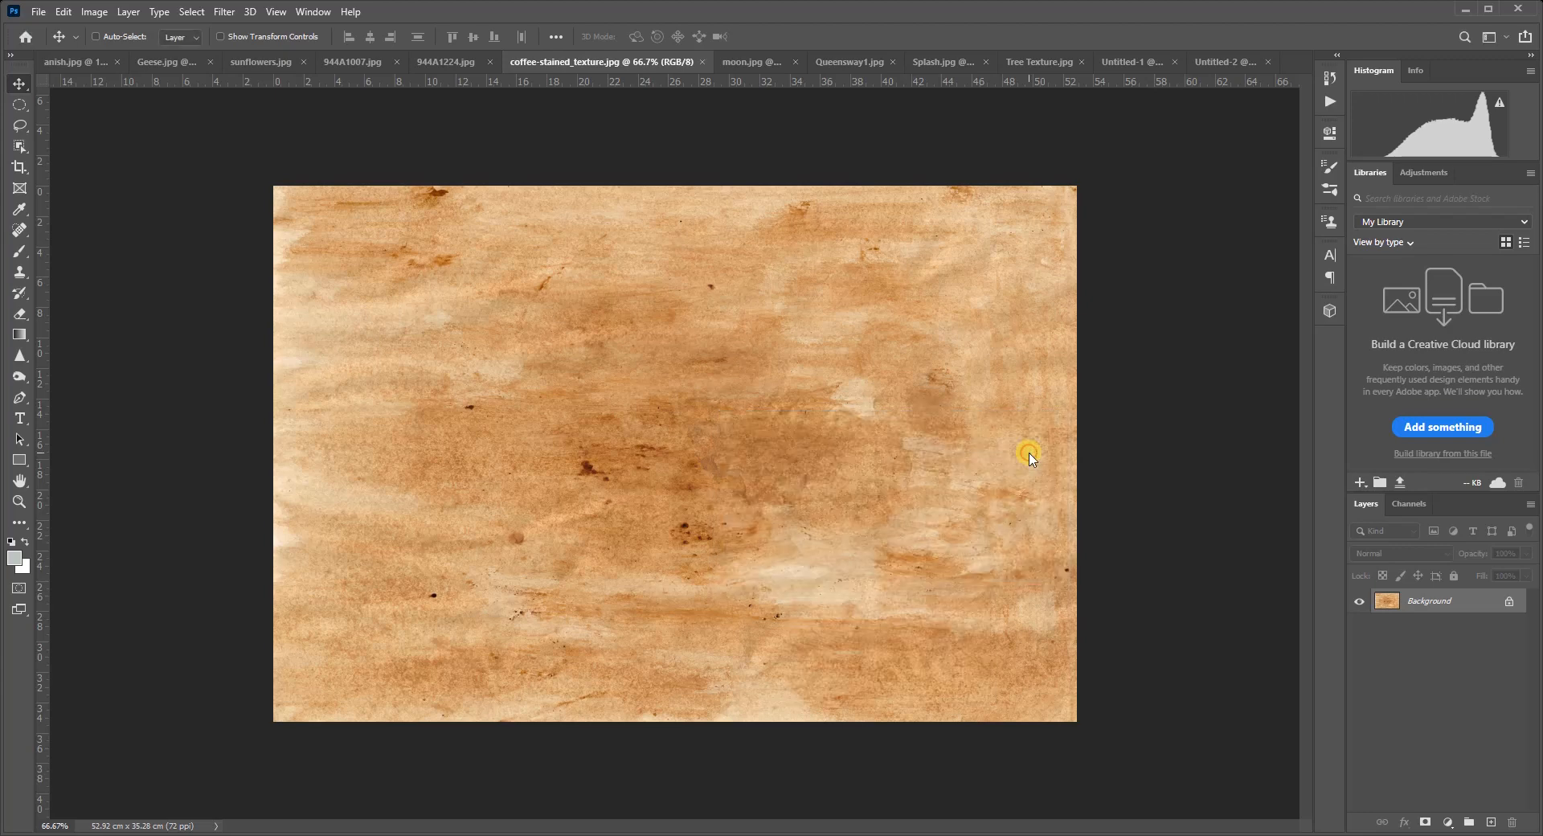
- In 944A1007.jpg, scale the texture layer to about 358% so it covers the whole photo of the couple
left_click(335, 61)
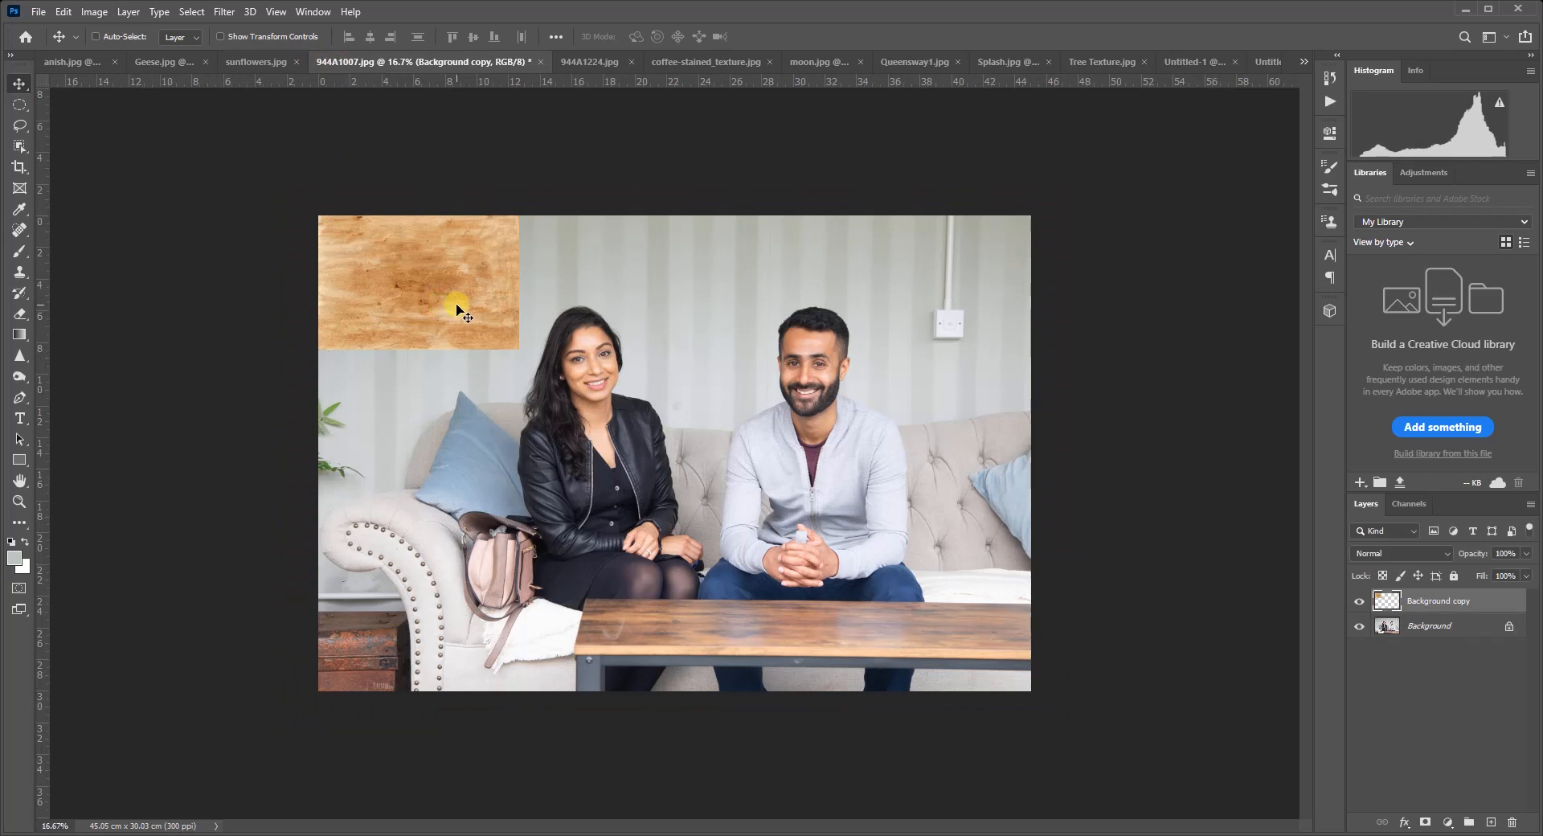
key("ctrl+t")
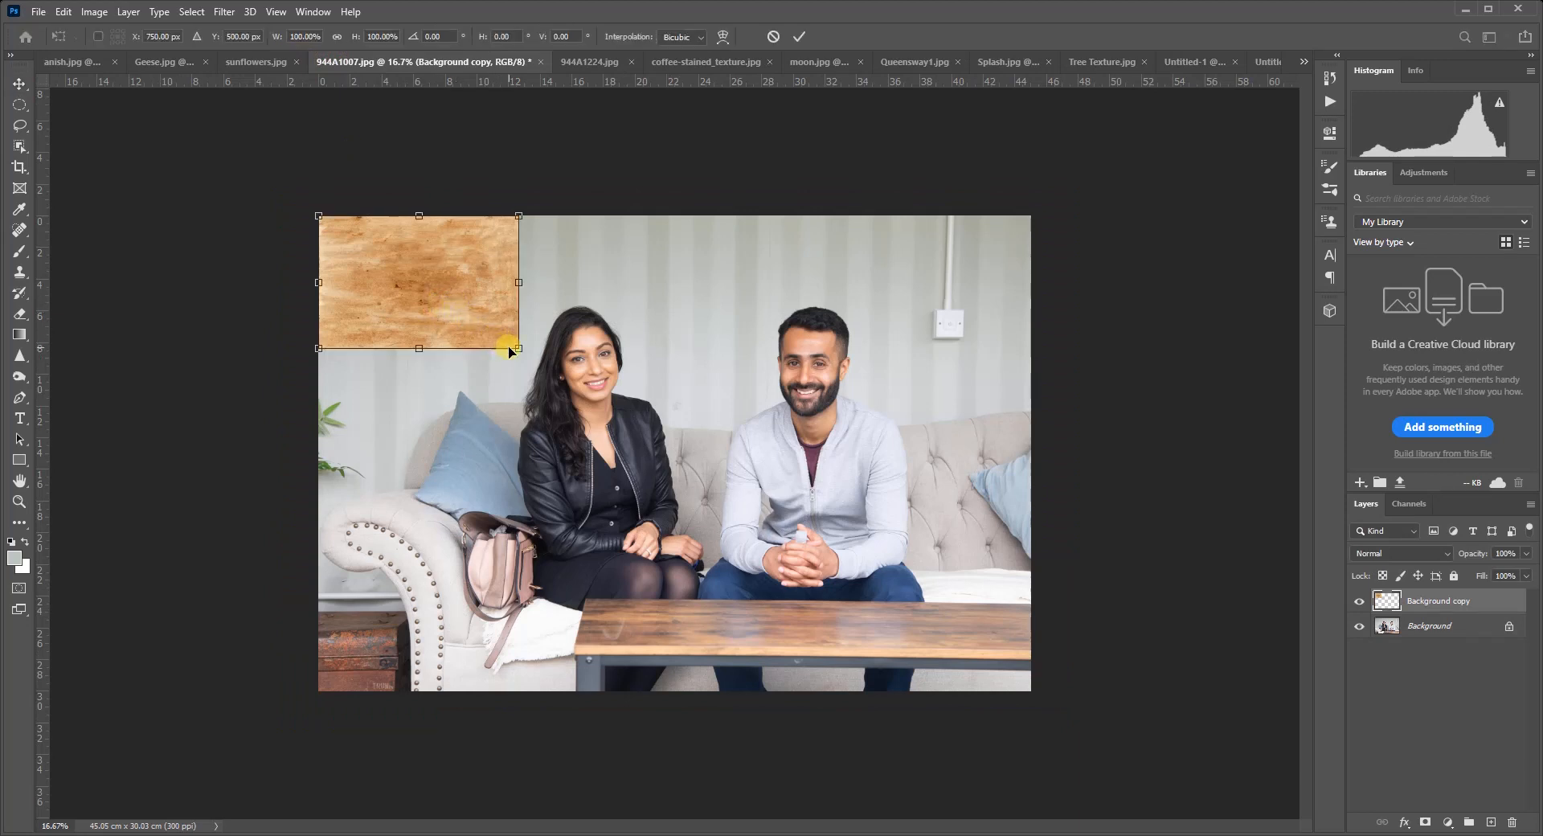
left_click_drag(517, 347, 1040, 687)
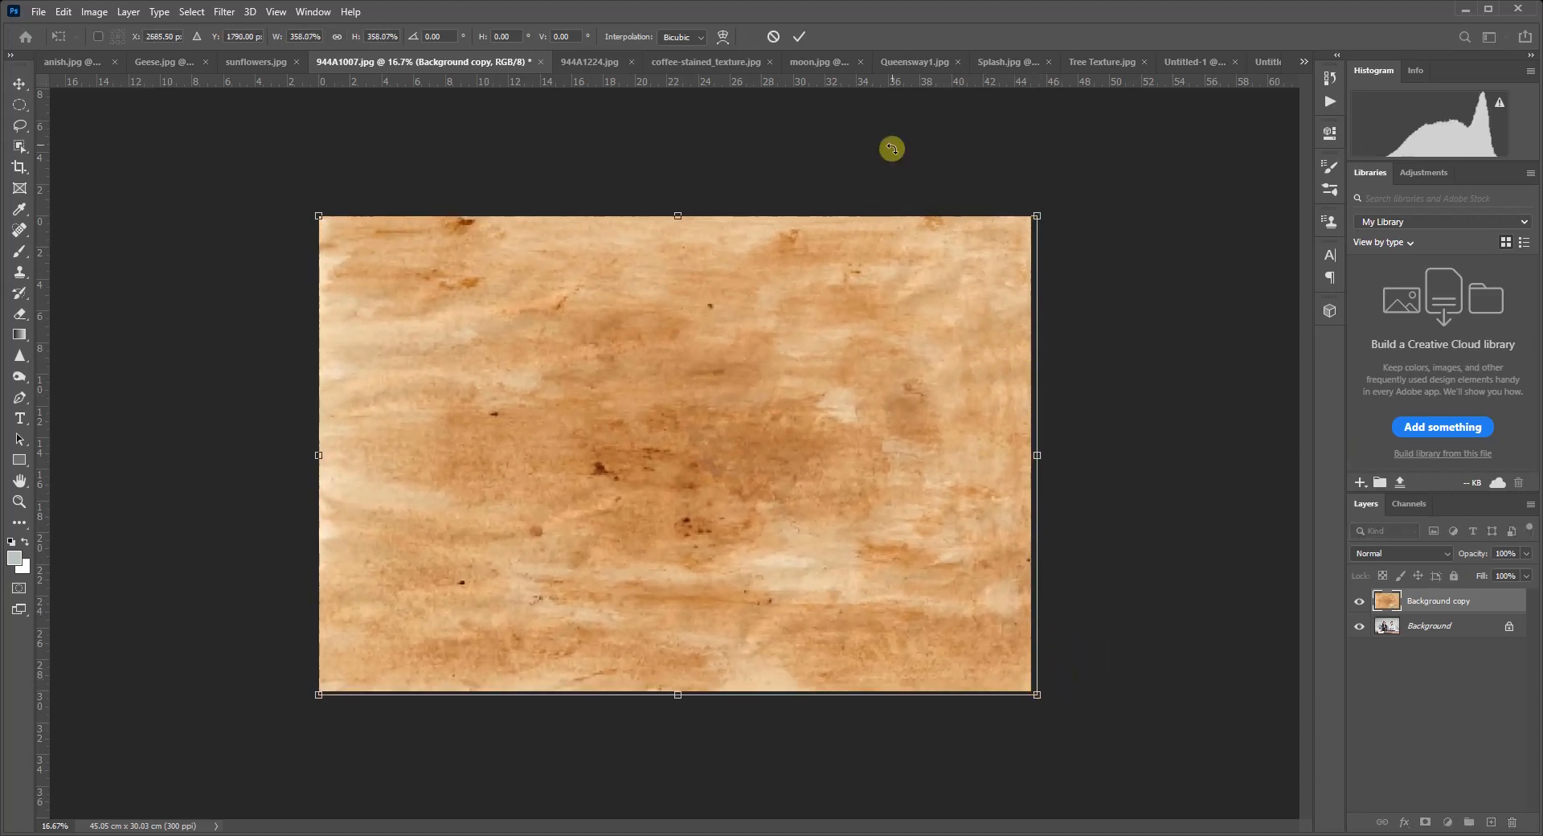
left_click(798, 36)
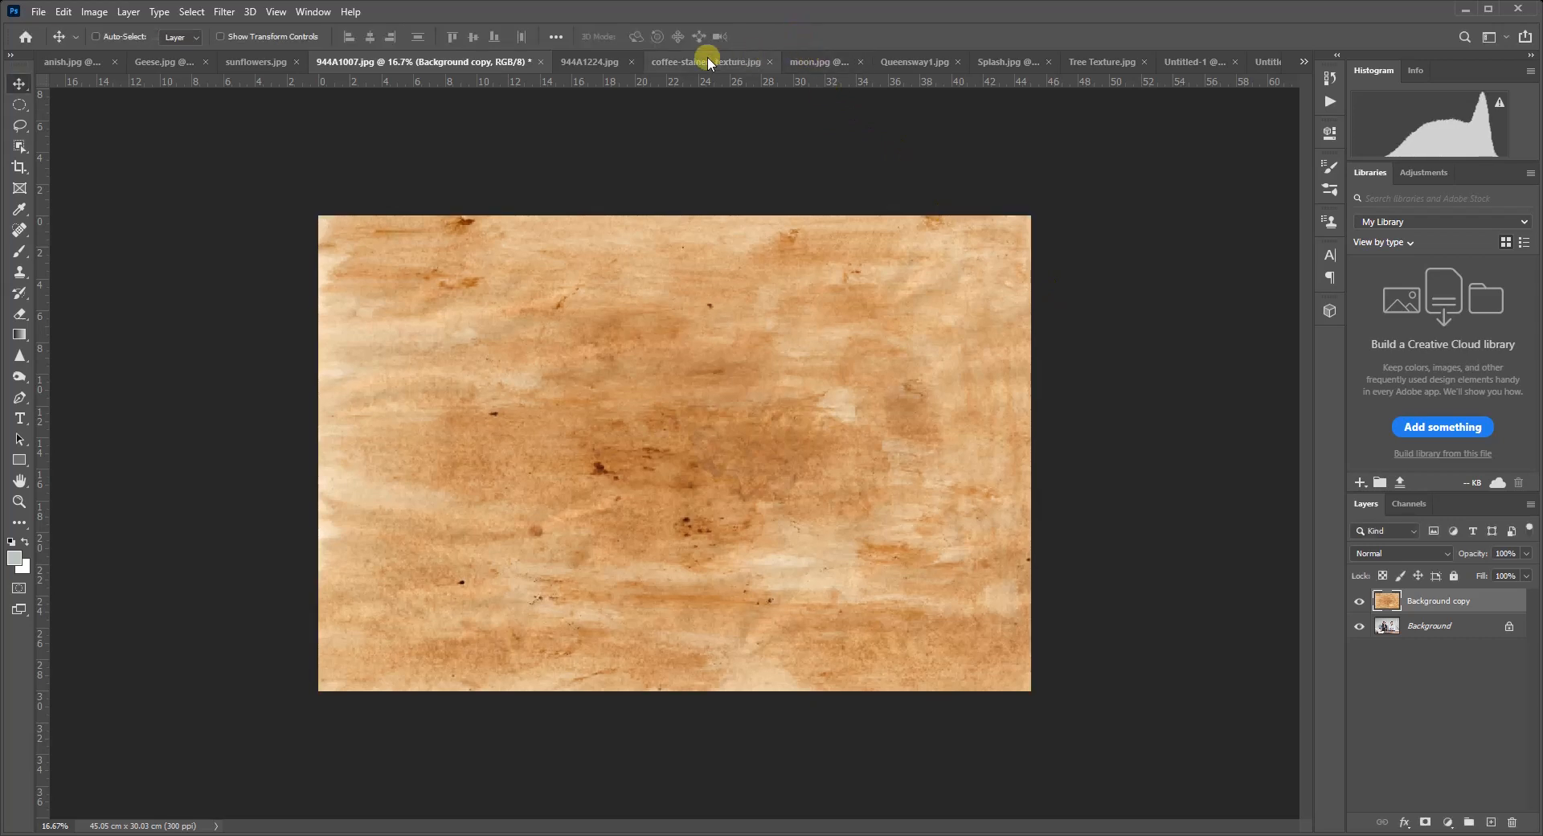
- Blend the texture over the couple's photo with Overlay mode at 77% opacity
left_click(1386, 554)
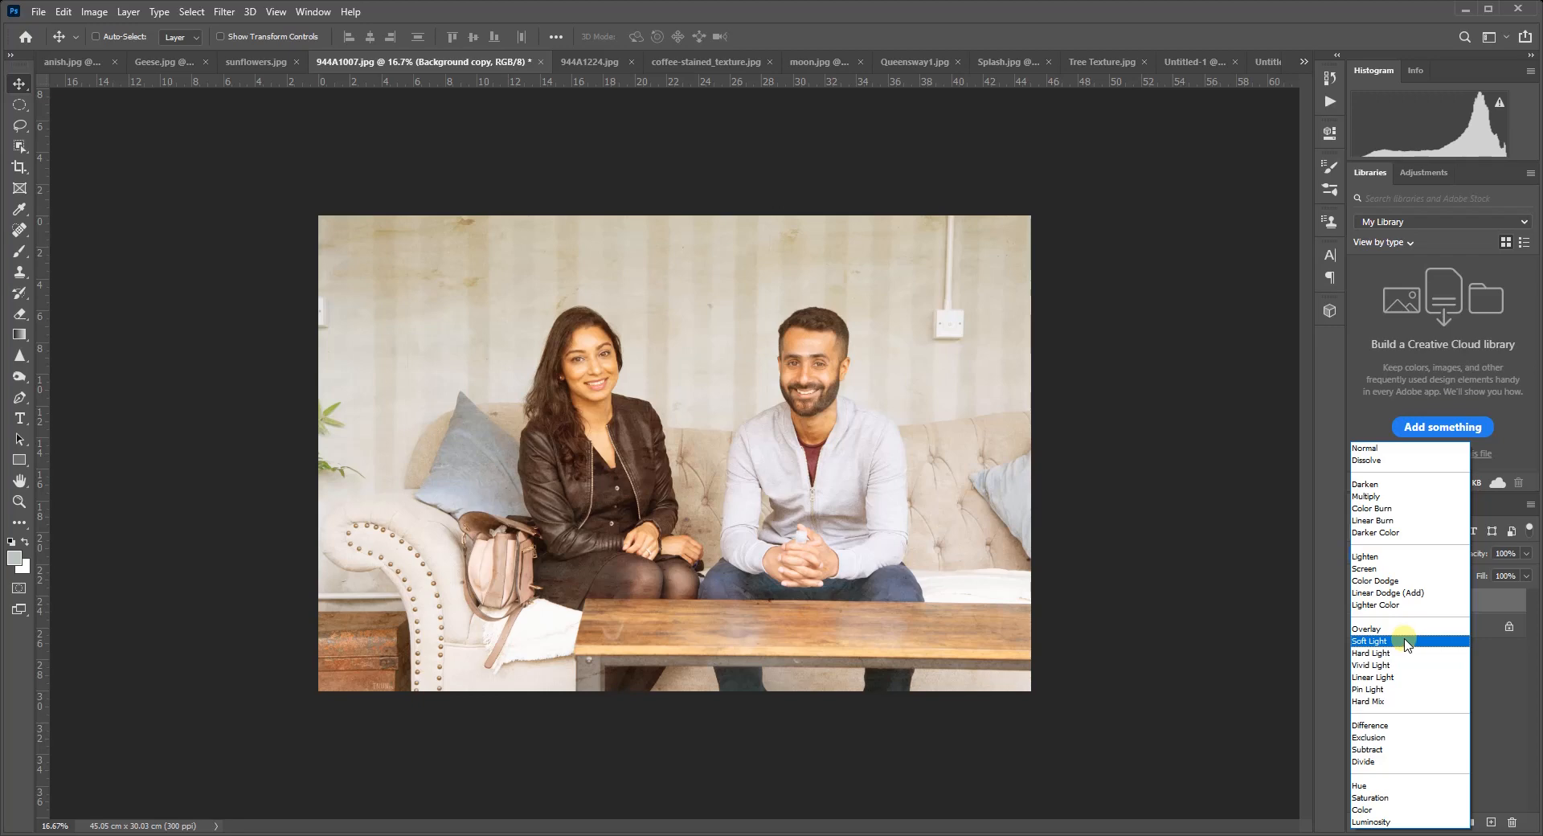
left_click(1400, 628)
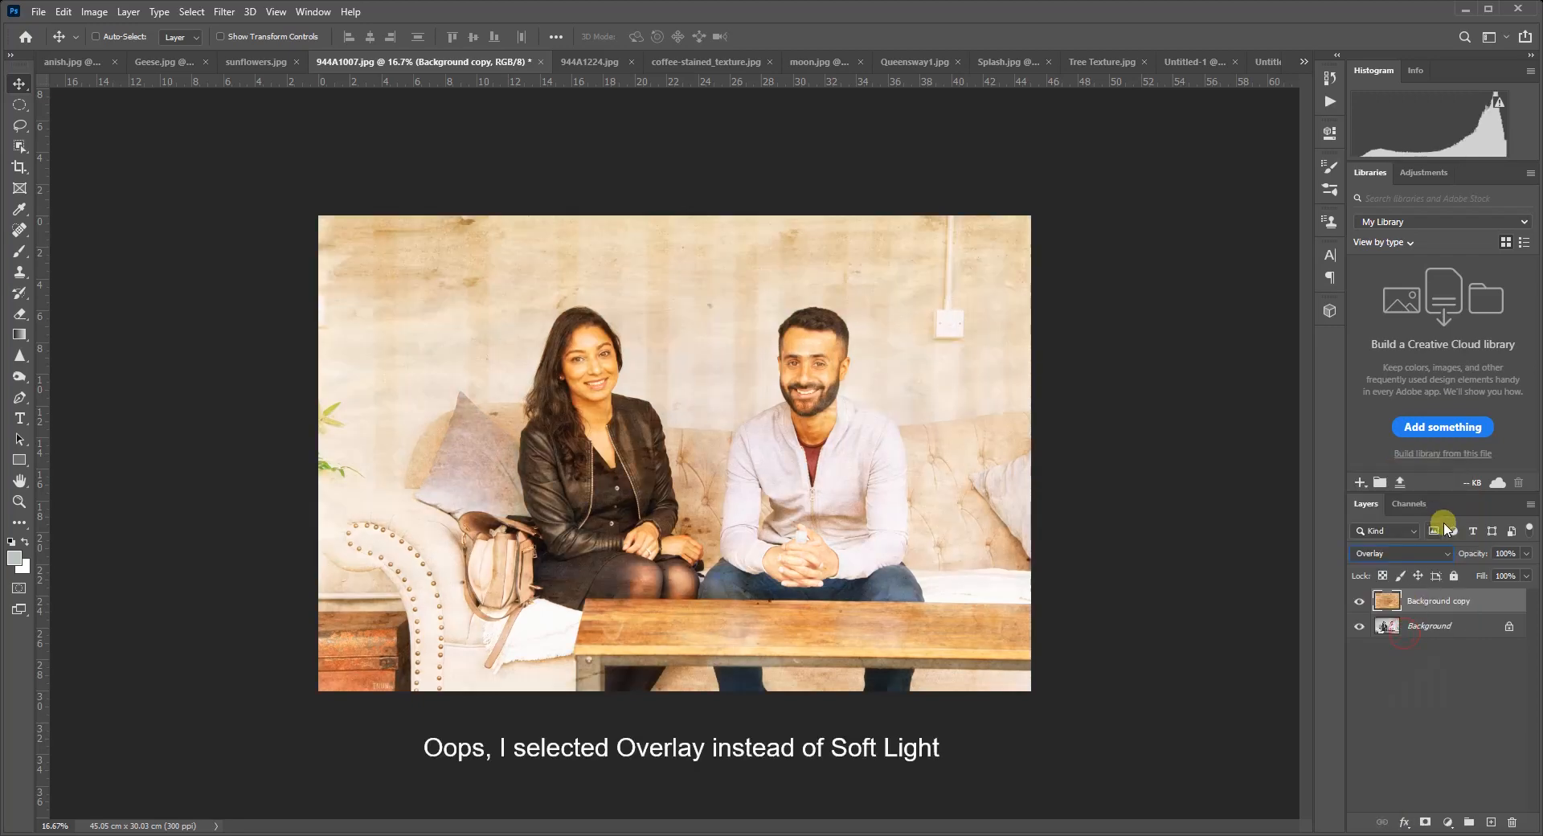
left_click_drag(1472, 554, 1456, 559)
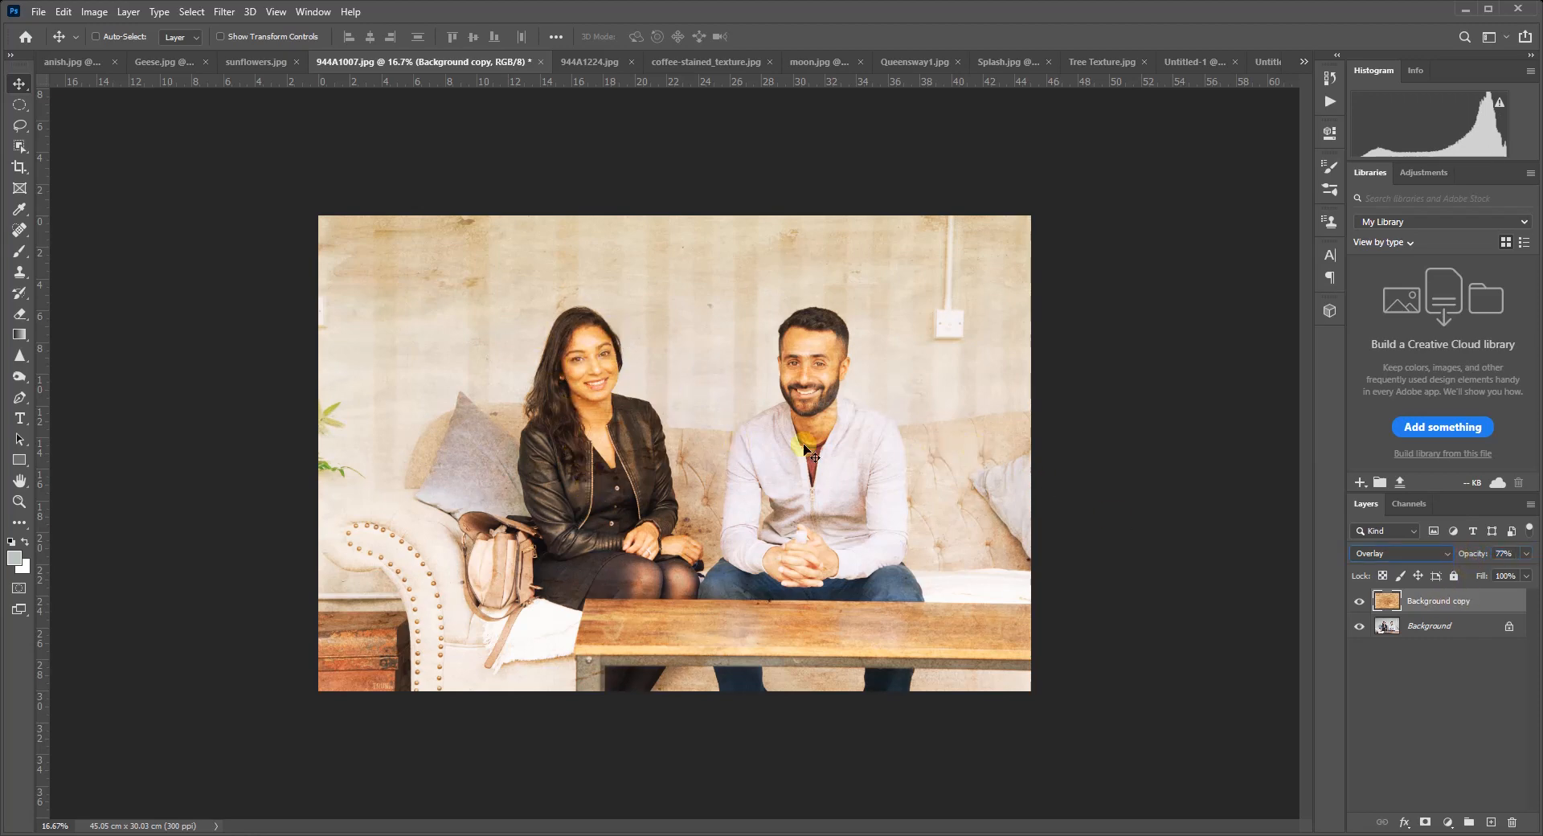
- Mask the texture off the woman's face and the man's face and chest with a black brush, and set the layer opacity to 100%
left_click(1425, 823)
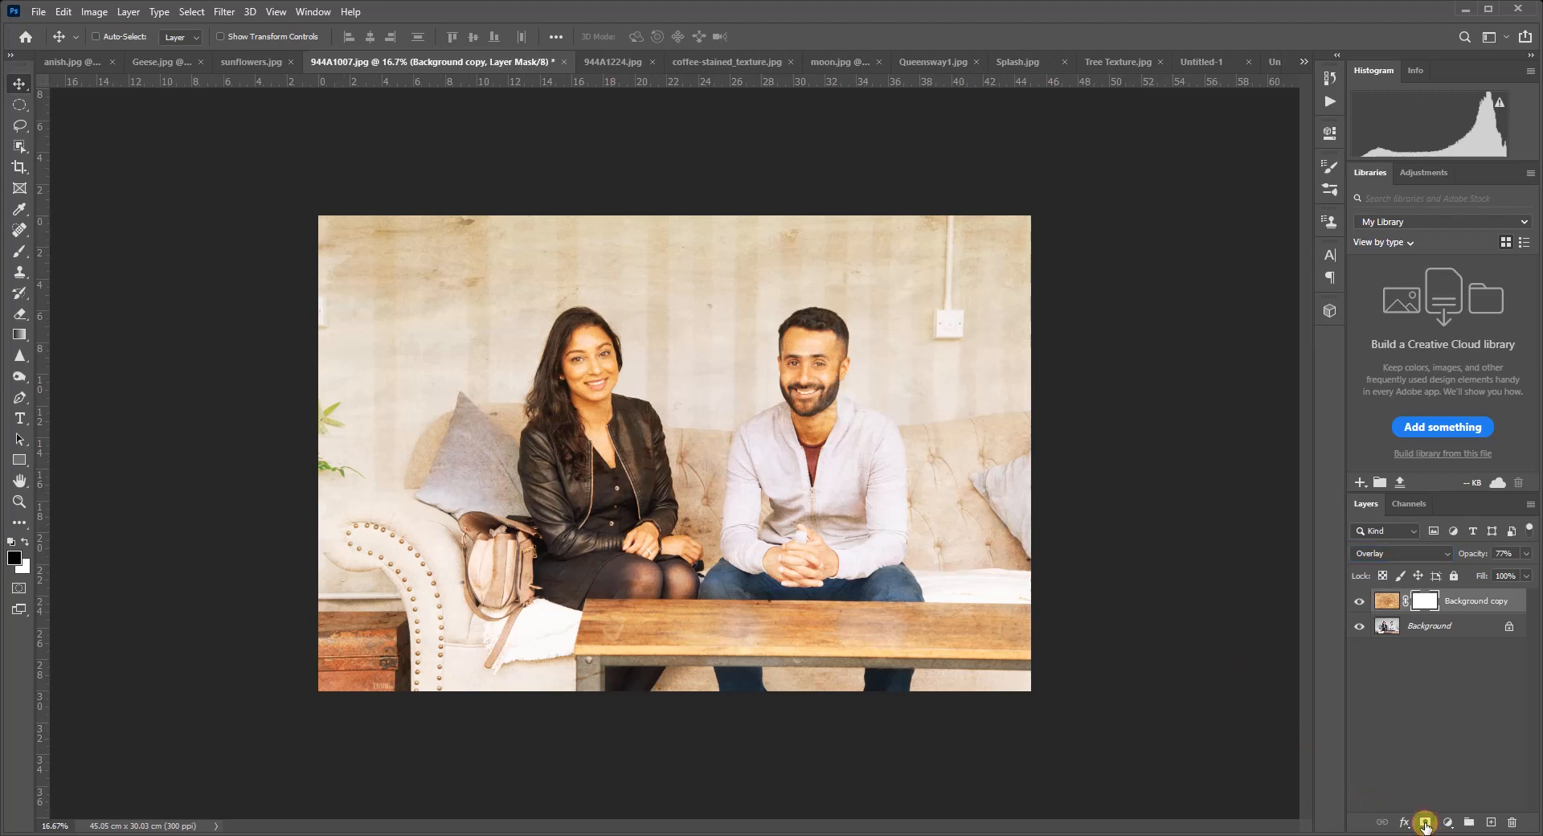
left_click(21, 253)
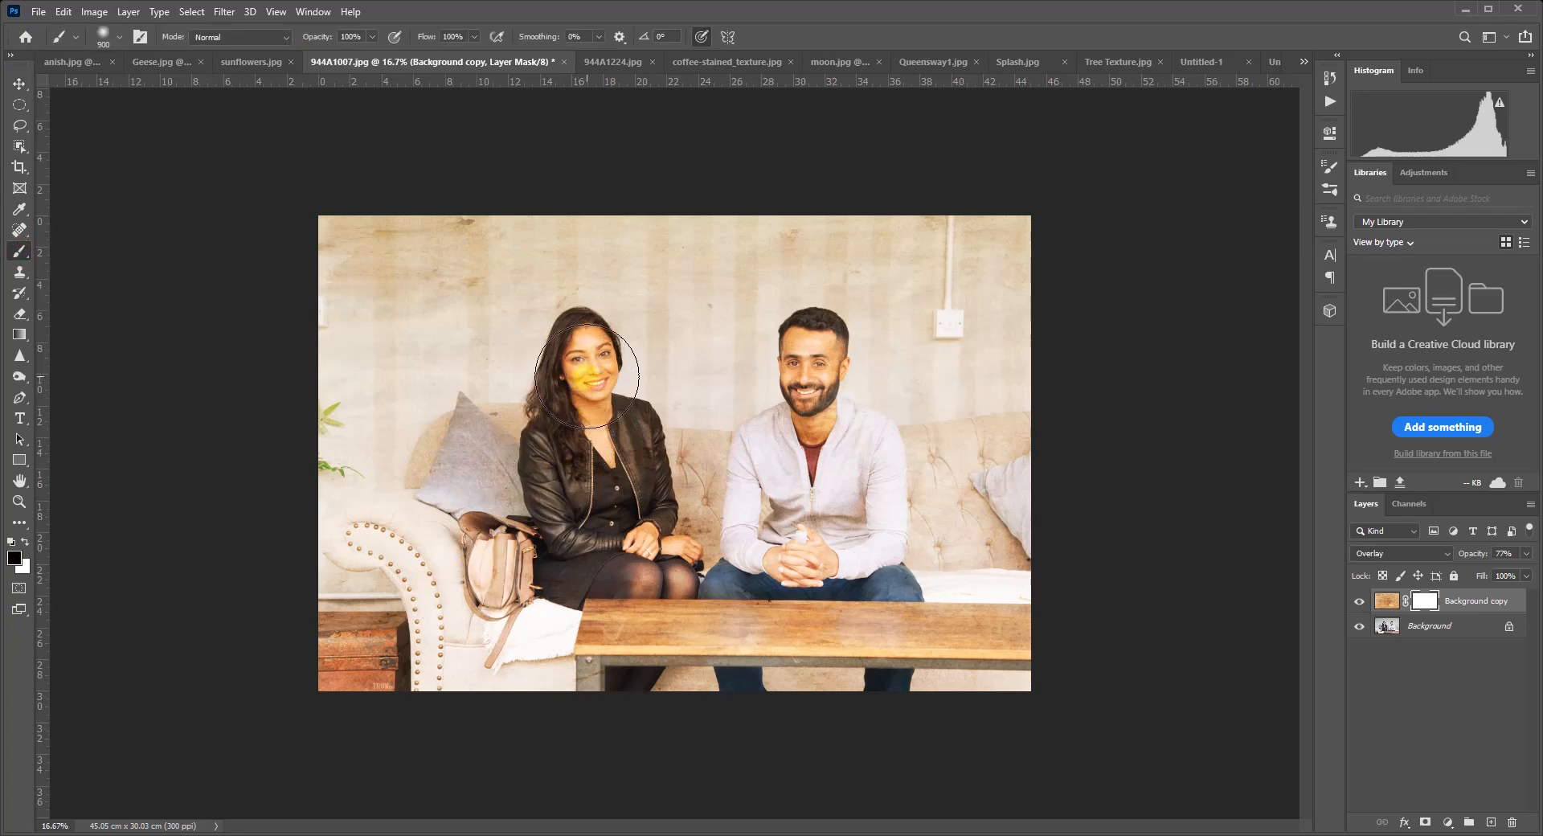
left_click_drag(587, 375, 587, 394)
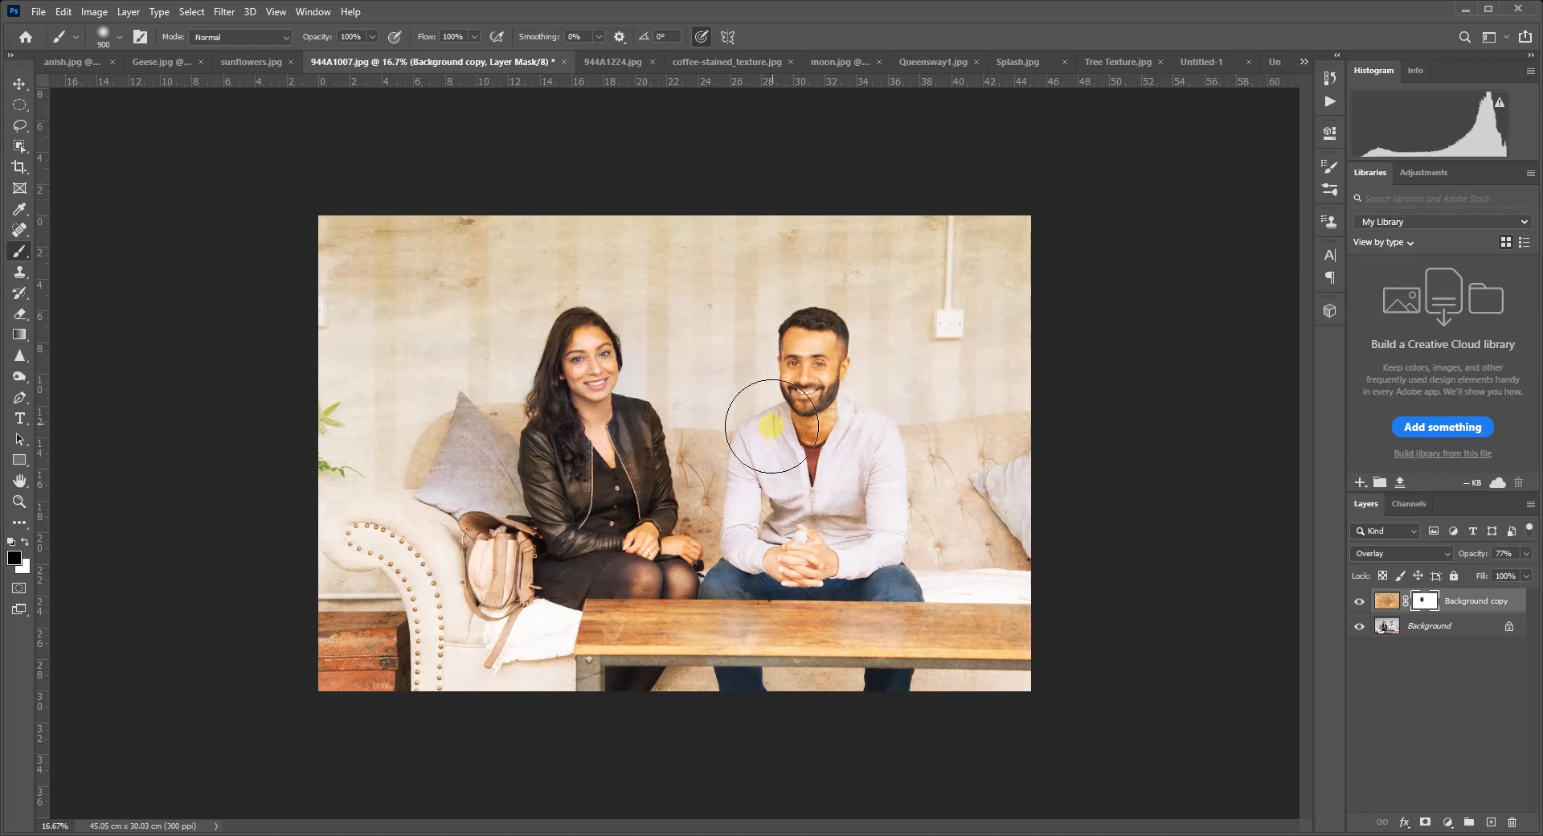
mouse_move(772, 426)
left_mouse_down()
mouse_move(816, 371)
mouse_move(799, 451)
left_mouse_up()
left_click(678, 529)
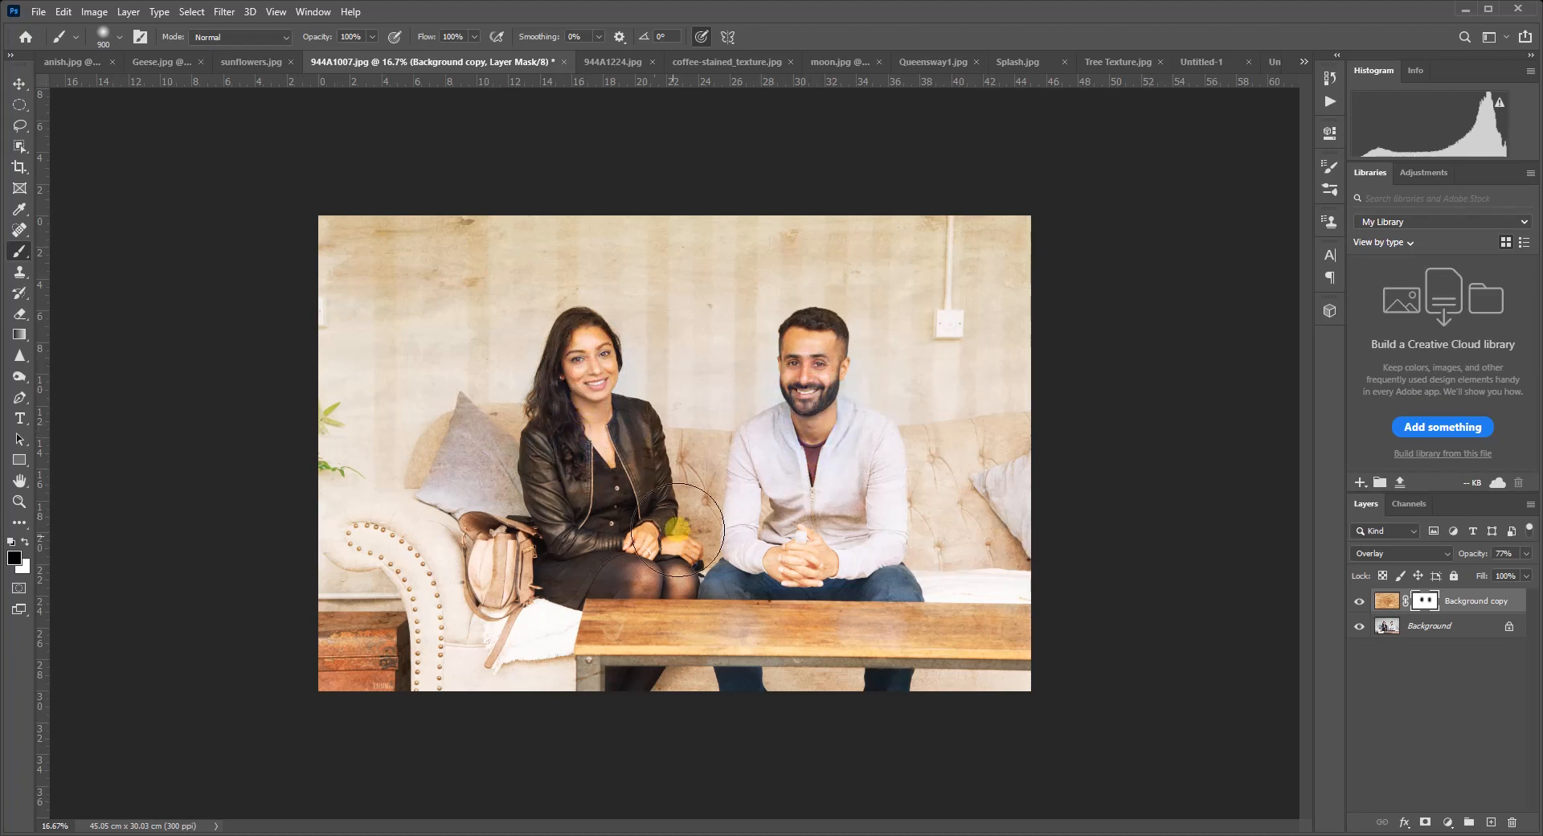
left_click(340, 619)
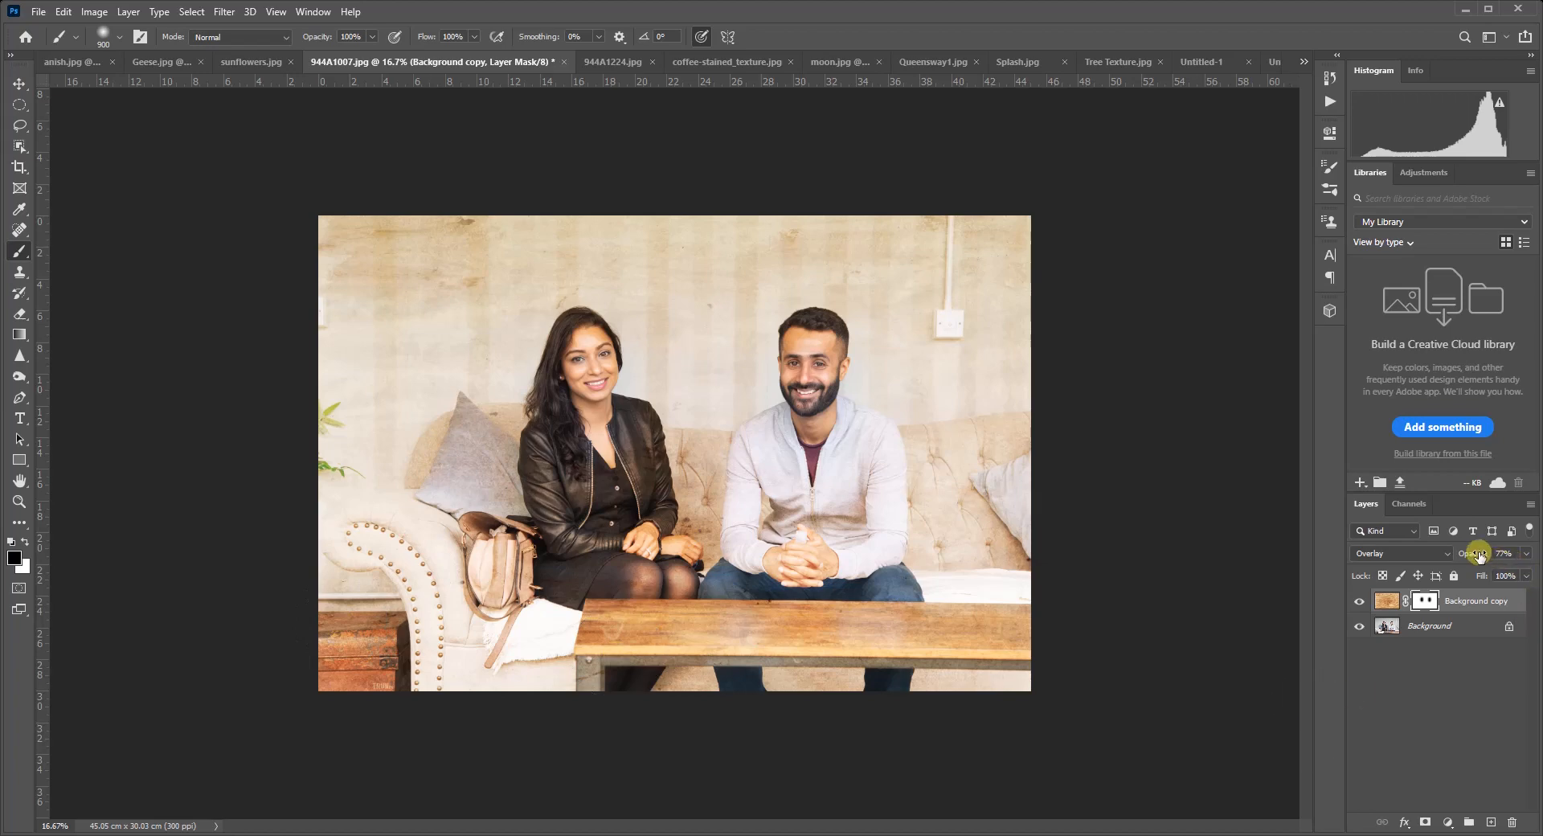
left_click_drag(1477, 560, 1500, 560)
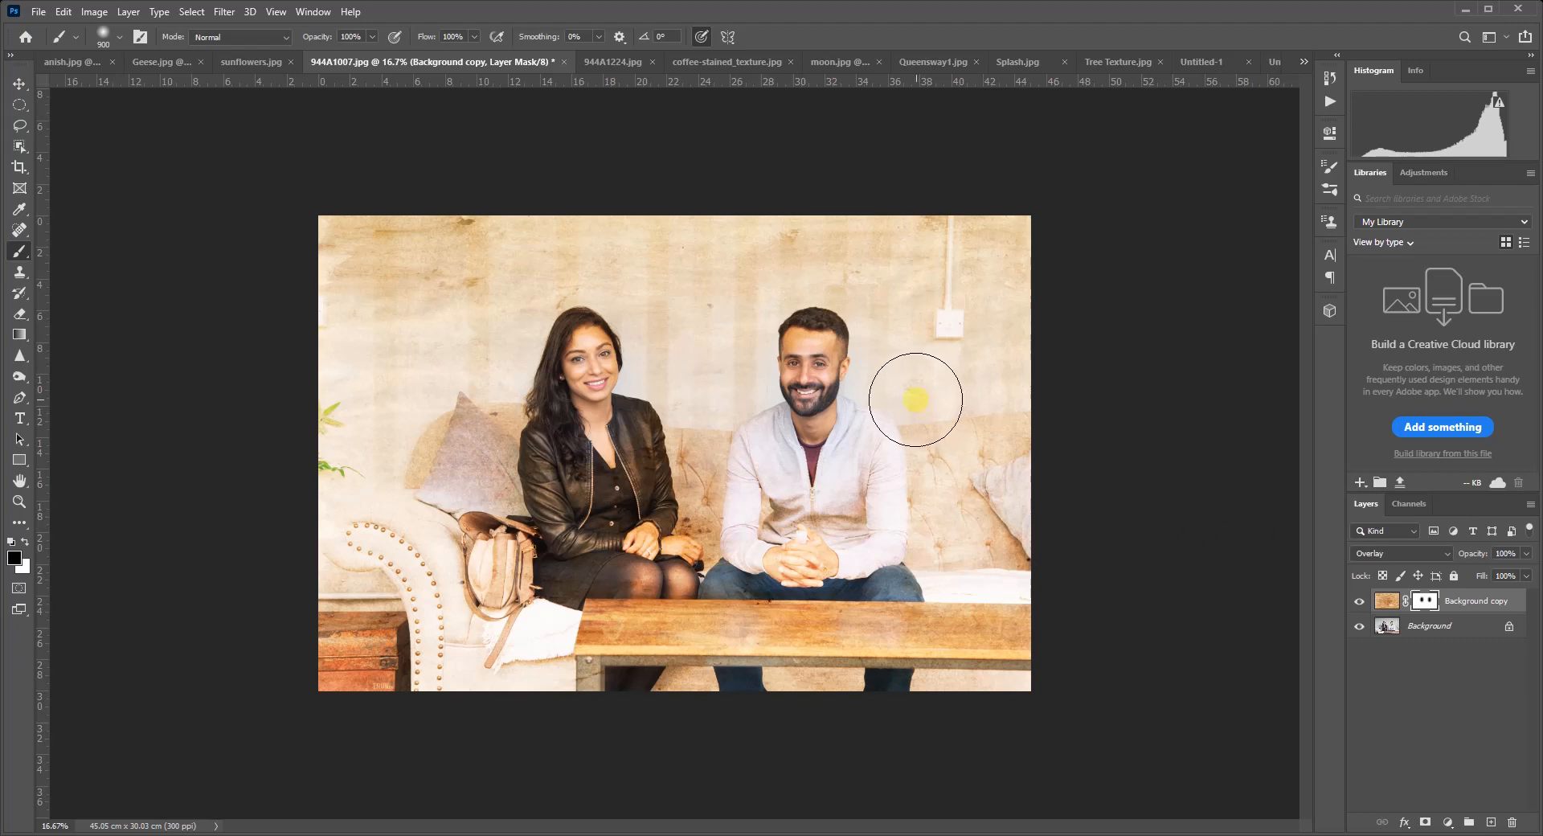
- In sunflowers.jpg, add a Gradient Map adjustment layer above the Levels 1 layer
left_click(252, 62)
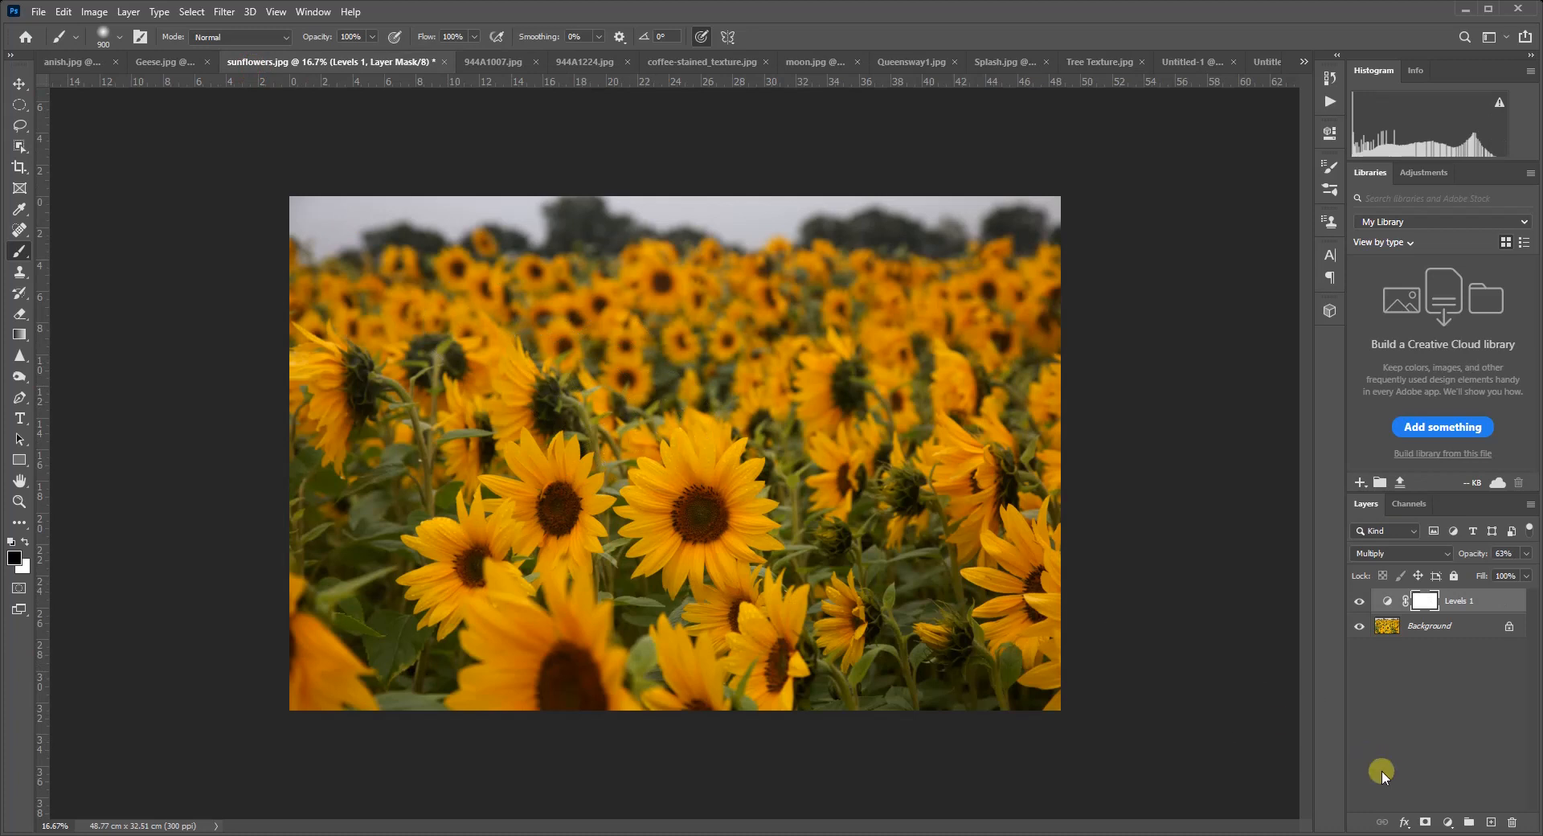
left_click(1449, 823)
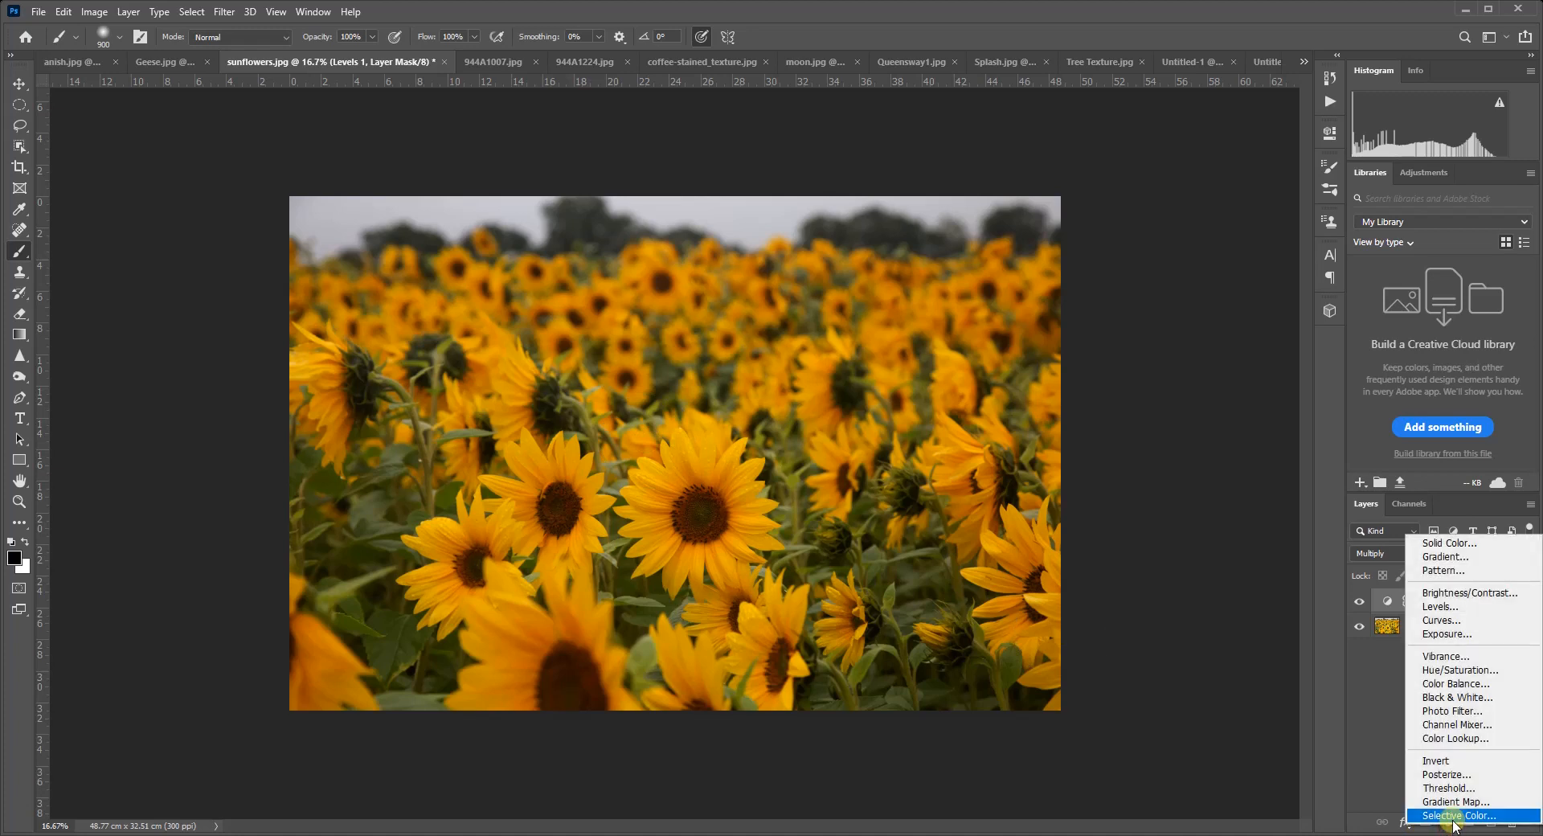
left_click(1455, 802)
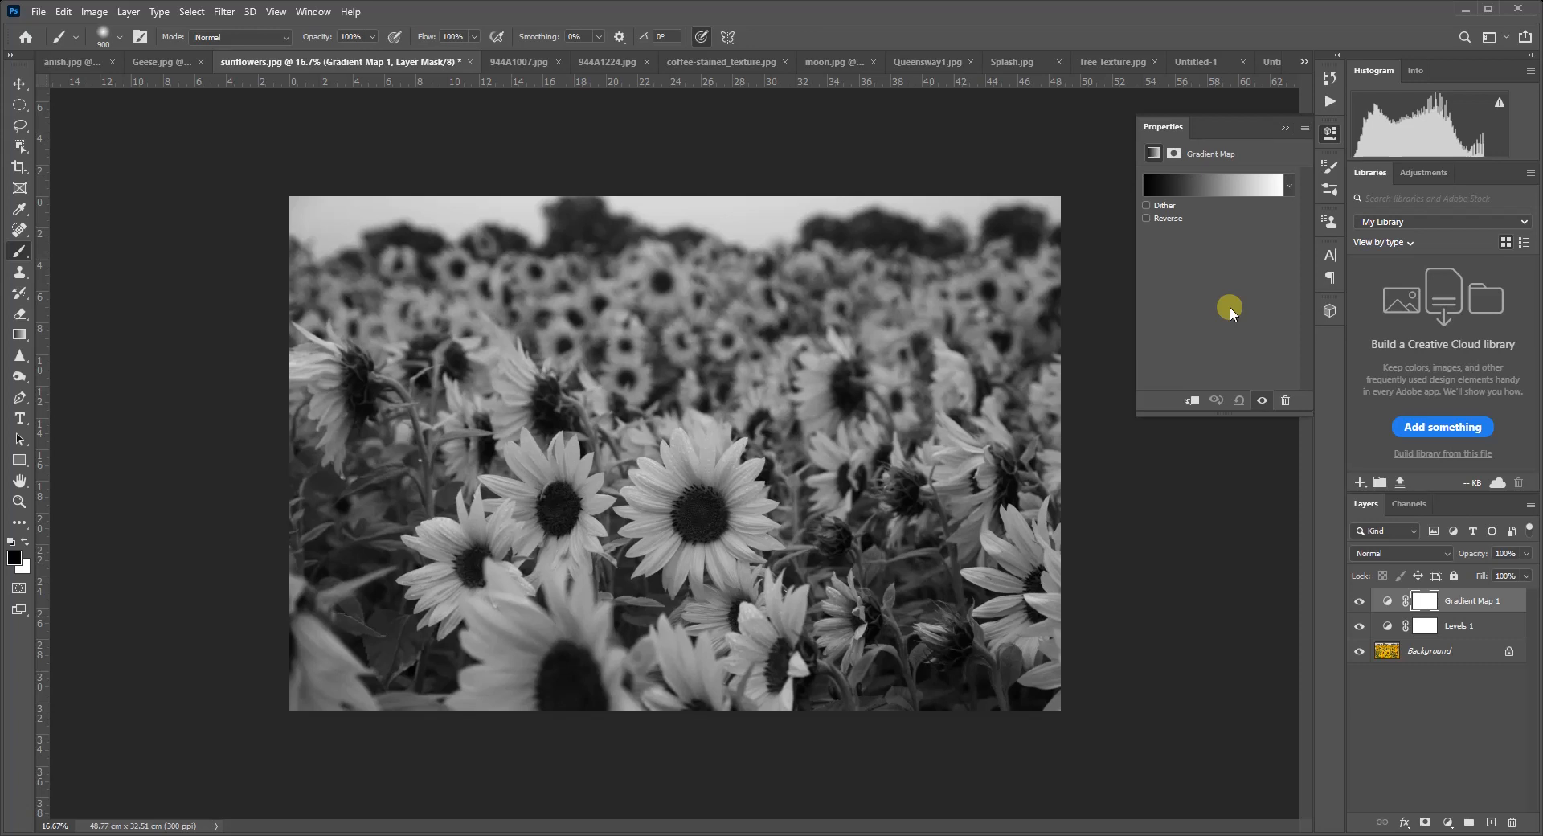
- Load the Black, White preset into the gradient map and set its dark stop to the muted blue-grey 3b3c4a
left_click(1218, 187)
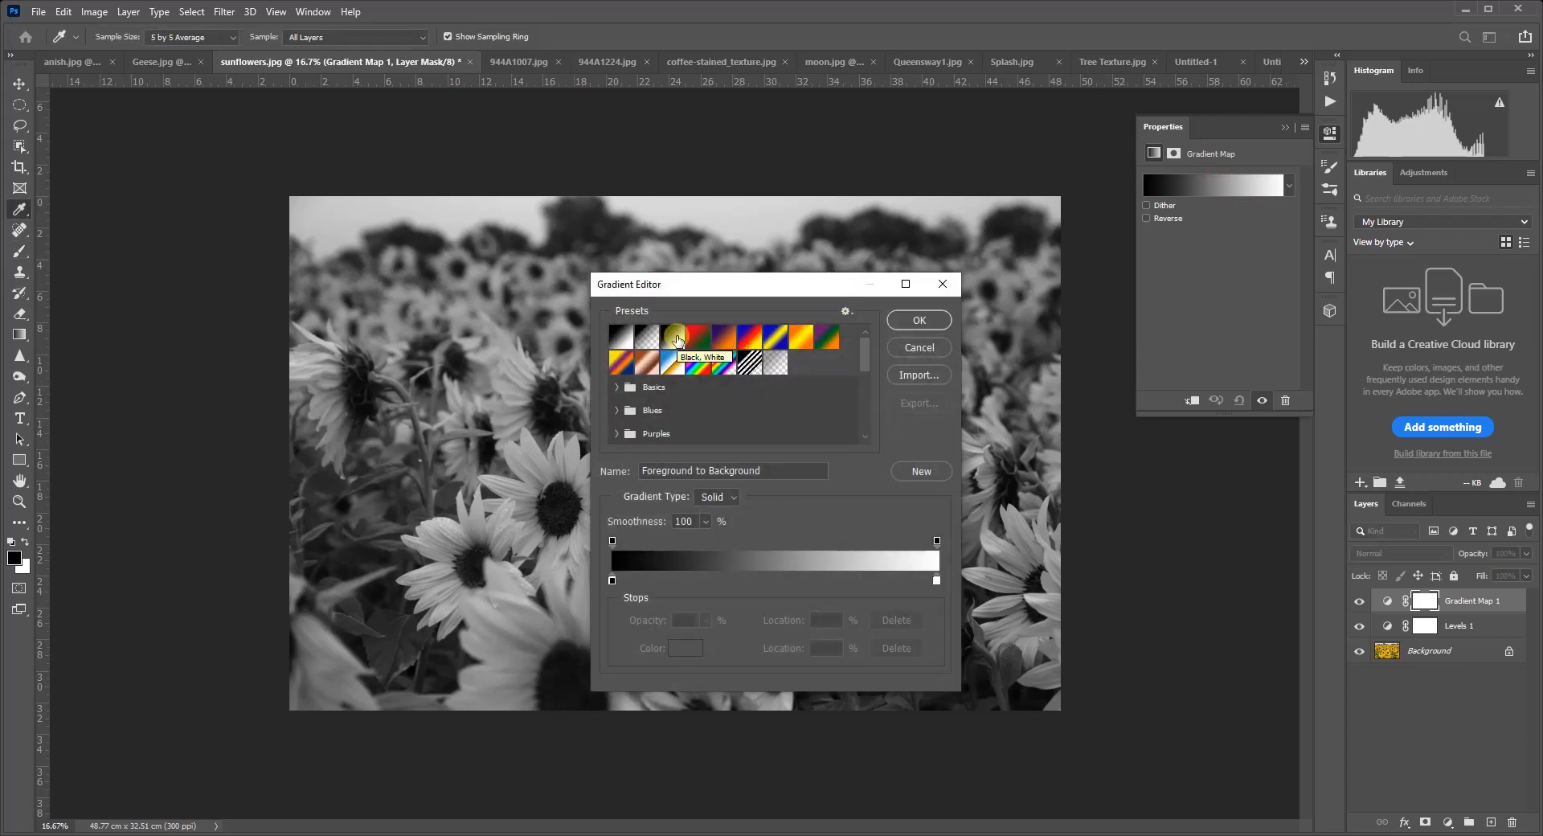
left_click(676, 338)
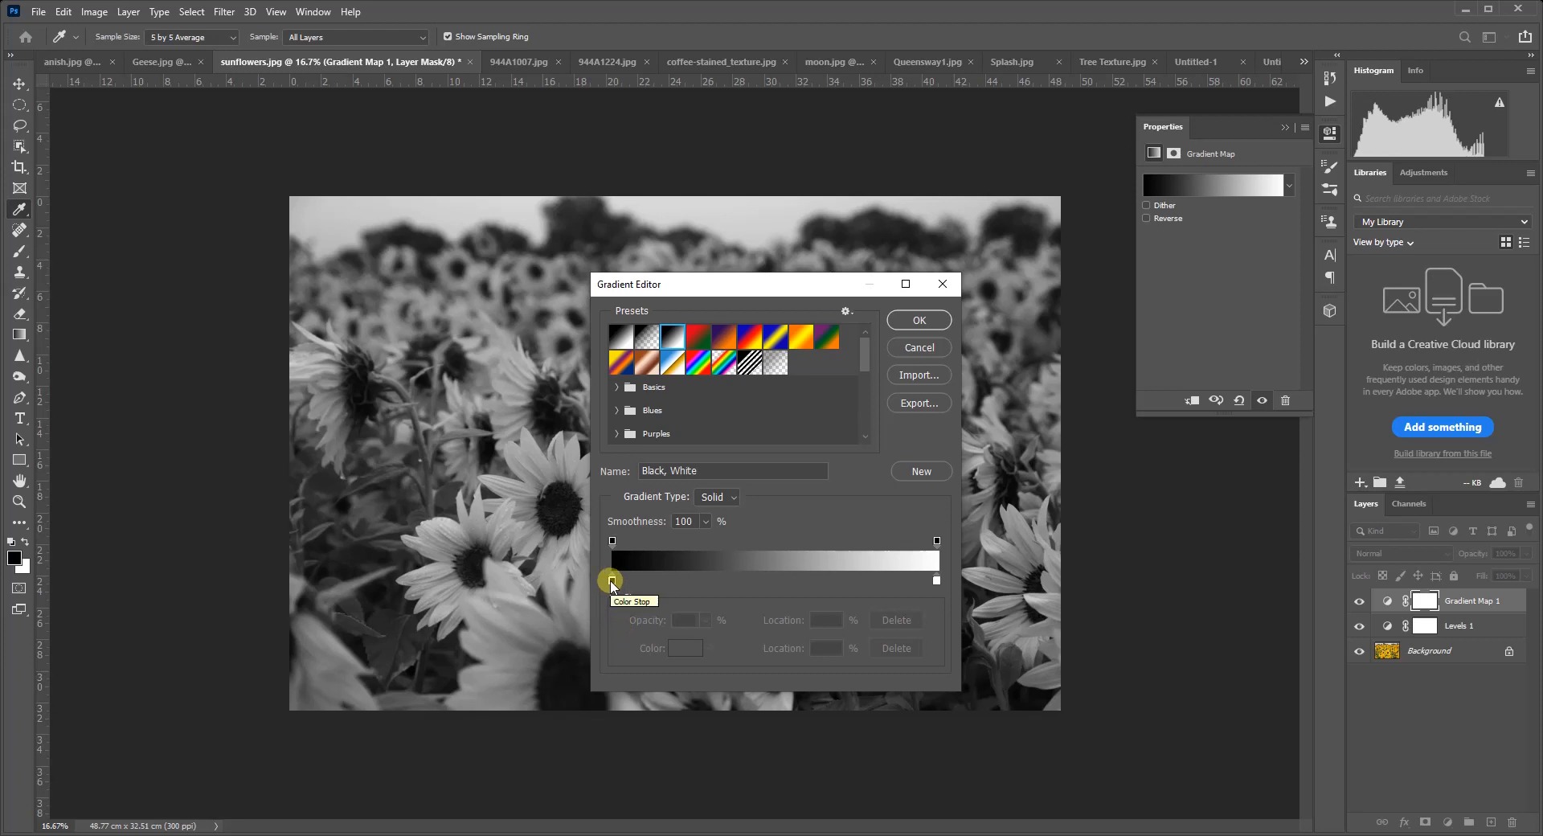
left_click(612, 580)
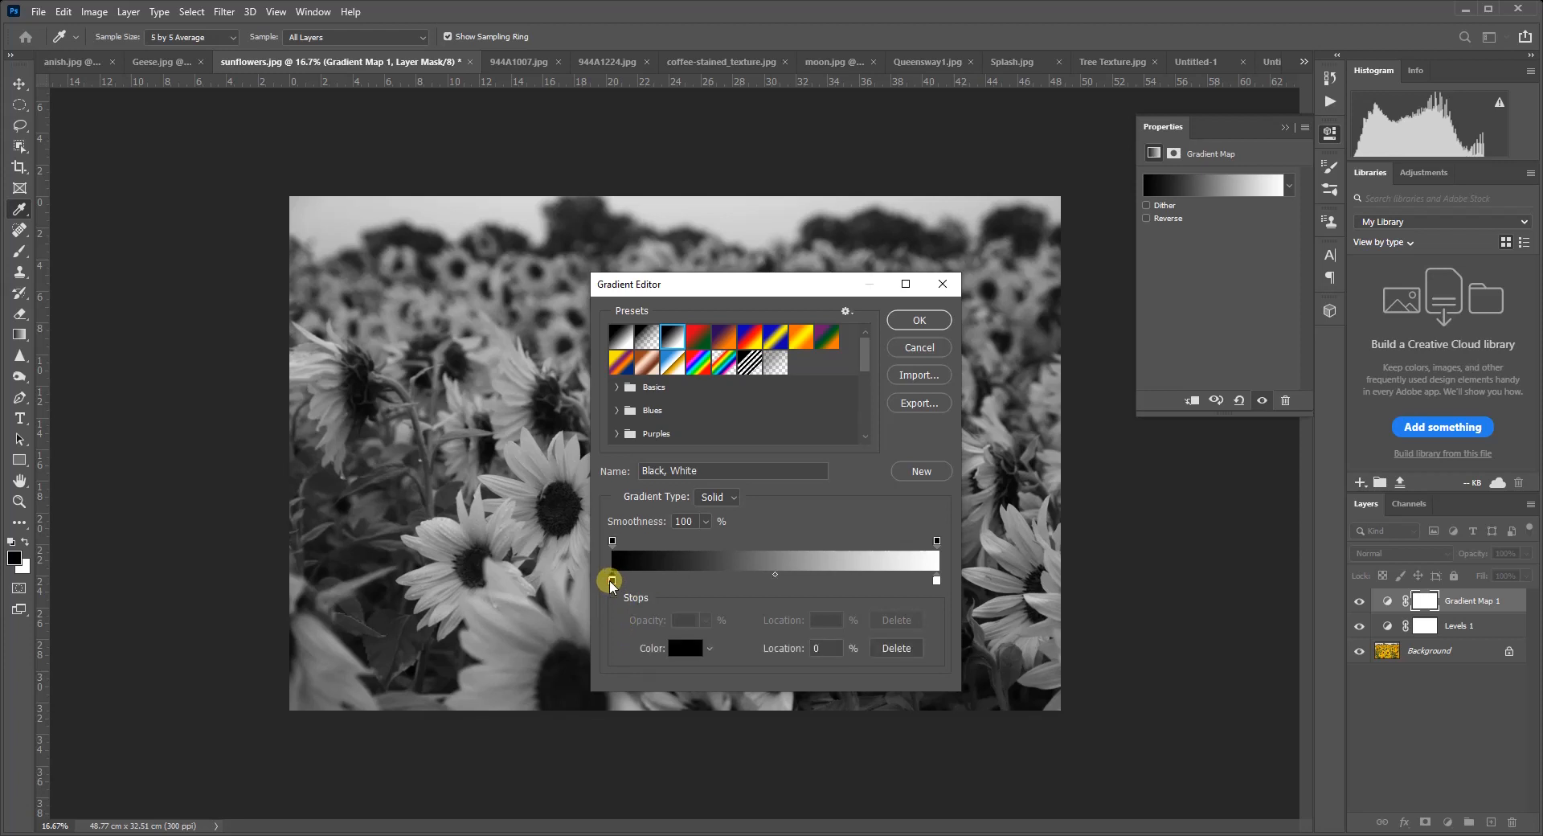
left_click(681, 647)
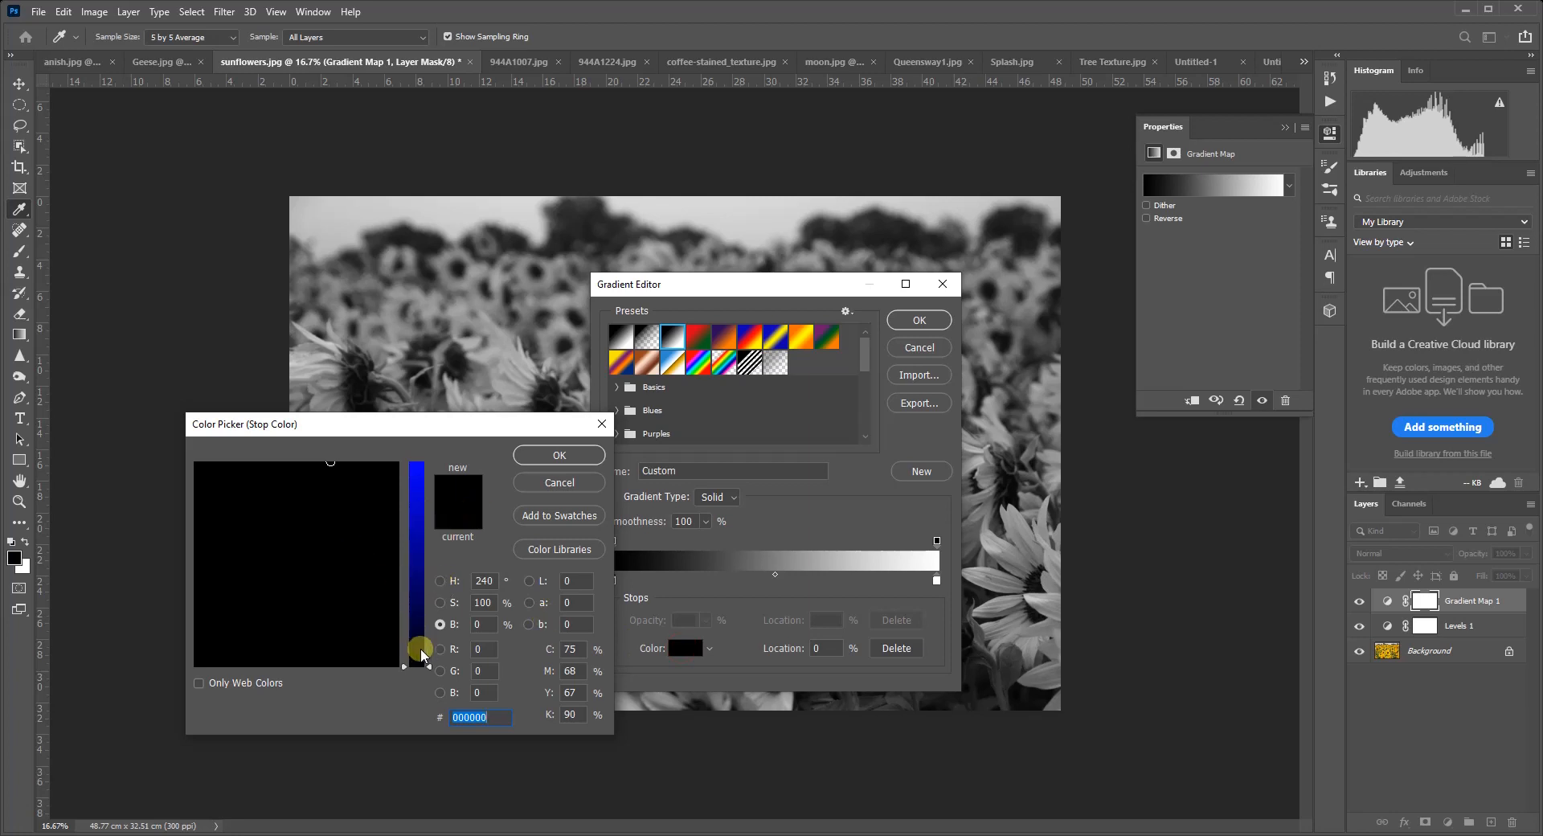
left_click_drag(430, 664, 439, 614)
left_click(559, 455)
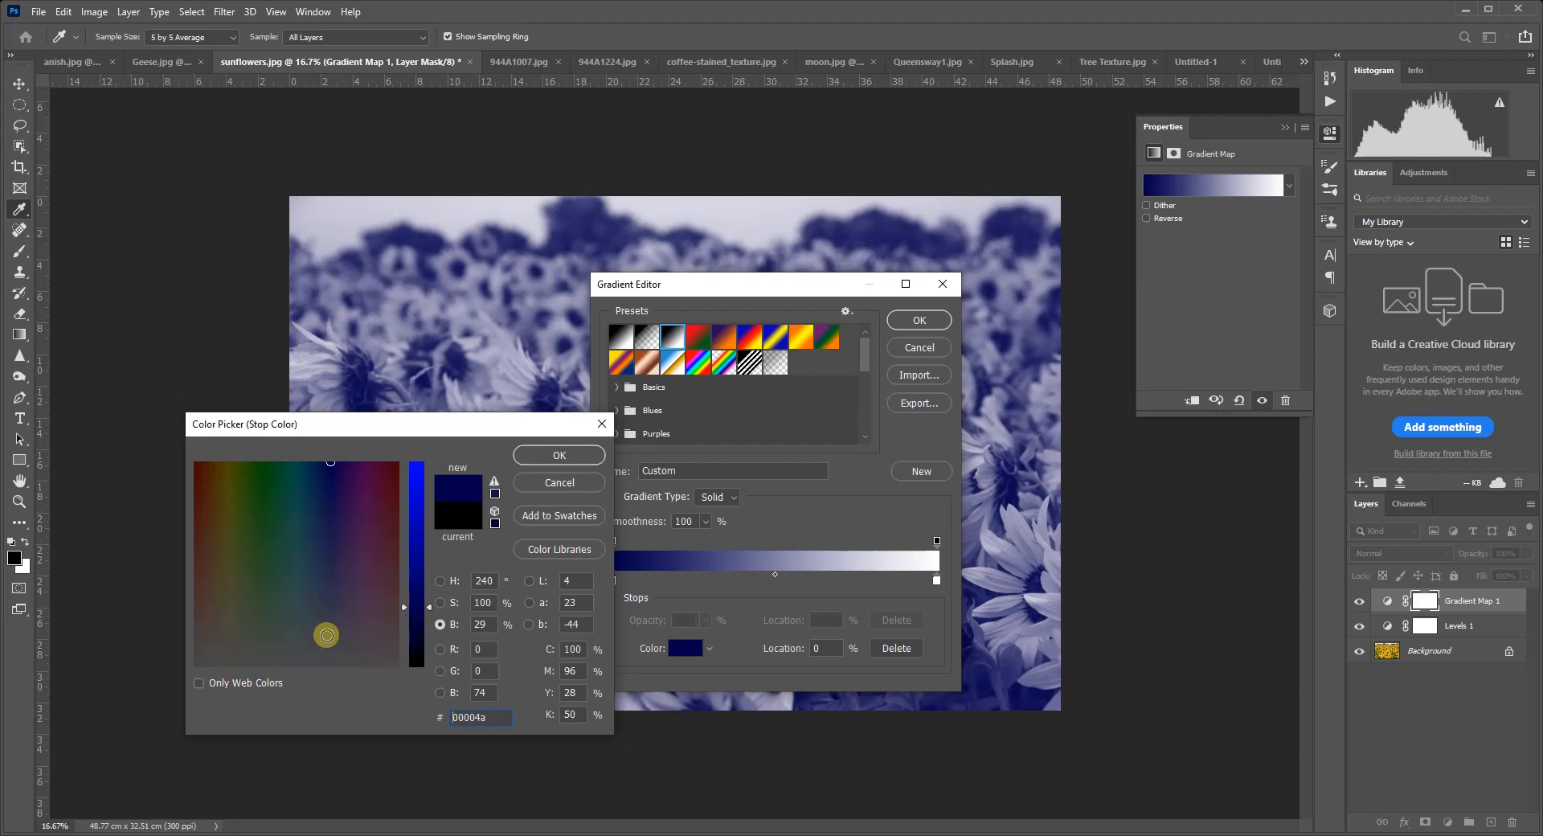
left_click(328, 625)
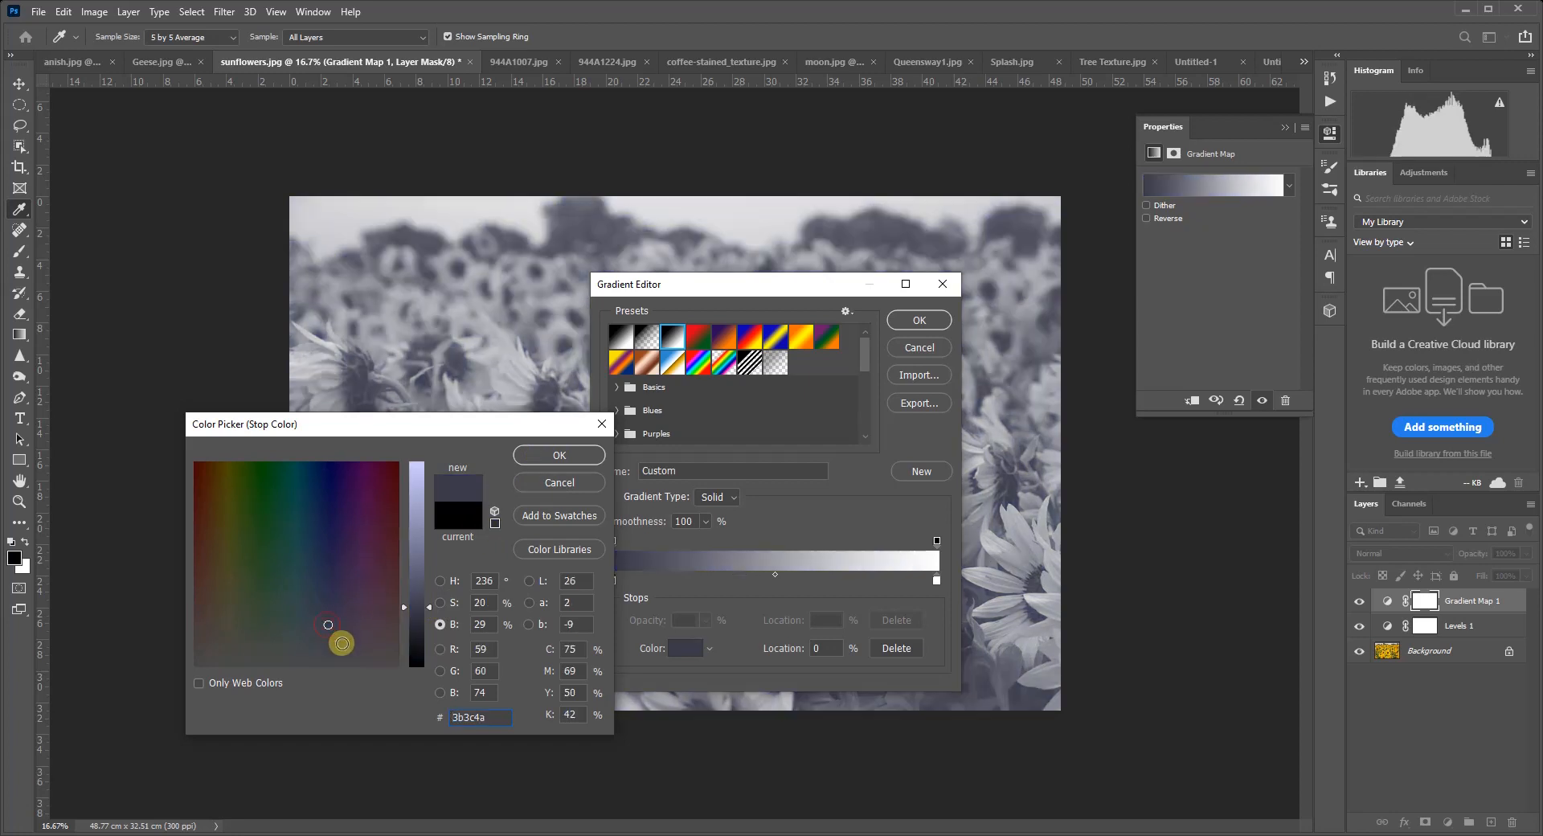
left_click(560, 455)
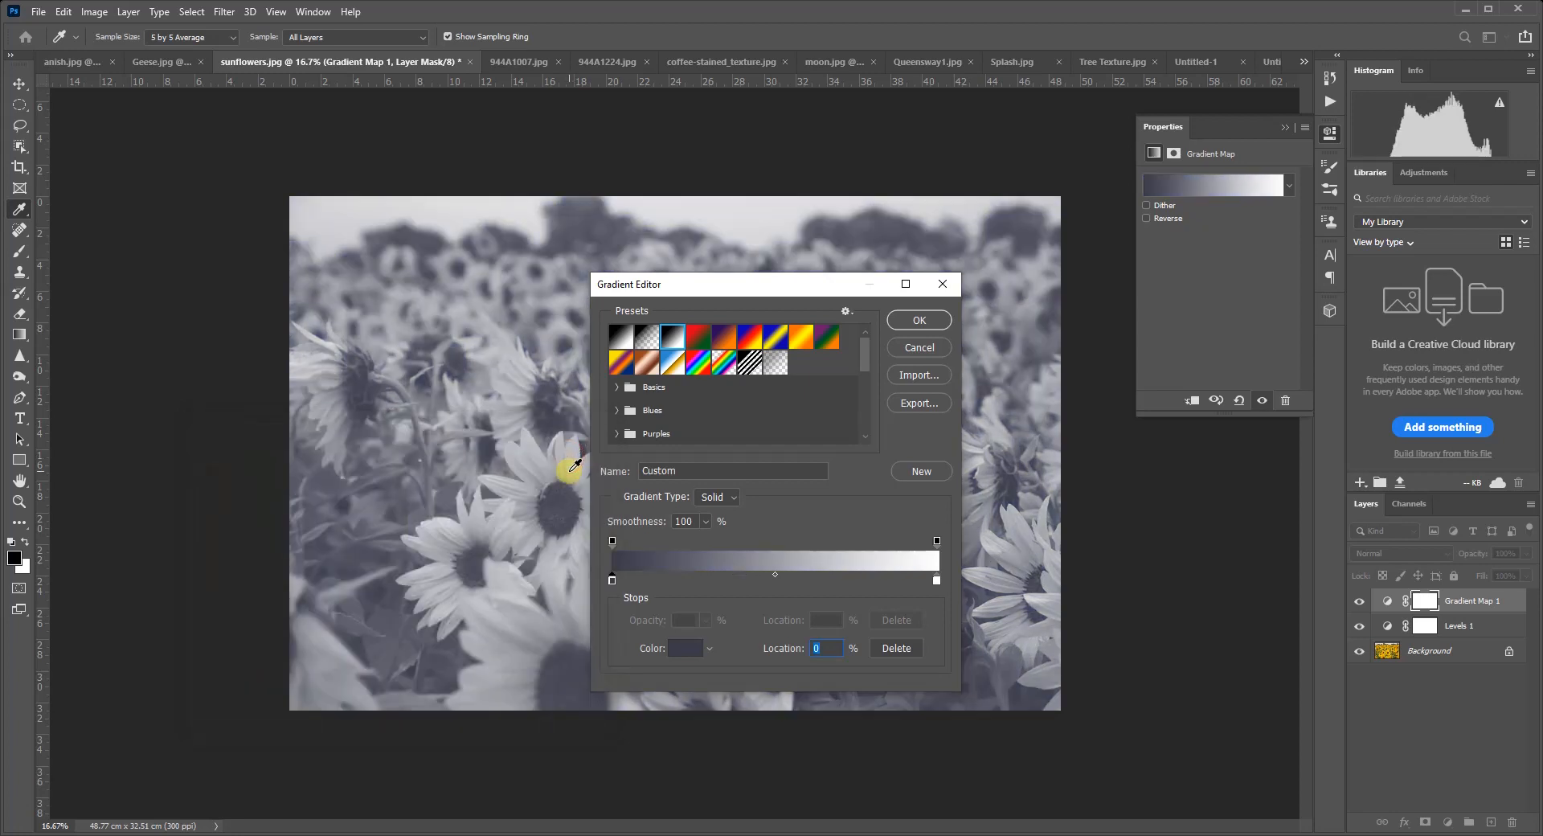
- Change the gradient's white end stop to a muted purple-grey at 48% brightness and apply the edited gradient
left_click(937, 581)
left_click(684, 647)
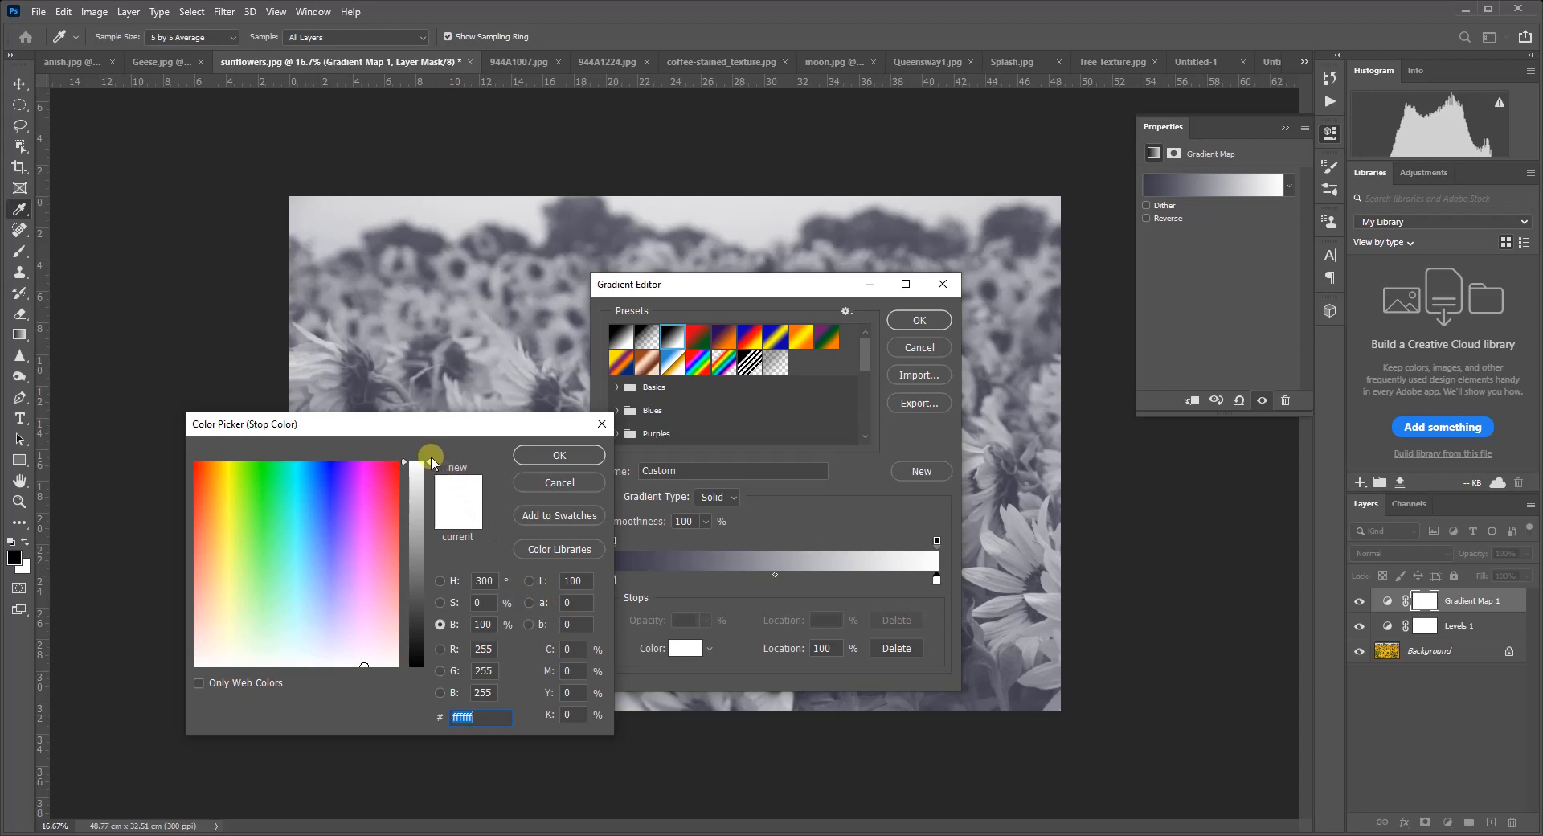
left_click_drag(430, 459, 430, 499)
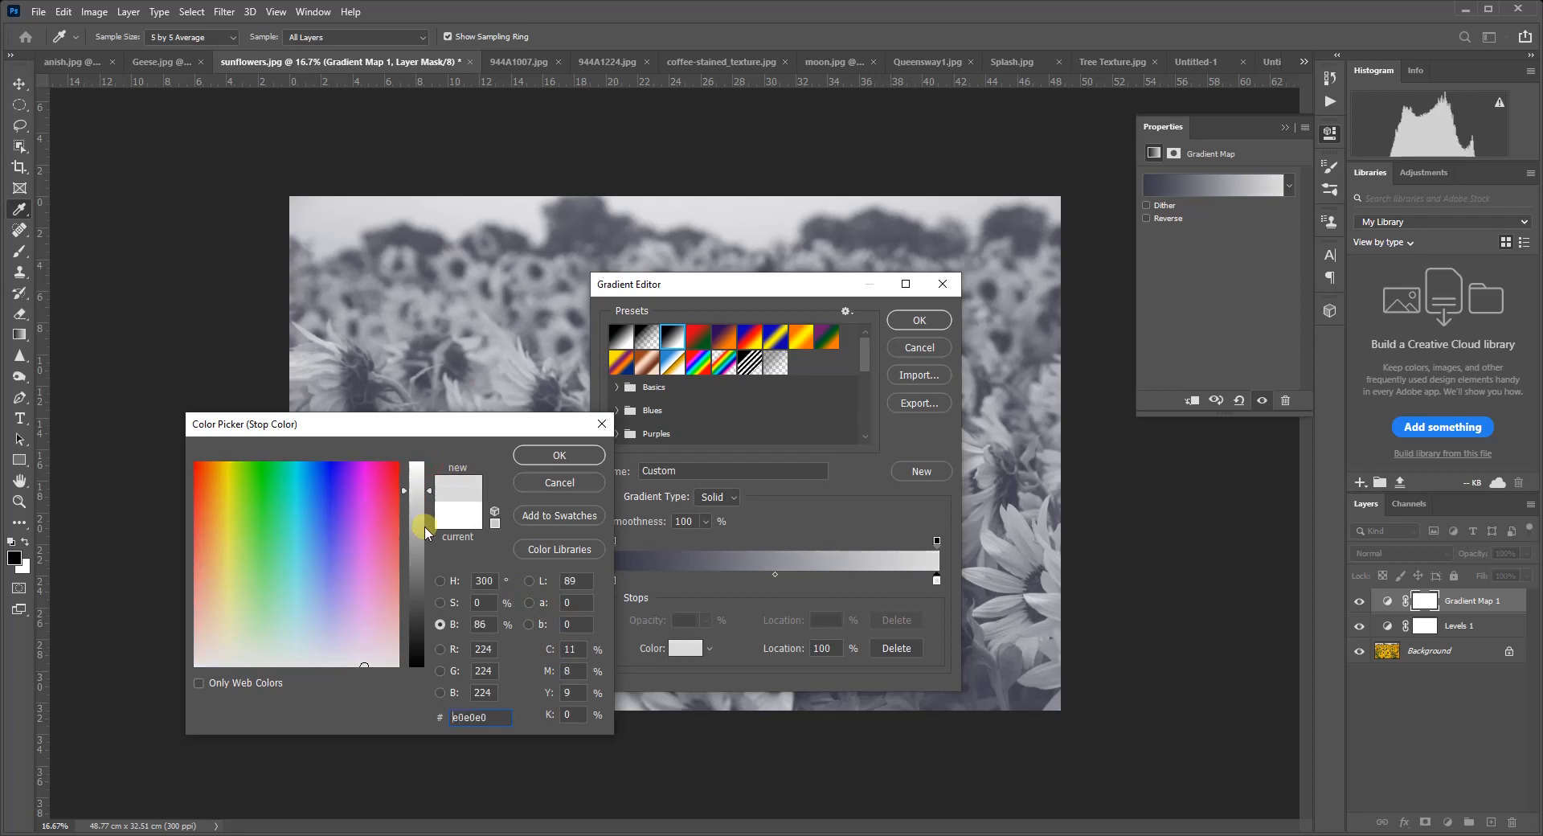
mouse_move(424, 585)
left_mouse_down()
mouse_move(419, 608)
mouse_move(423, 567)
left_mouse_up()
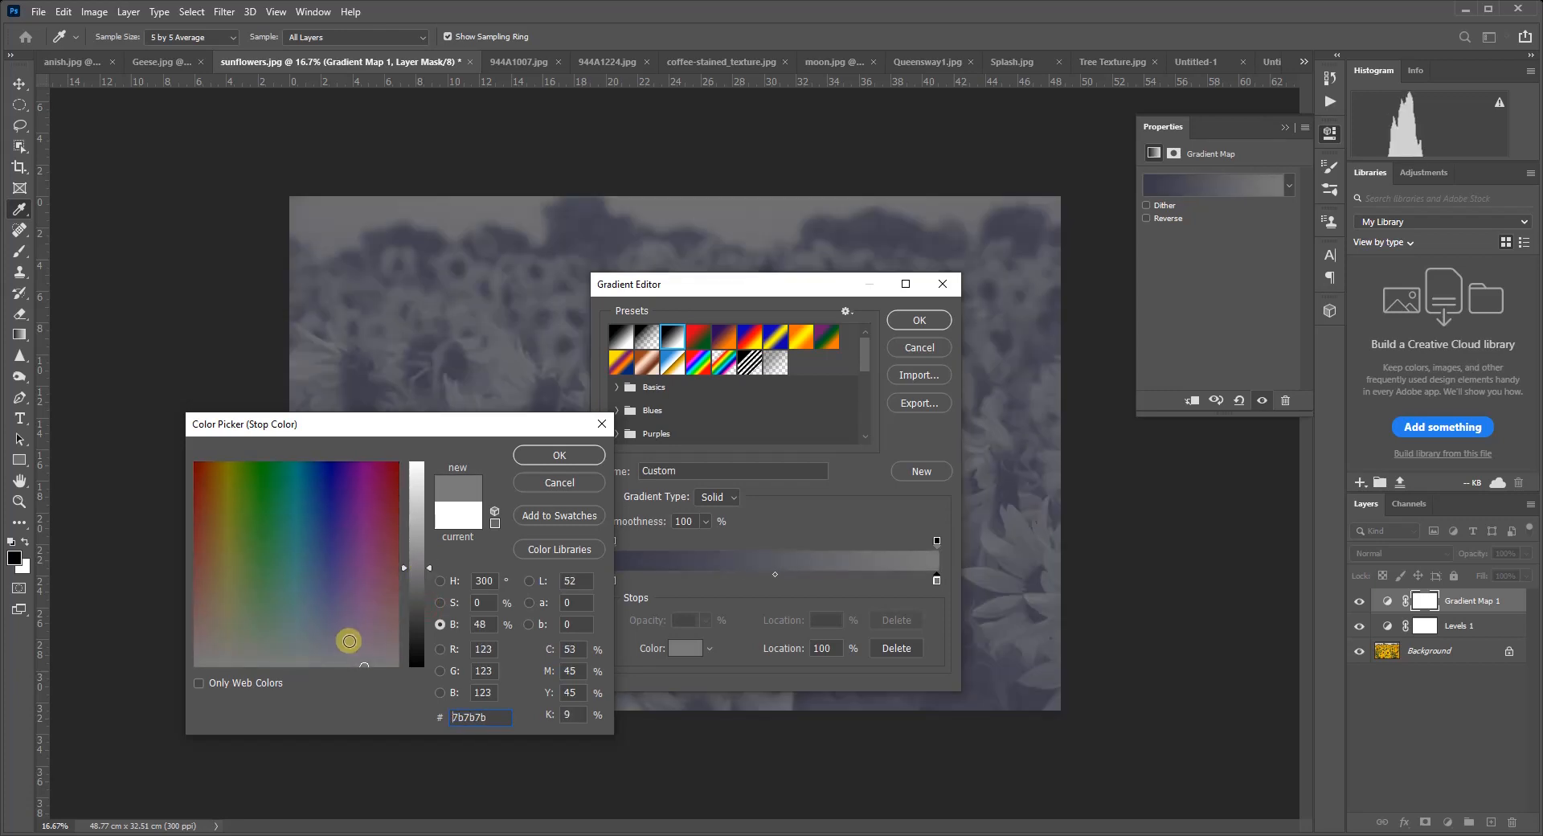
left_click(340, 647)
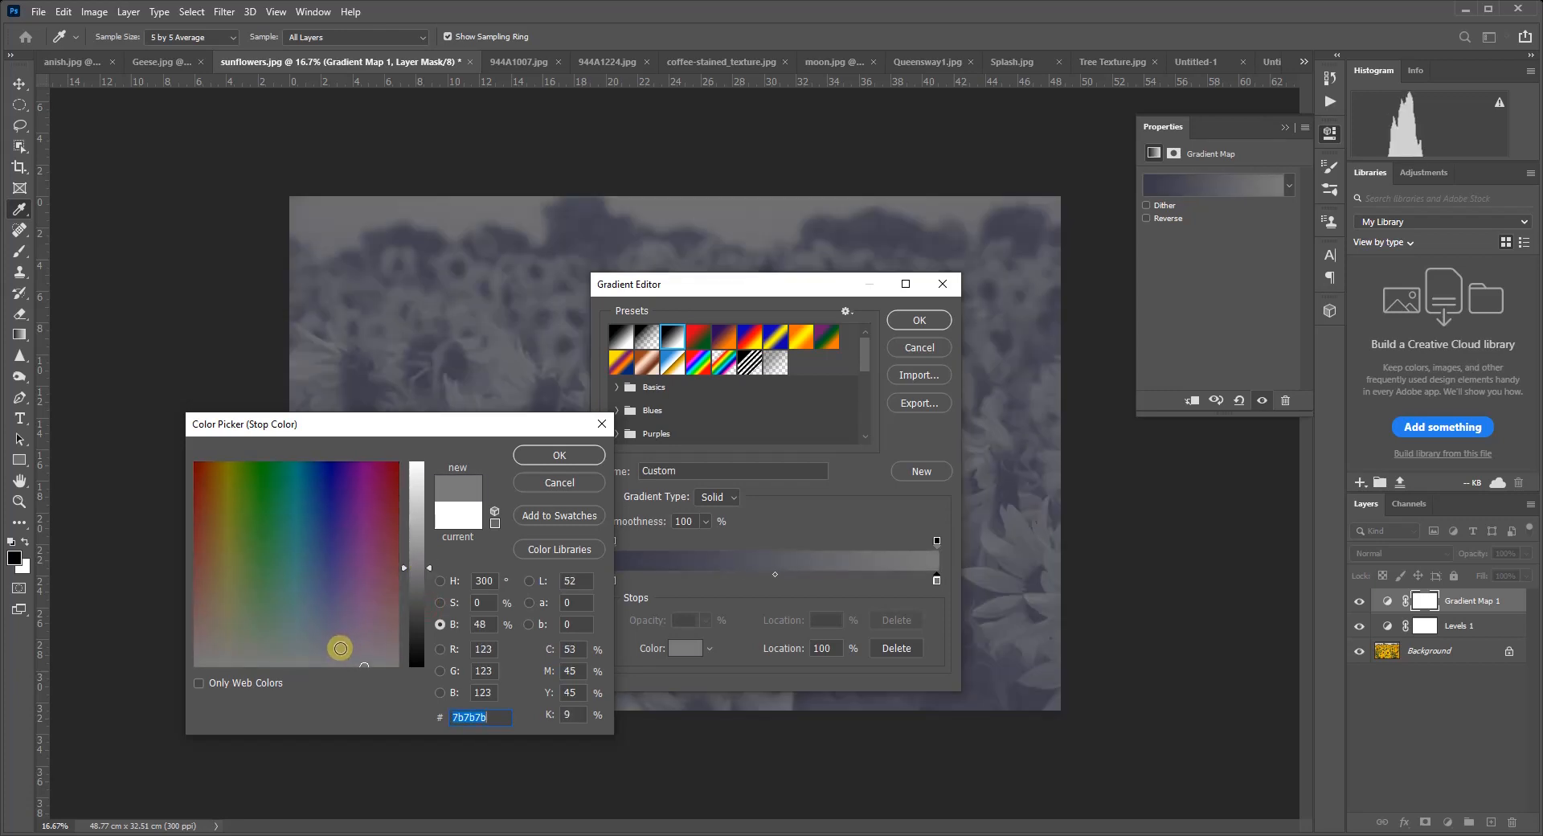
left_click(563, 455)
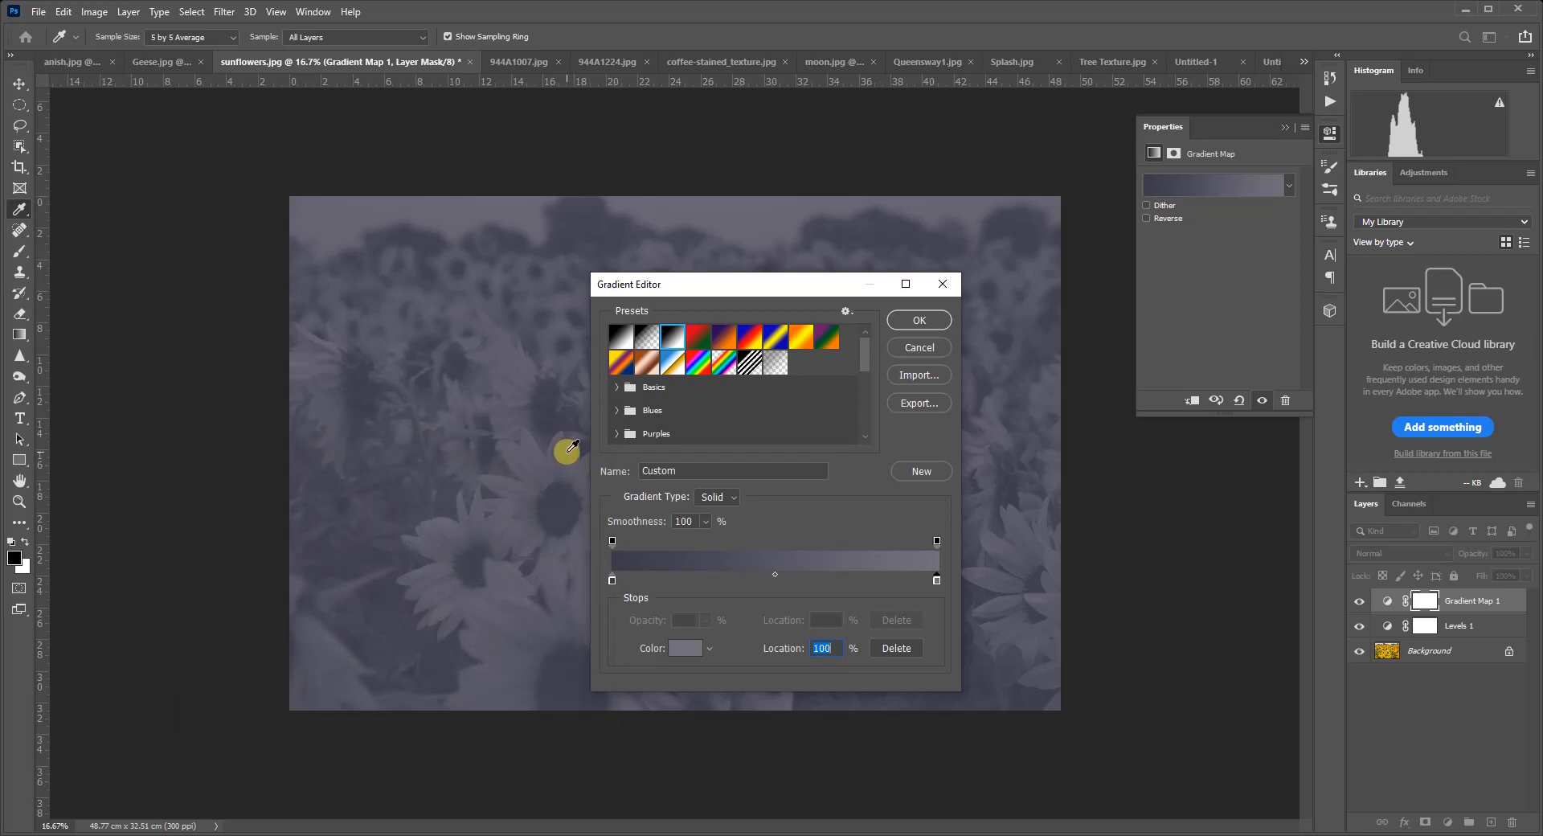
left_click(918, 320)
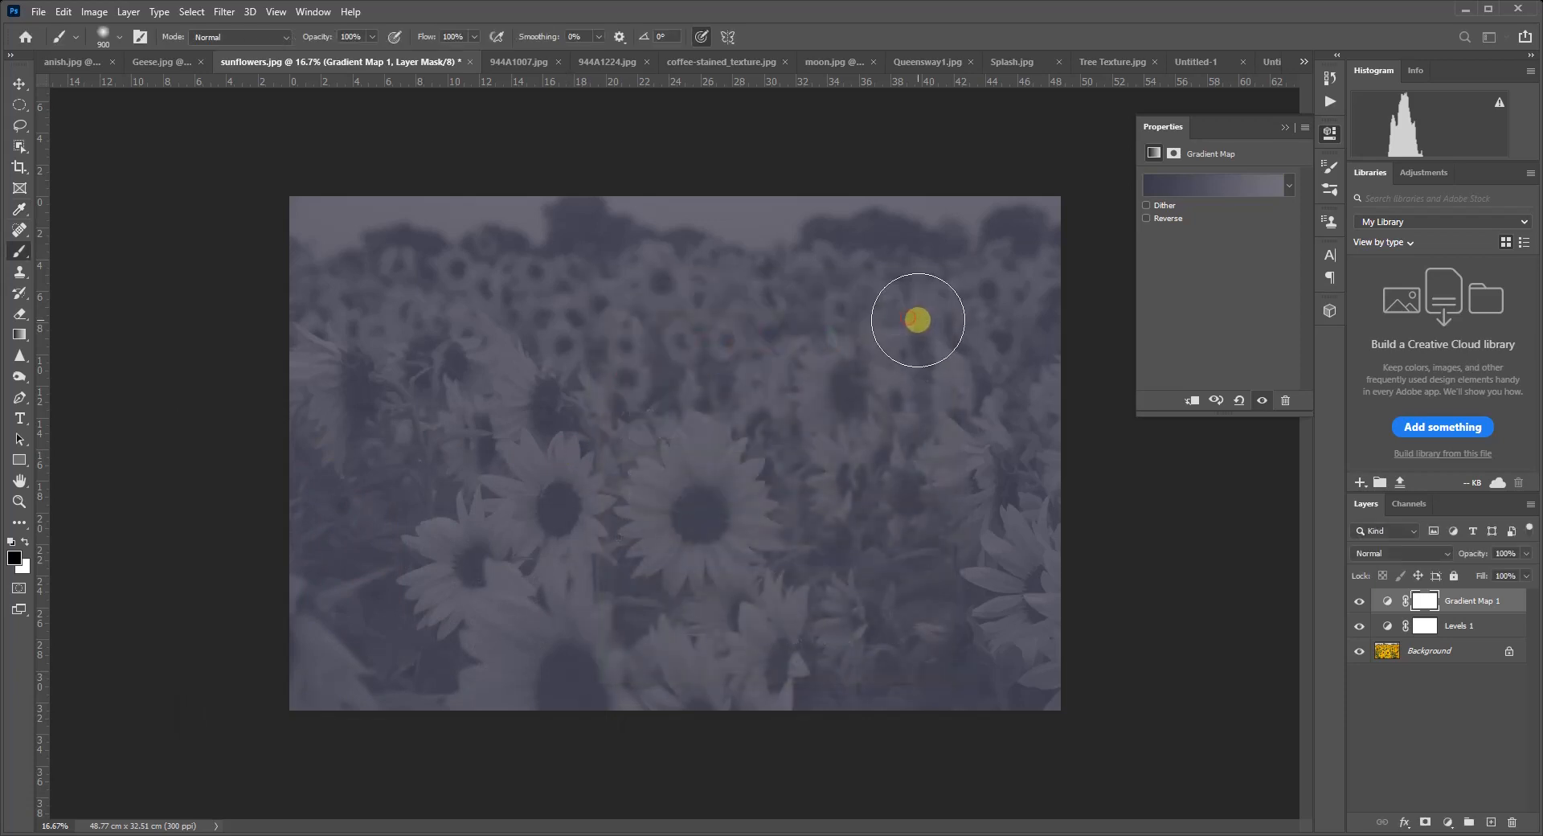
- Blend the Gradient Map 1 layer in Luminosity mode at 54% opacity
left_click(1408, 553)
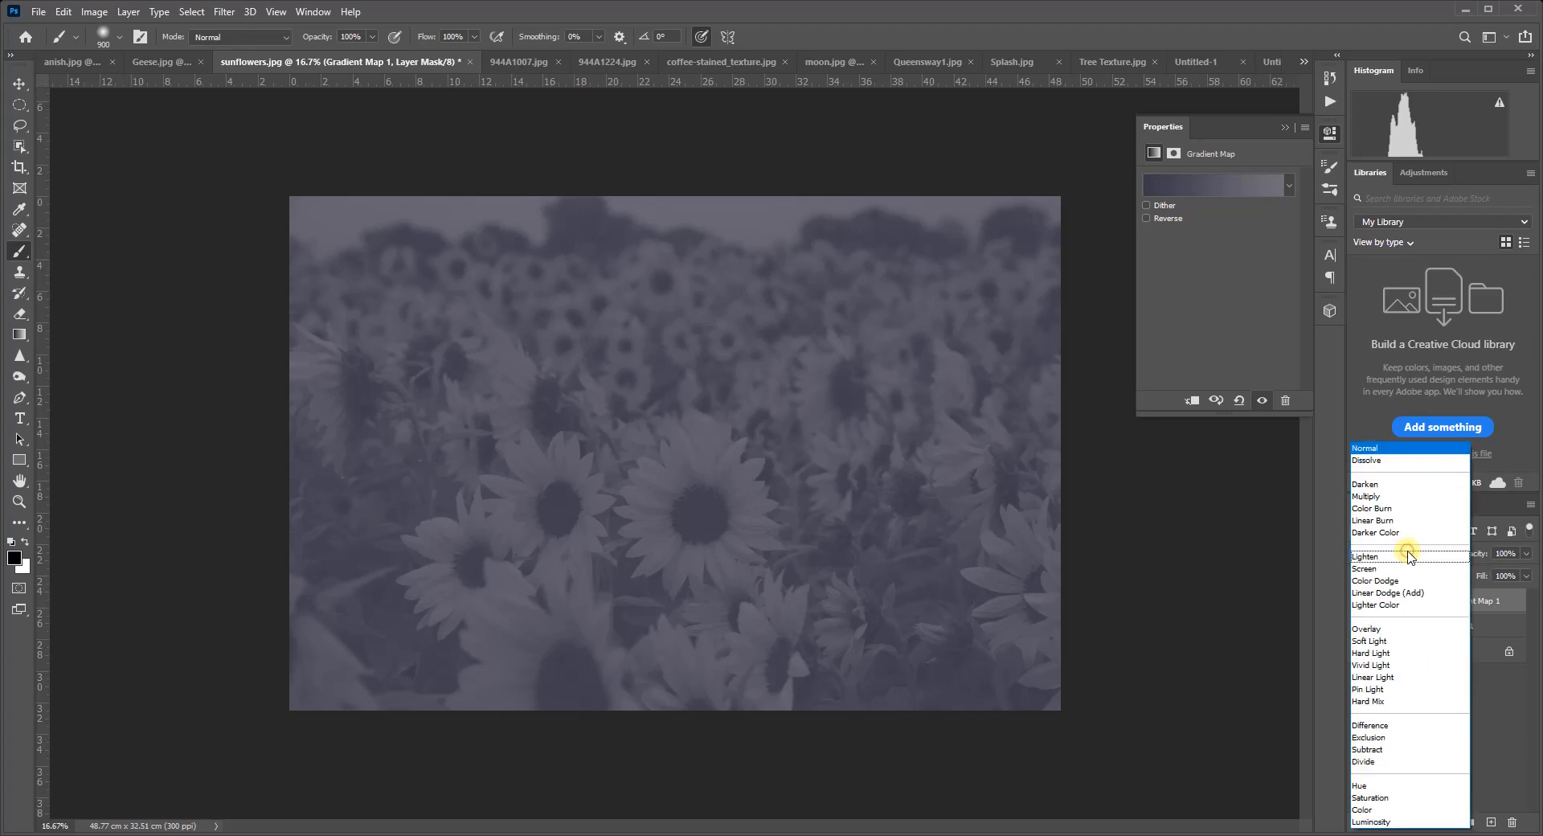
left_click(1388, 823)
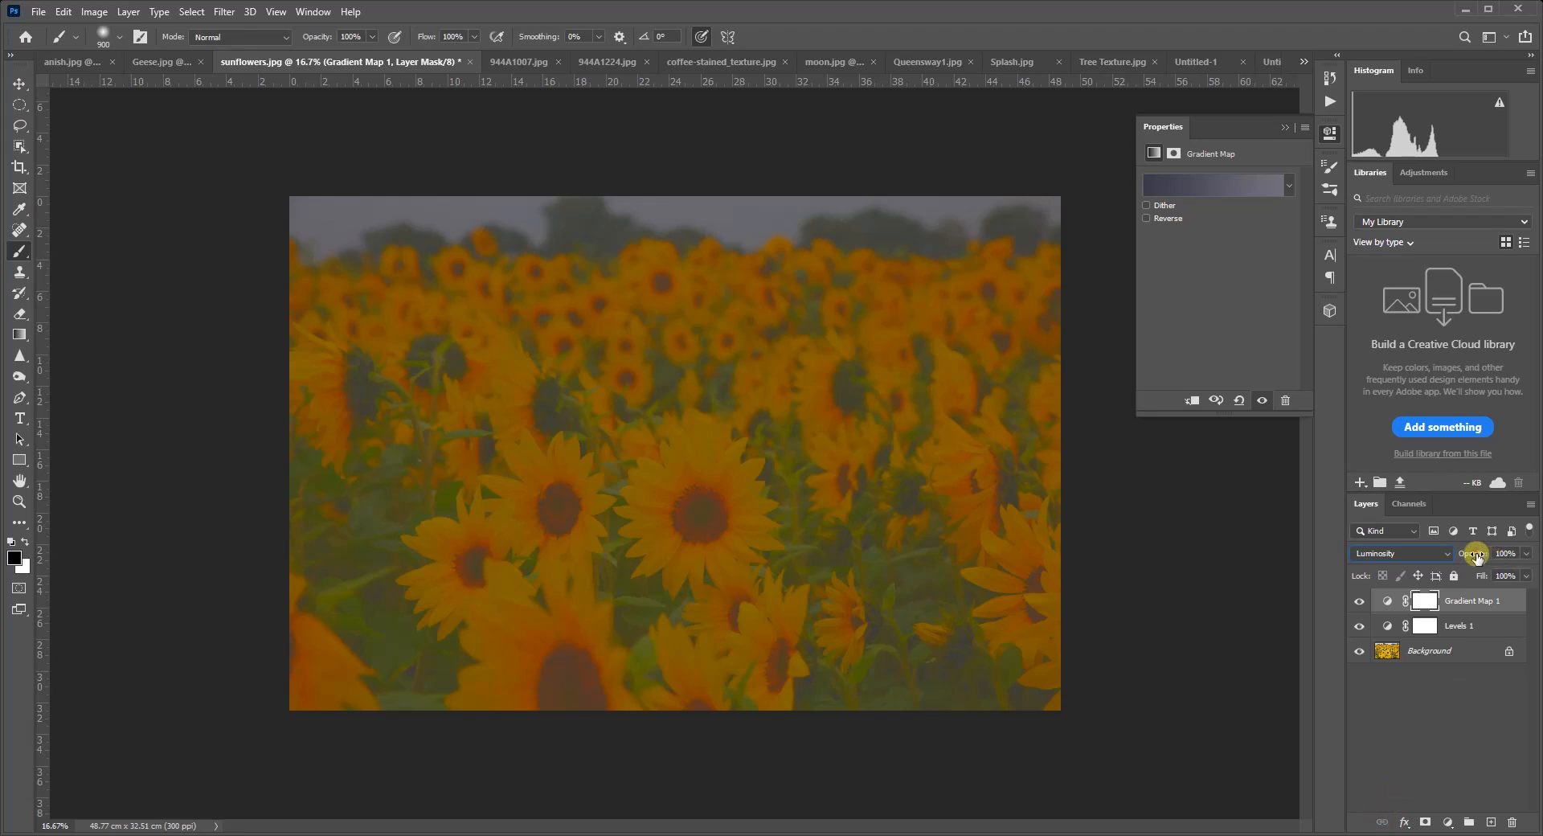
left_click_drag(1475, 556, 1439, 556)
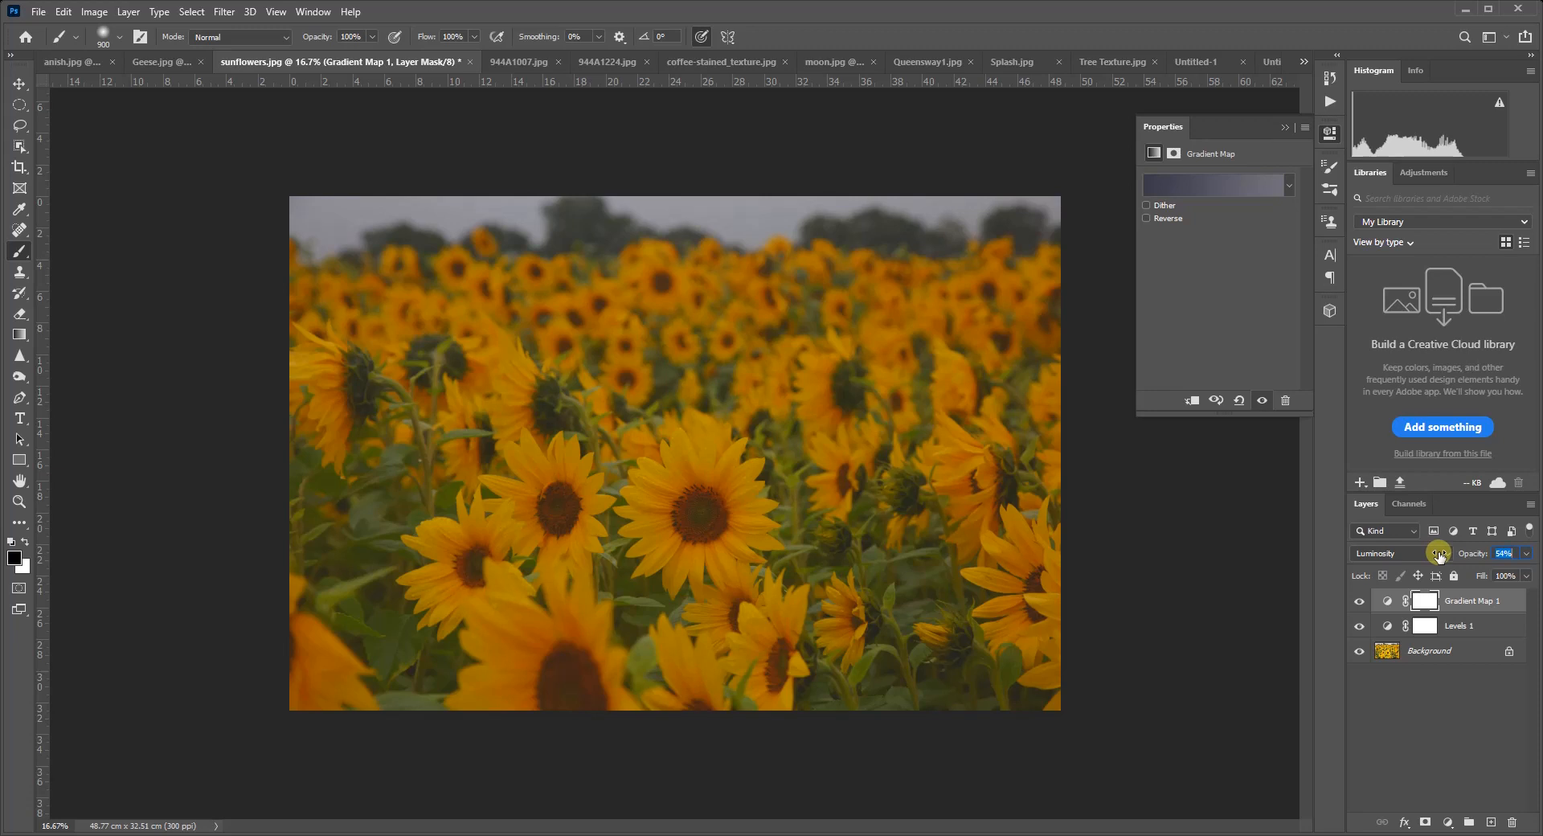
left_click_drag(1439, 557, 1439, 556)
- Add a Levels adjustment layer above Gradient Map 1 and lower its white input level to 186
left_click(1448, 823)
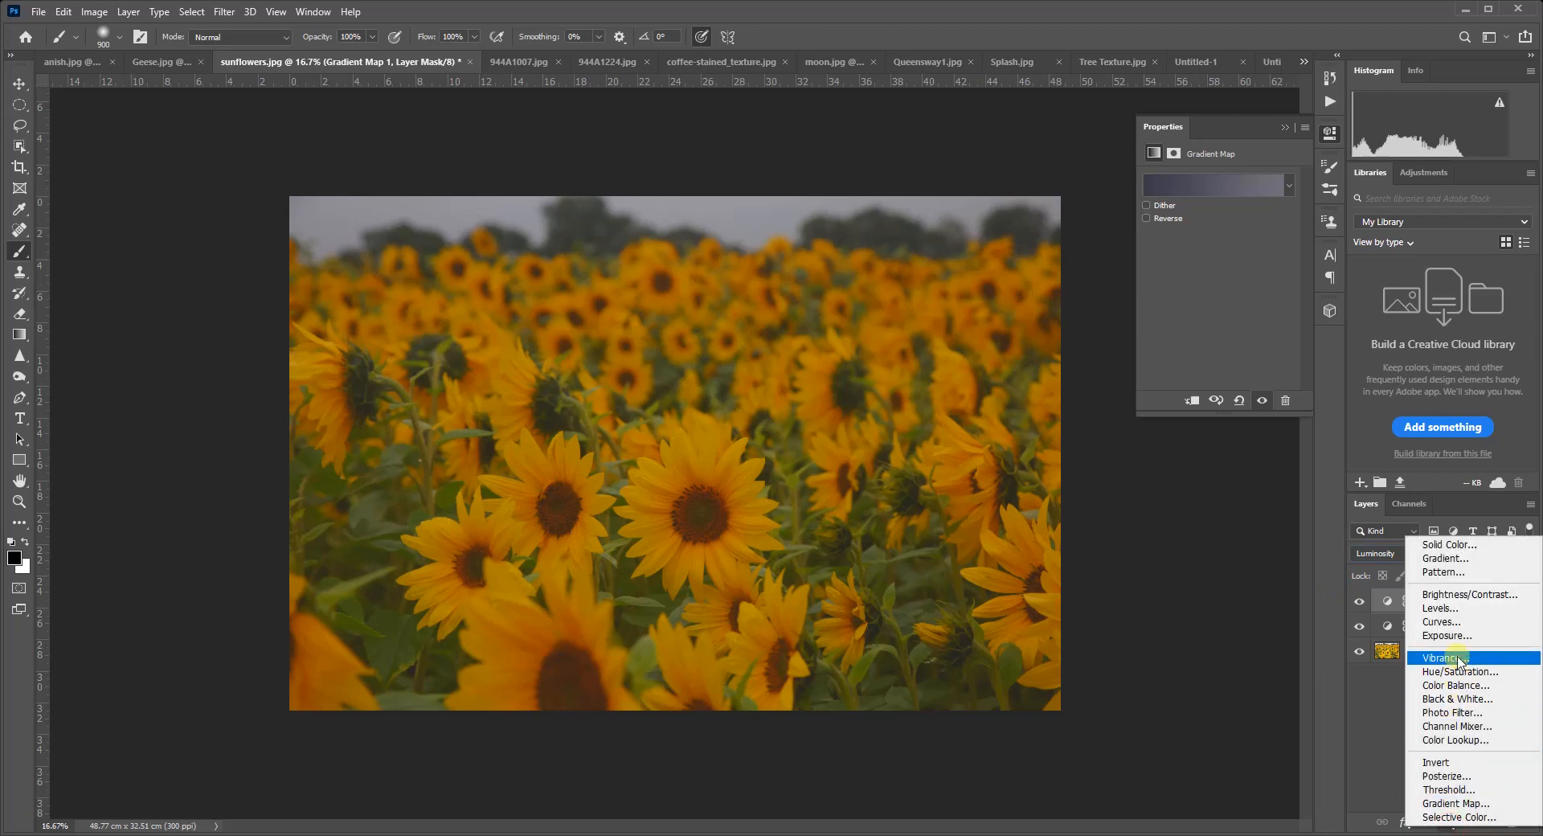
left_click(1439, 607)
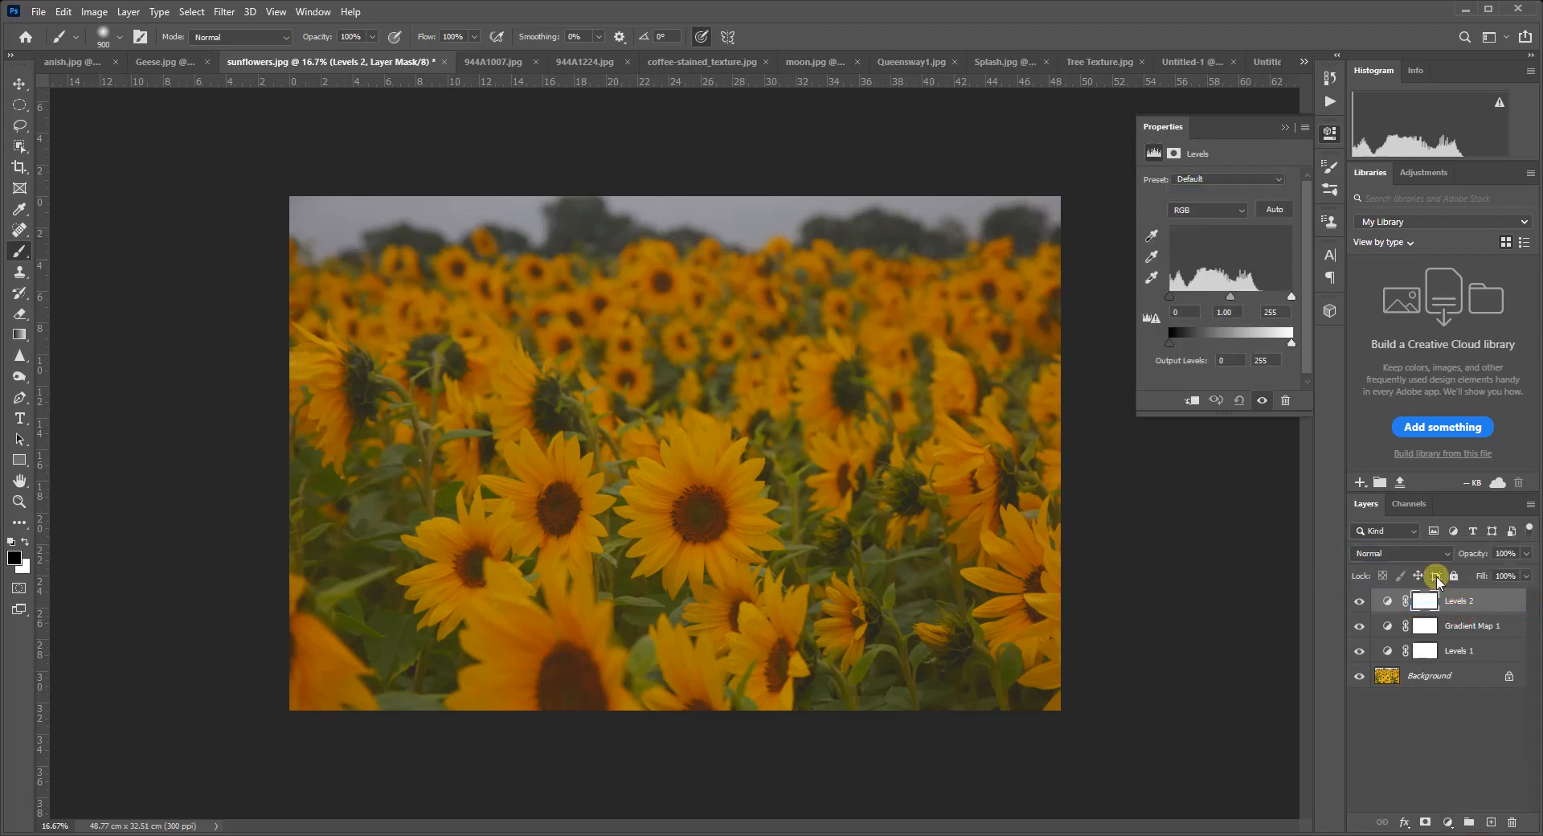
left_click_drag(1291, 296, 1260, 304)
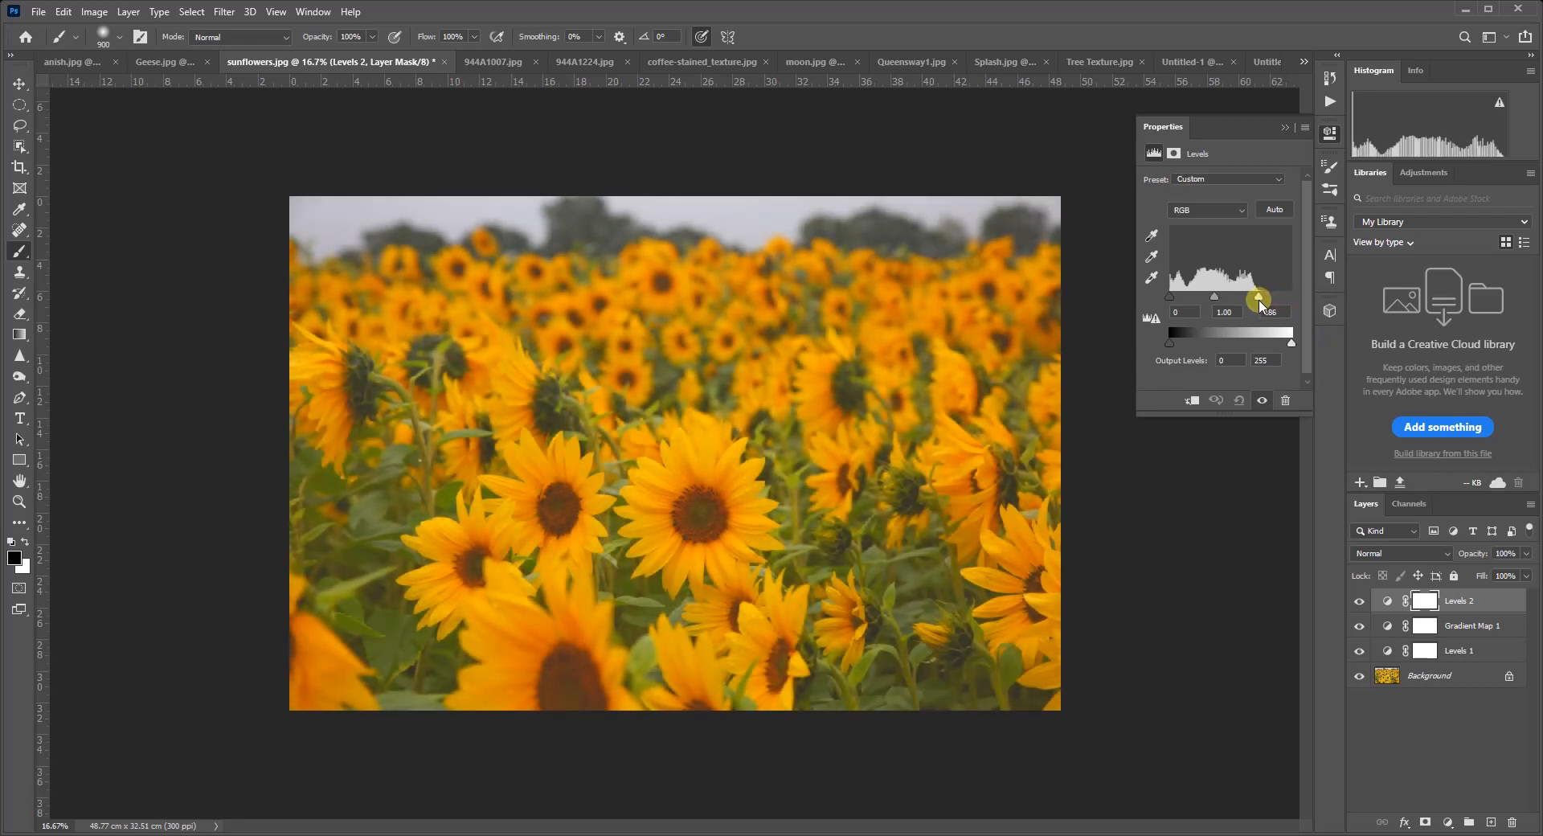